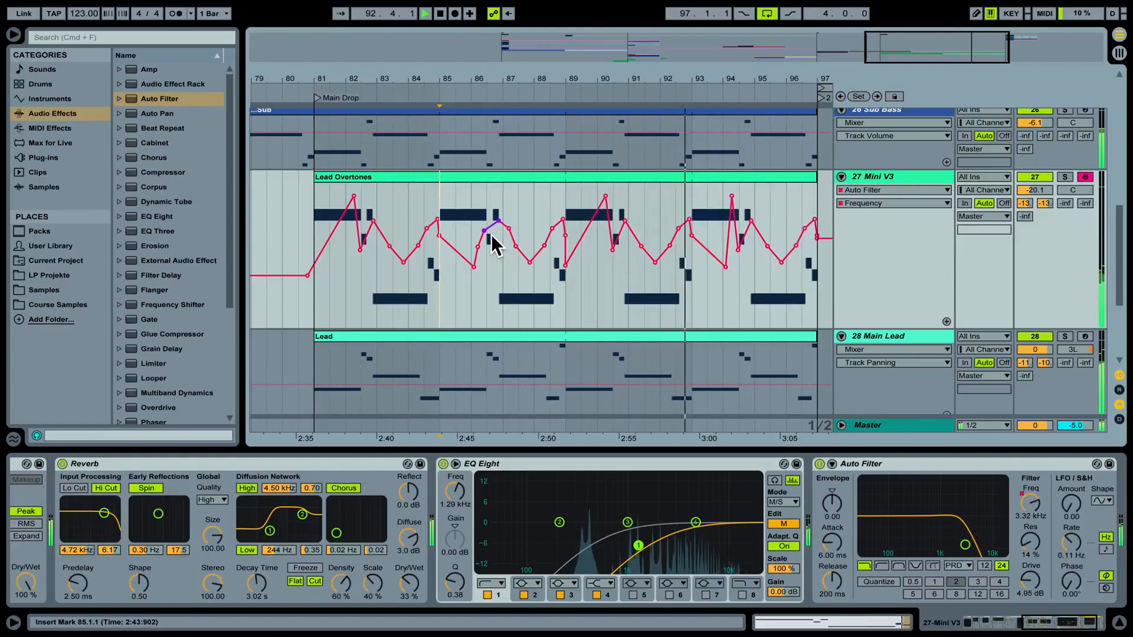
drag(732, 196, 713, 261)
key(space)
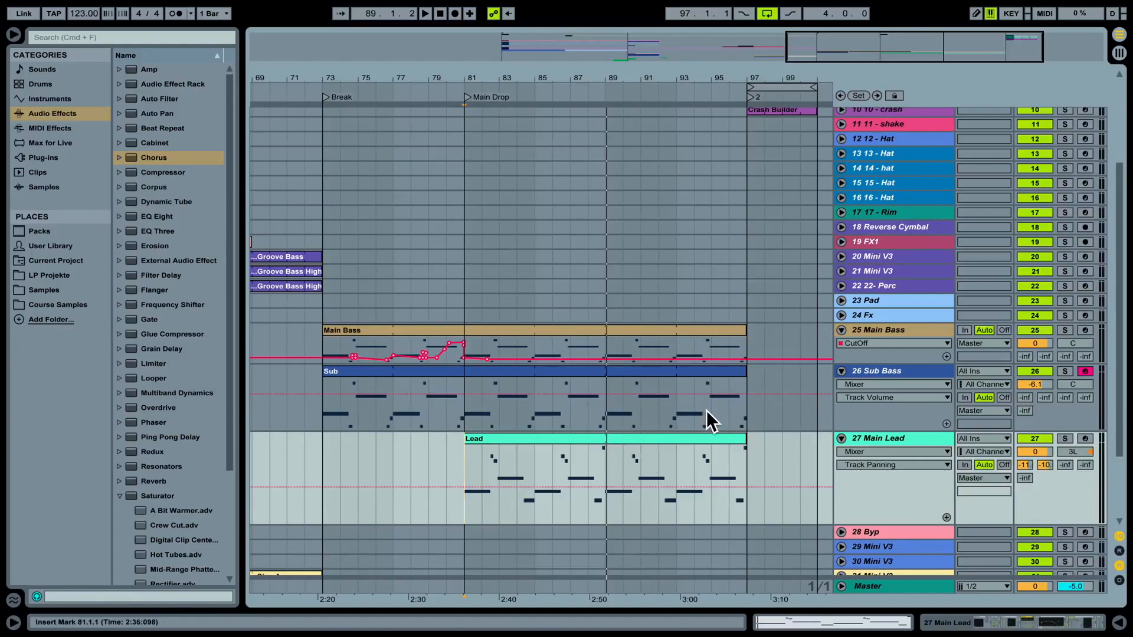
Step: Insert a new MIDI track below the Sub Bass track and load the Mini V3 instrument on it
click(874, 369)
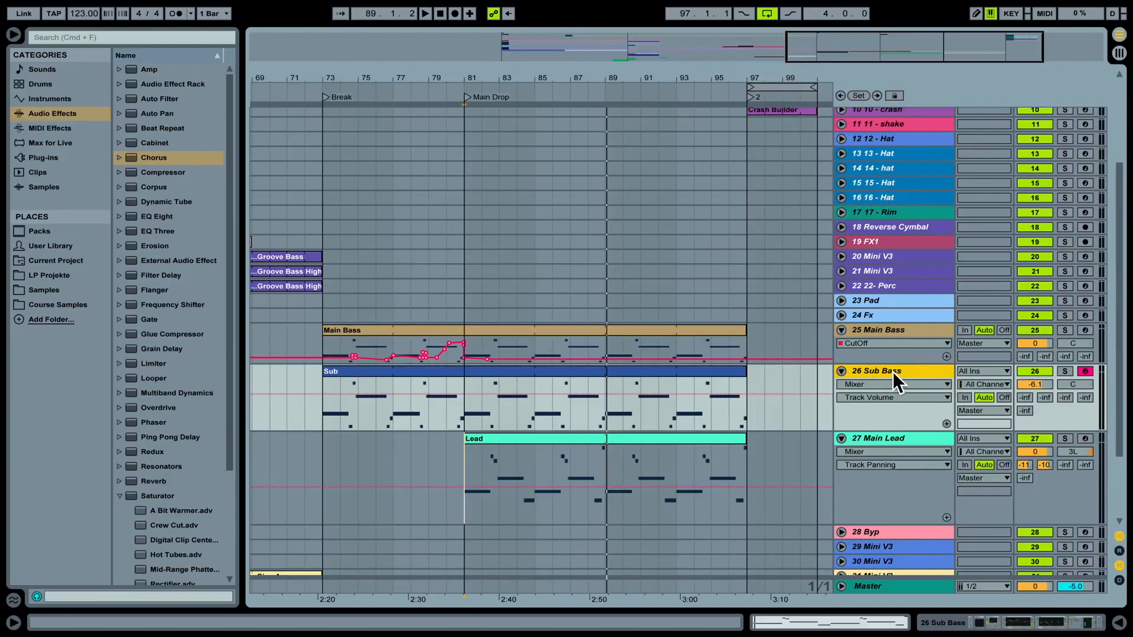
right_click(895, 373)
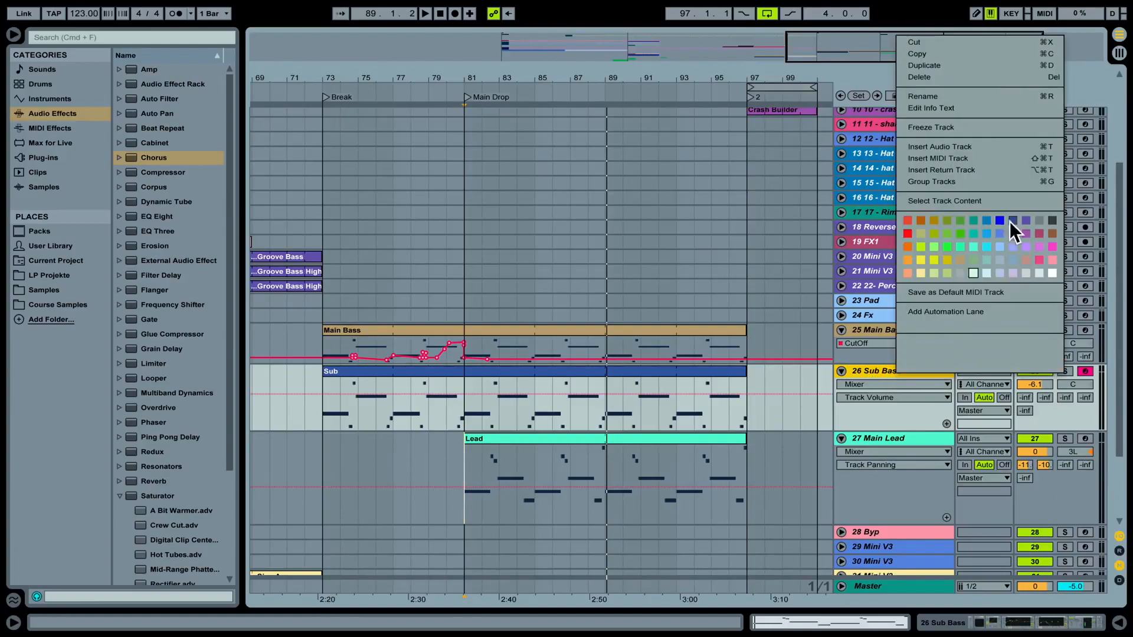
click(957, 157)
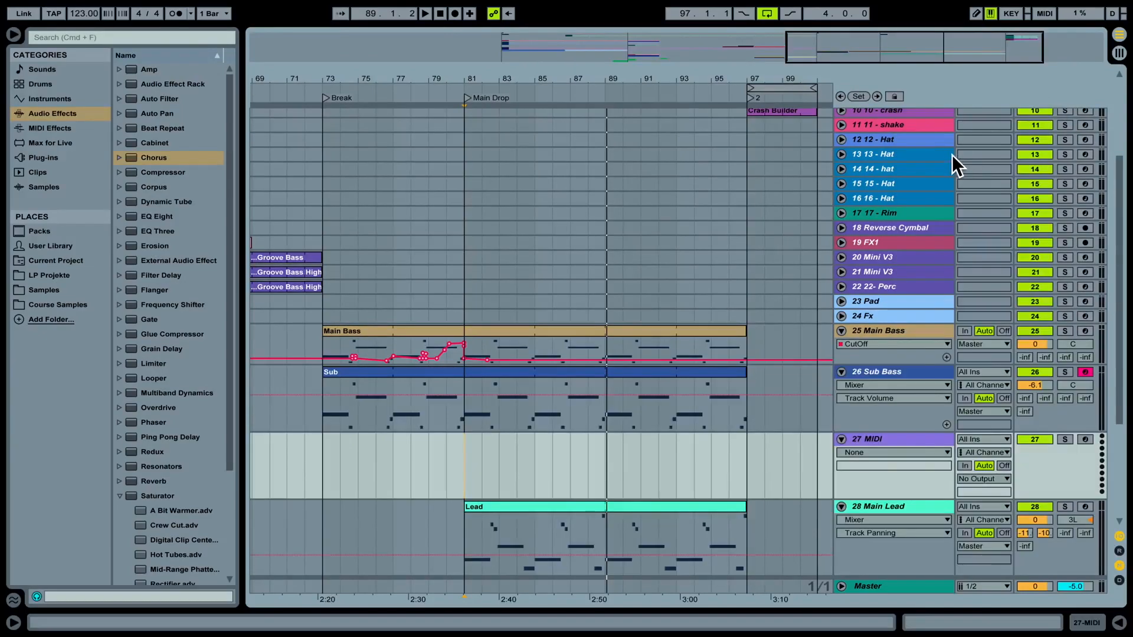
click(50, 158)
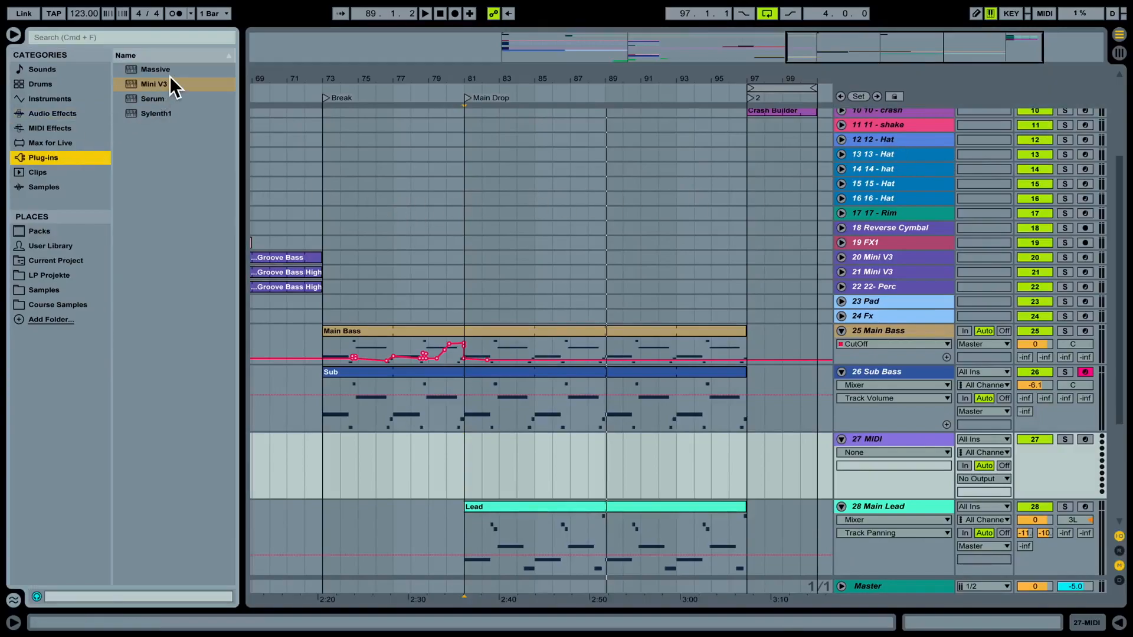
double_click(154, 84)
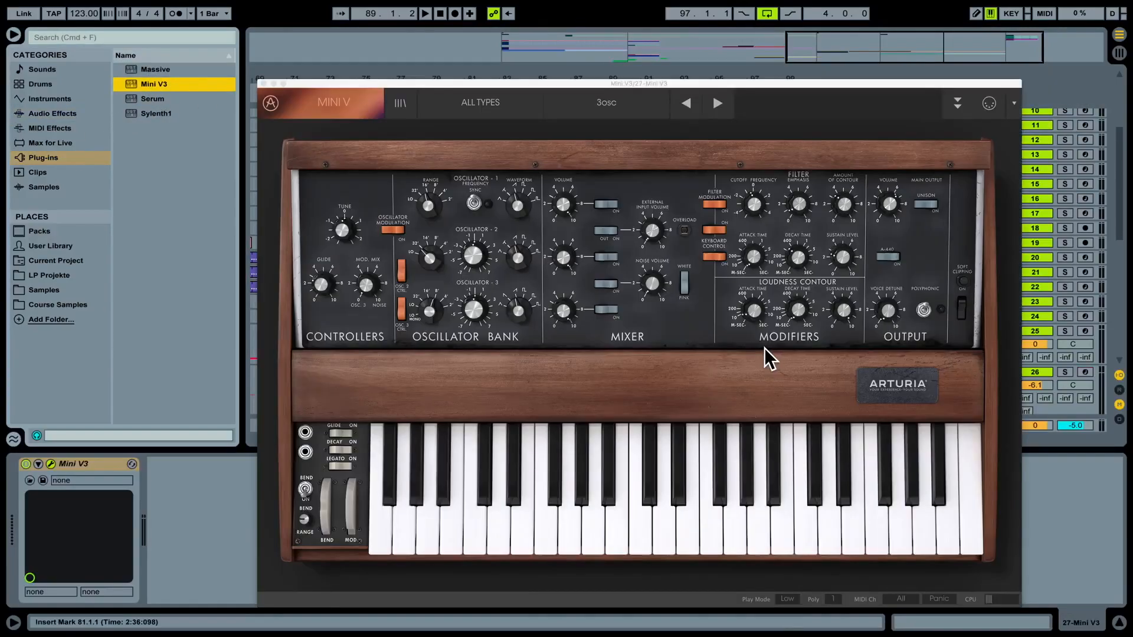
Step: Load the "27 Lead Overtones" preset from the PML Analog Rooms bank in Mini V3 and close the plug-in window
click(404, 105)
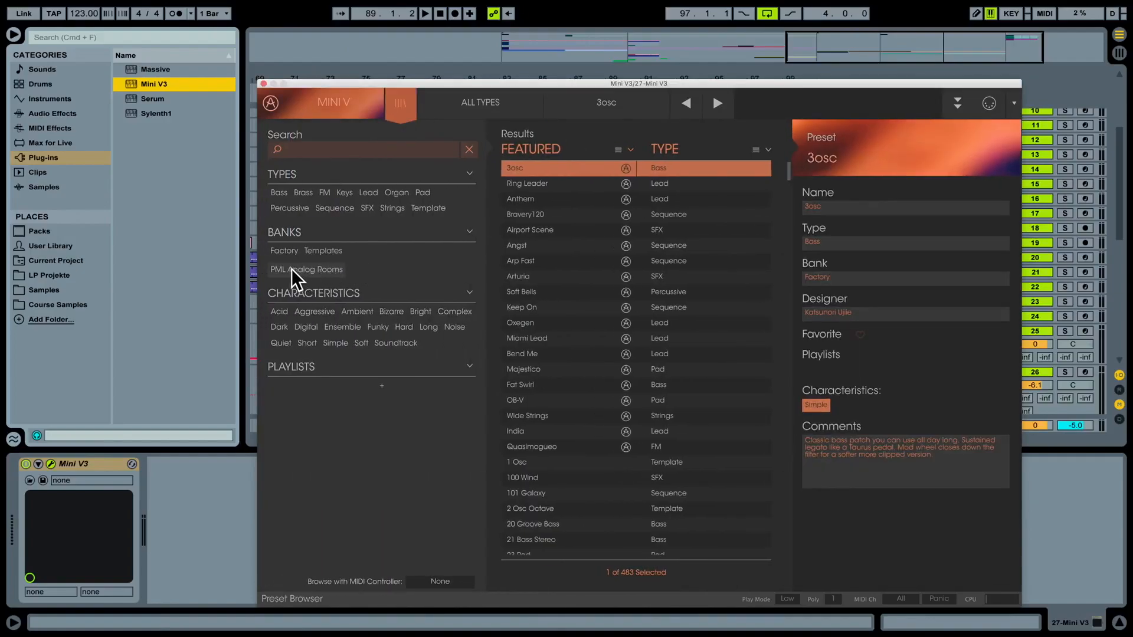
click(292, 269)
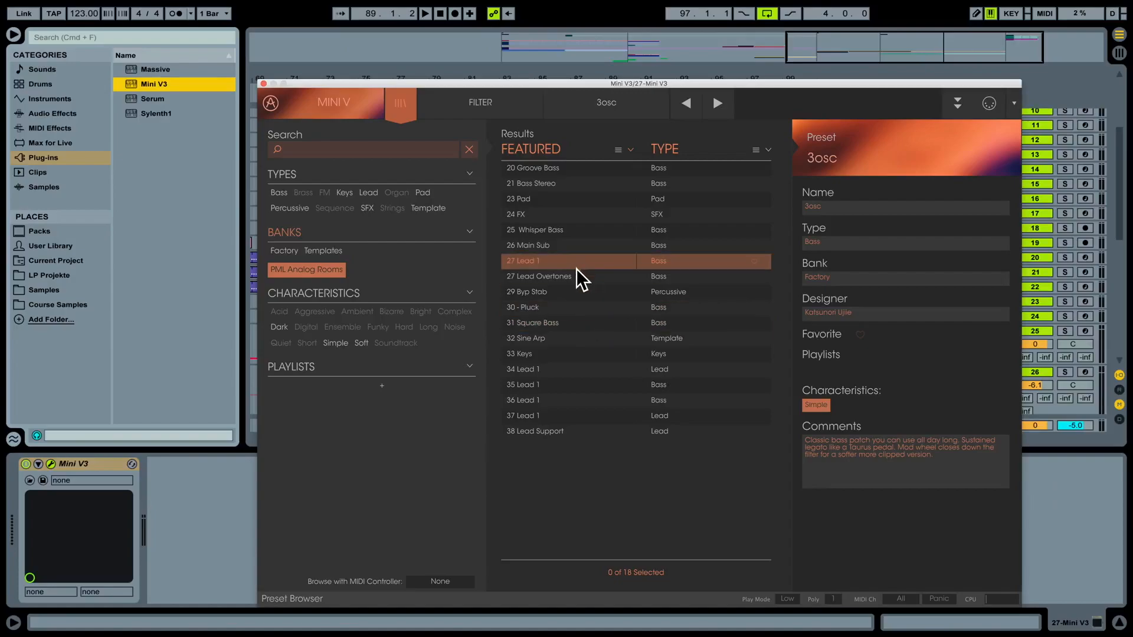
double_click(561, 277)
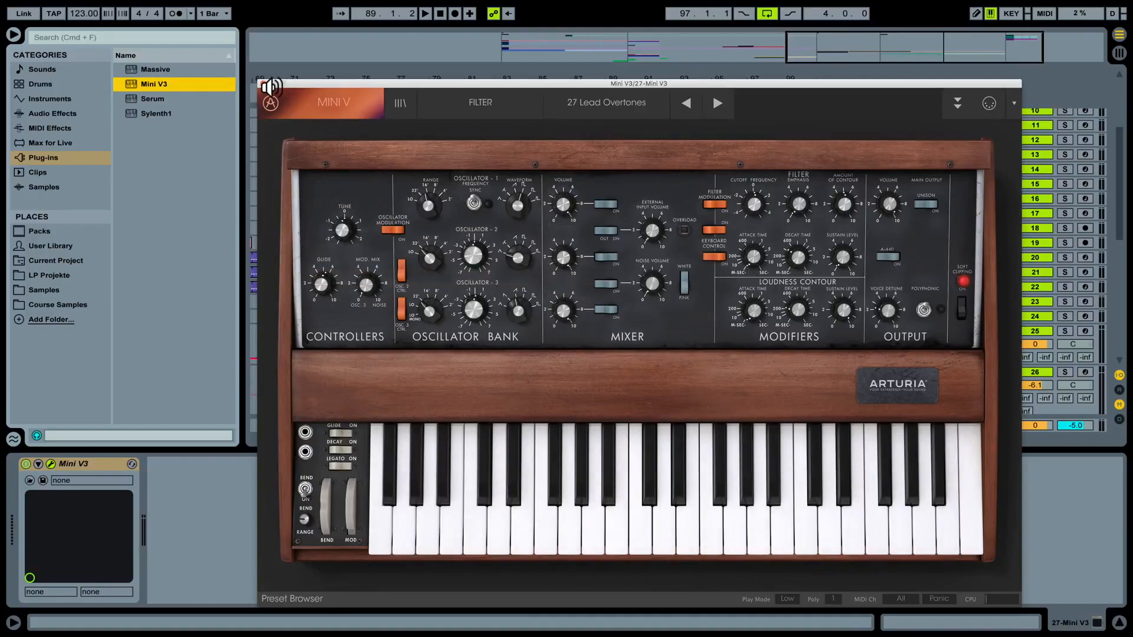
click(266, 83)
Step: Copy the four bars of the Sub clip from bar 81 to 85 onto the Mini V3 track and audition it soloed
scroll(591, 295, down, 5)
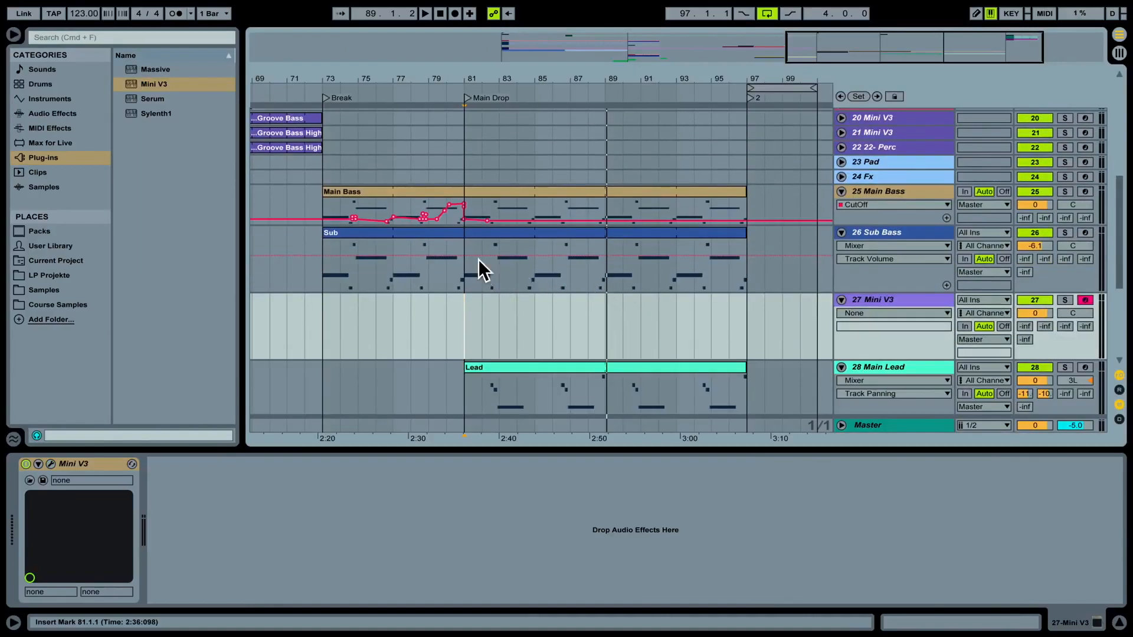
drag(469, 281, 500, 328)
click(1065, 300)
key(space)
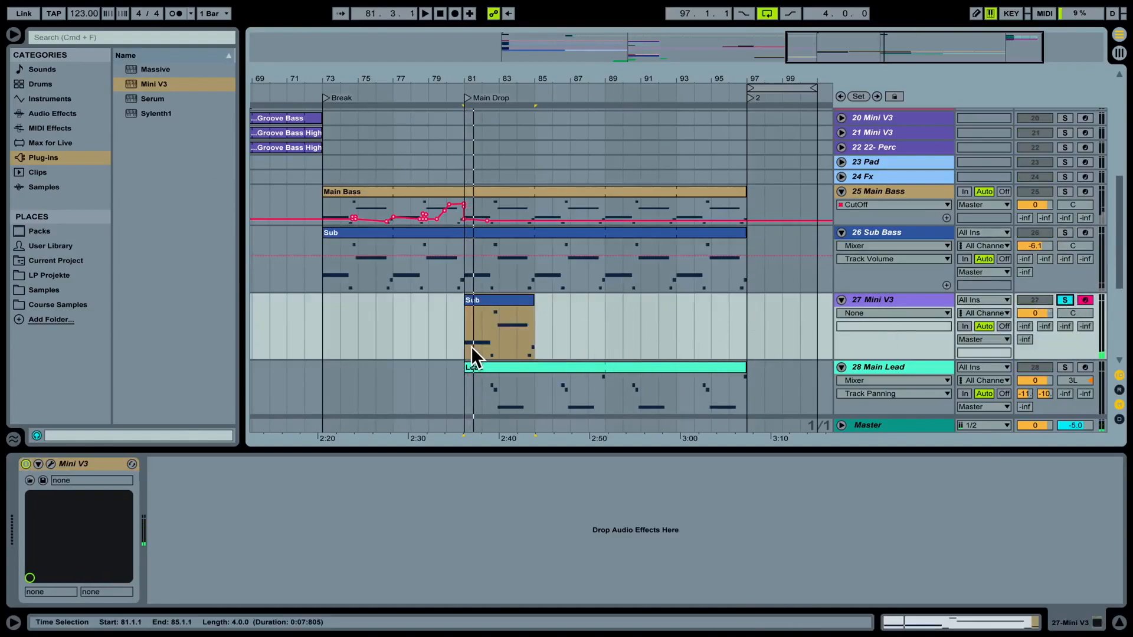
Step: Transpose all notes of the copied Sub clip up three octaves, auditioning the result along the way
click(498, 298)
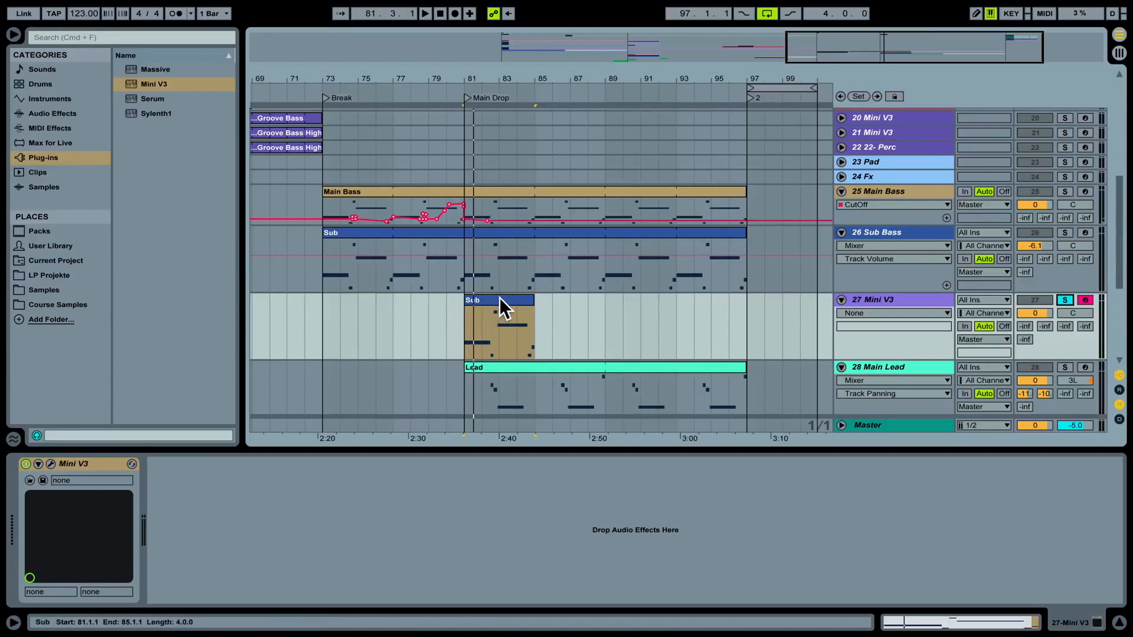
double_click(500, 299)
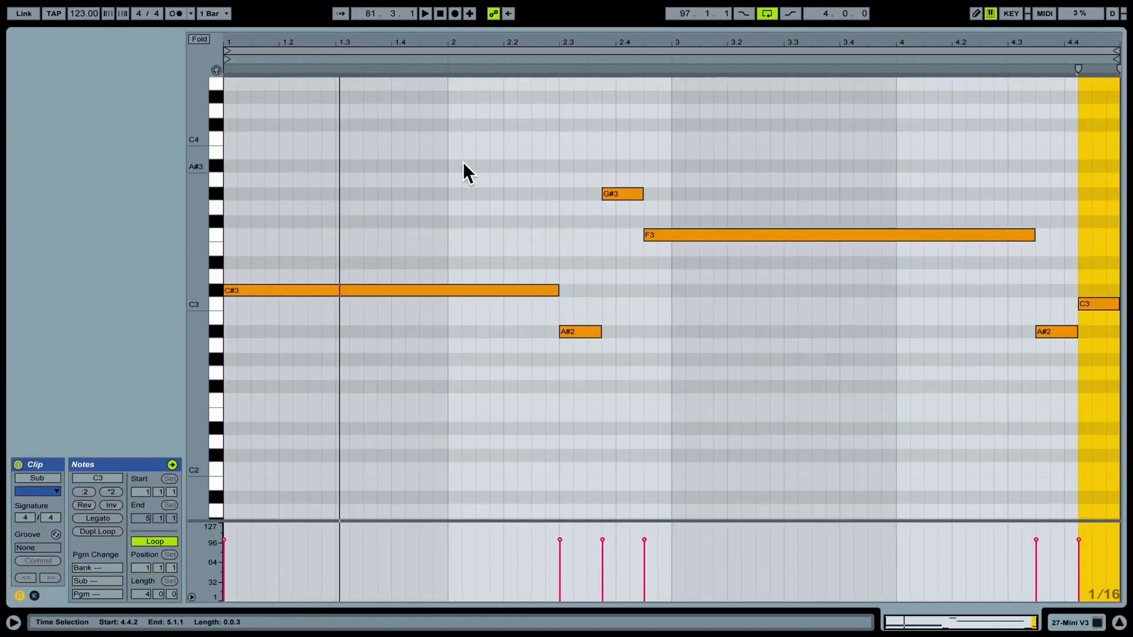
key(ctrl+a)
key(shift+Up)
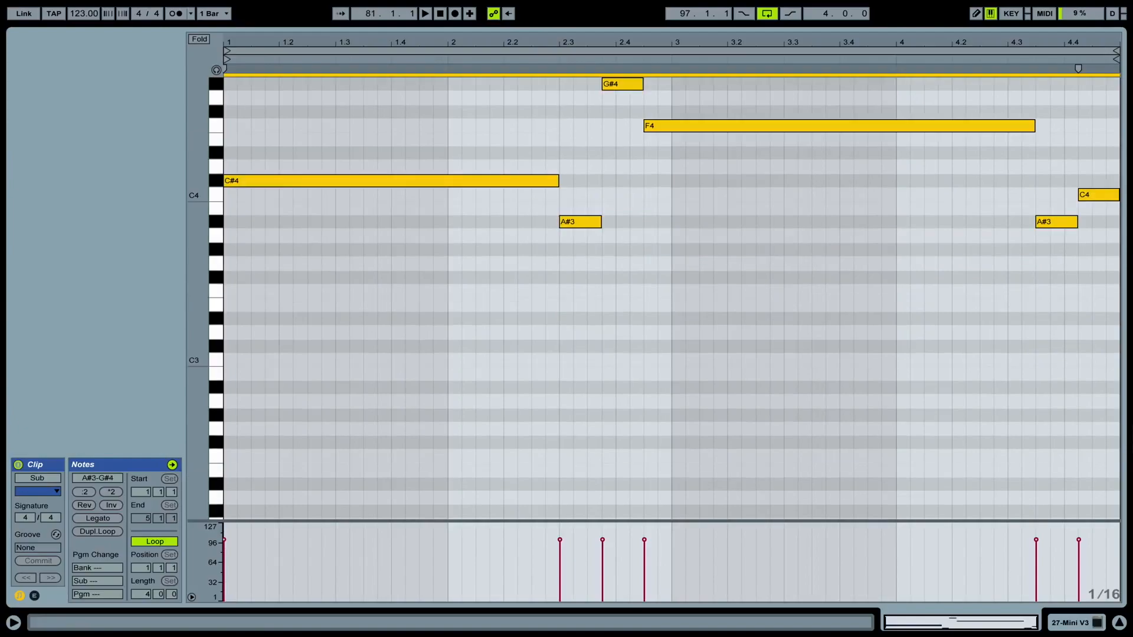
key(shift+Up)
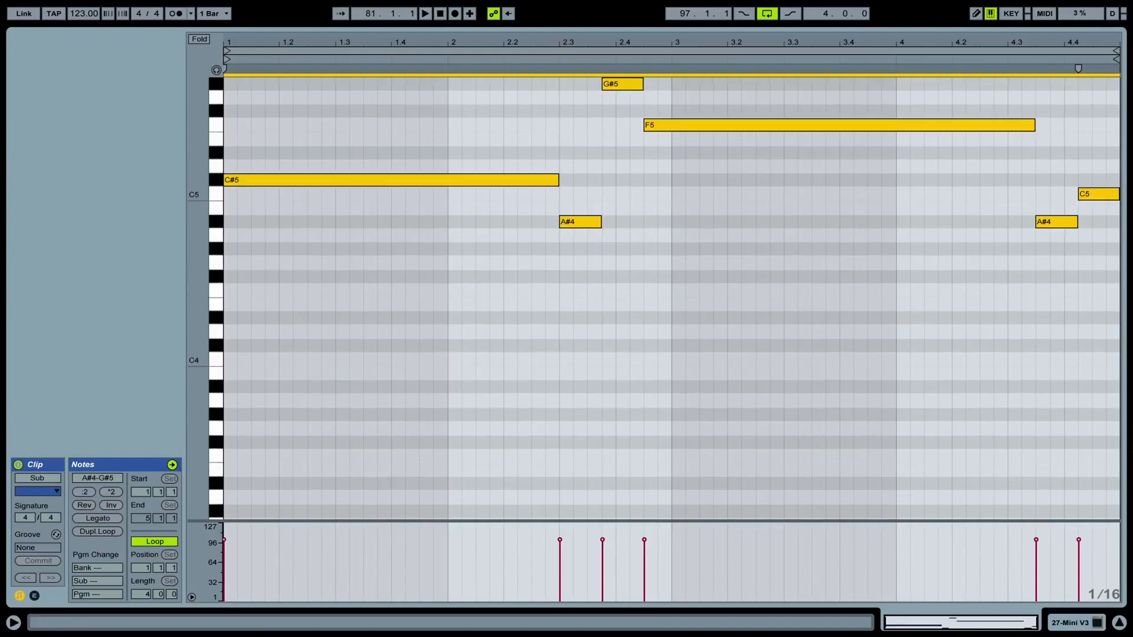
key(space)
key(space)
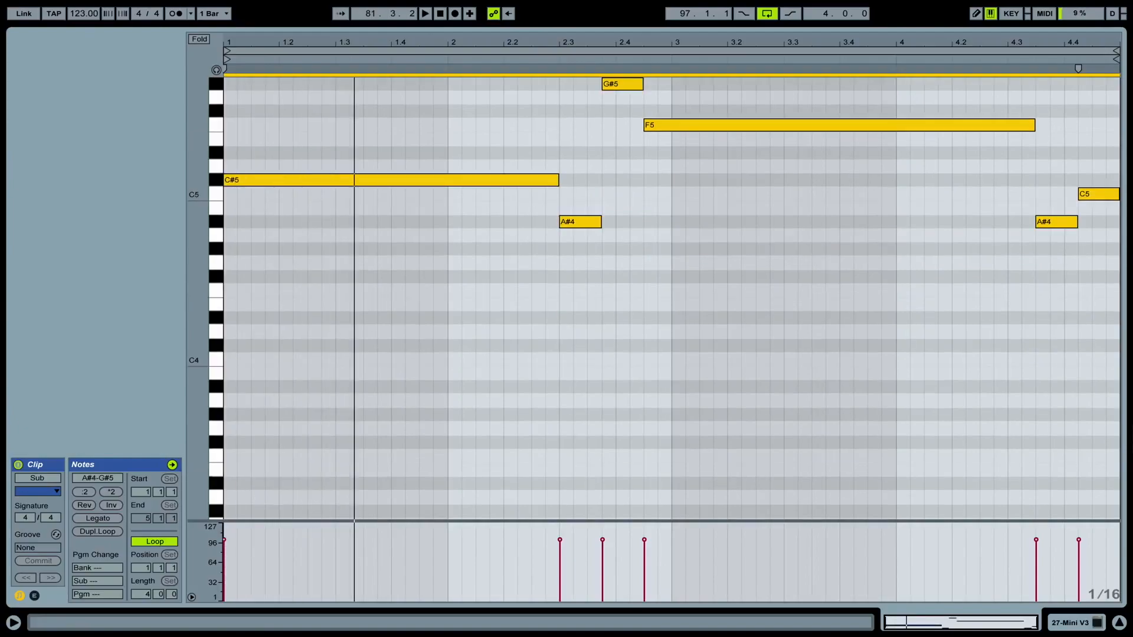
key(shift+Up)
key(space)
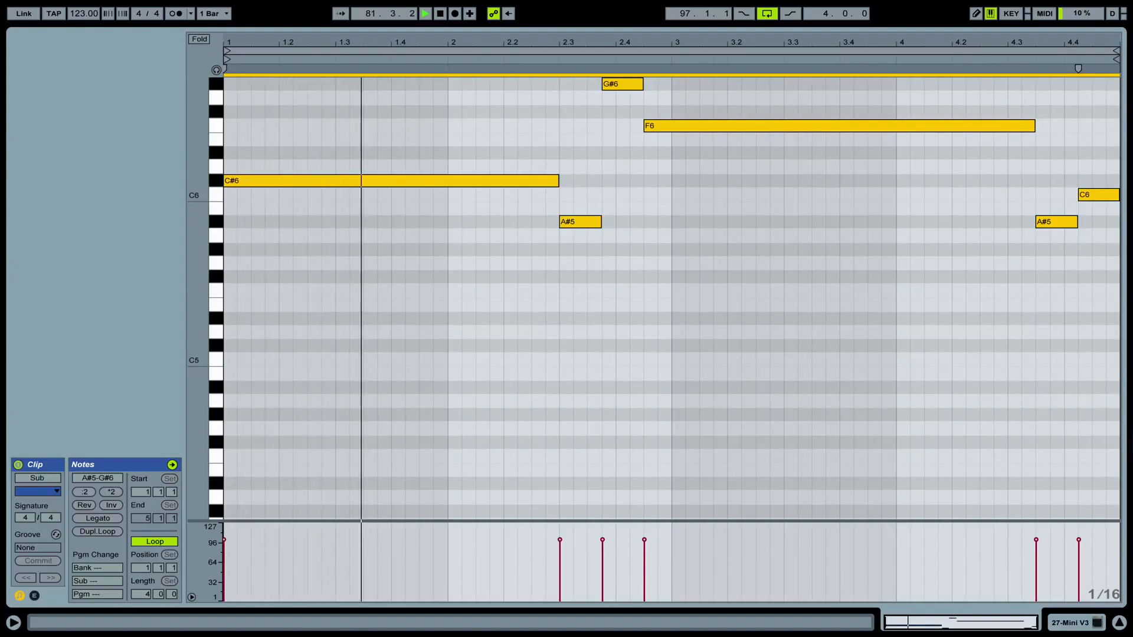
key(space)
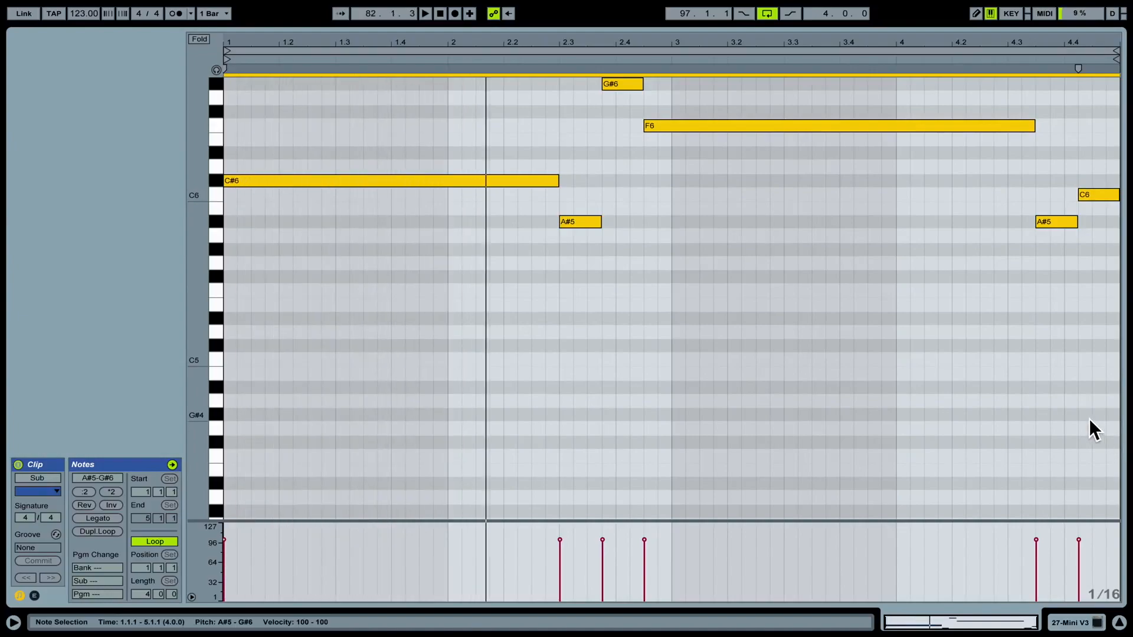
Step: Lower the long opening note of the clip from C#6 to C6 and play it back
click(573, 271)
scroll(472, 266, up, 1)
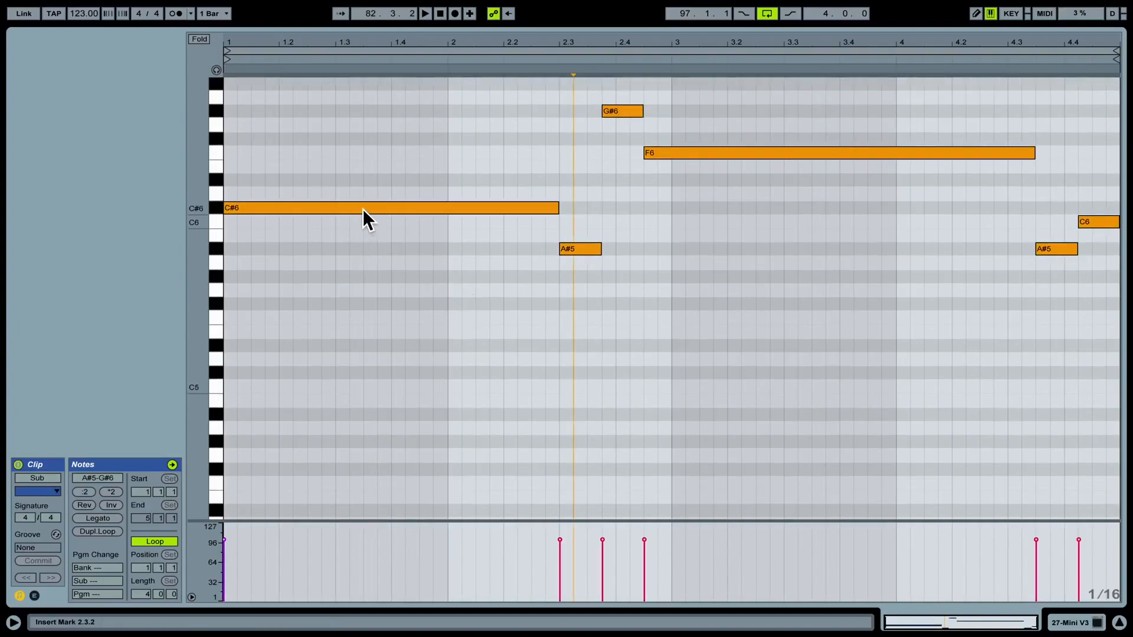
drag(363, 209, 364, 222)
key(space)
key(space)
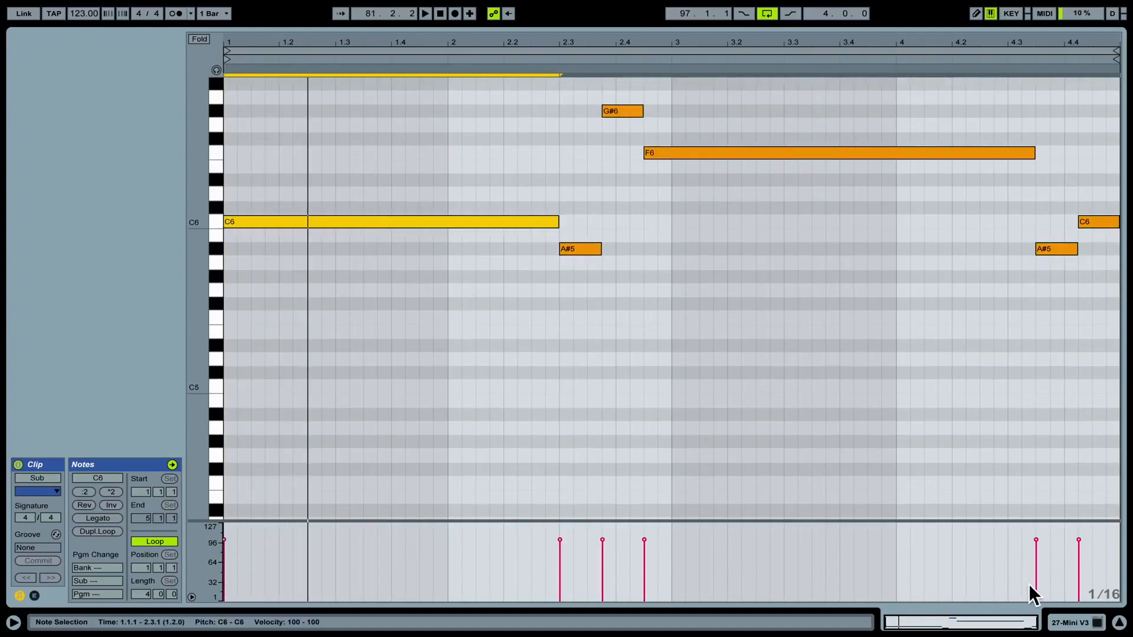
Step: Unsolo the Mini V3 track and lower its volume to -9.6 dB while listening to it in the mix
click(1062, 616)
scroll(805, 264, up, 3)
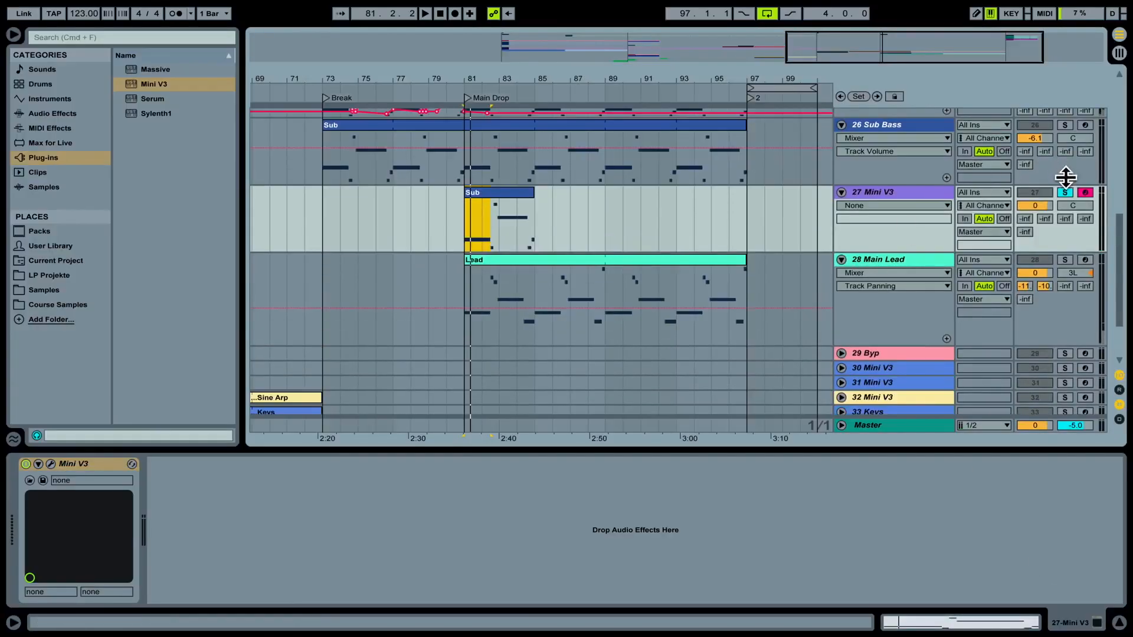
click(1065, 192)
key(space)
key(space)
drag(1044, 205, 1044, 217)
key(space)
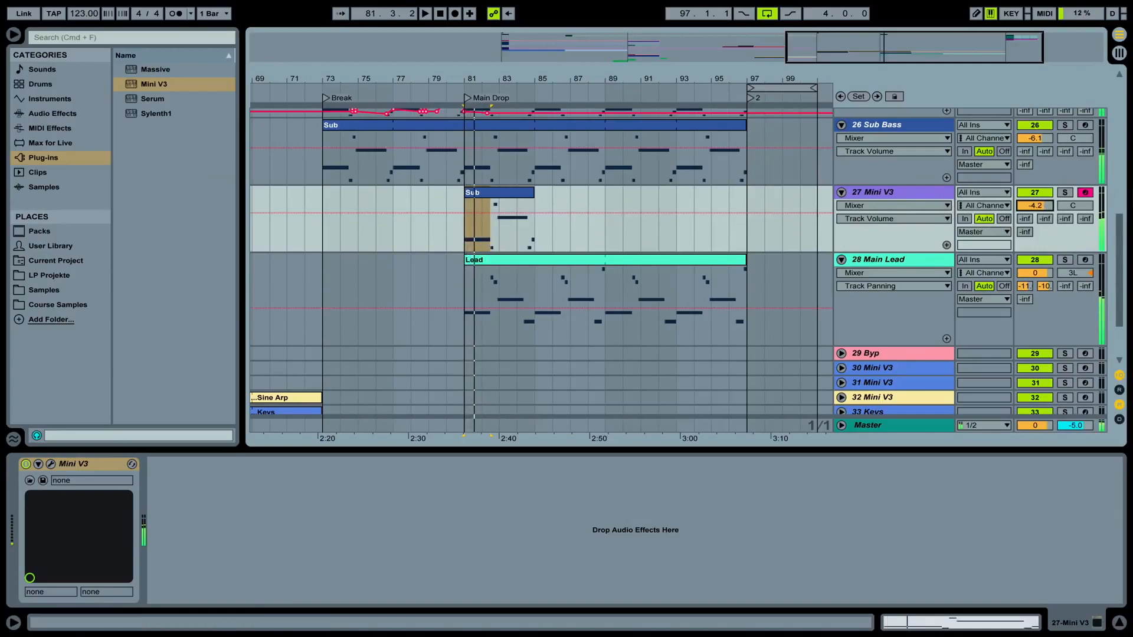
drag(1044, 207, 1045, 210)
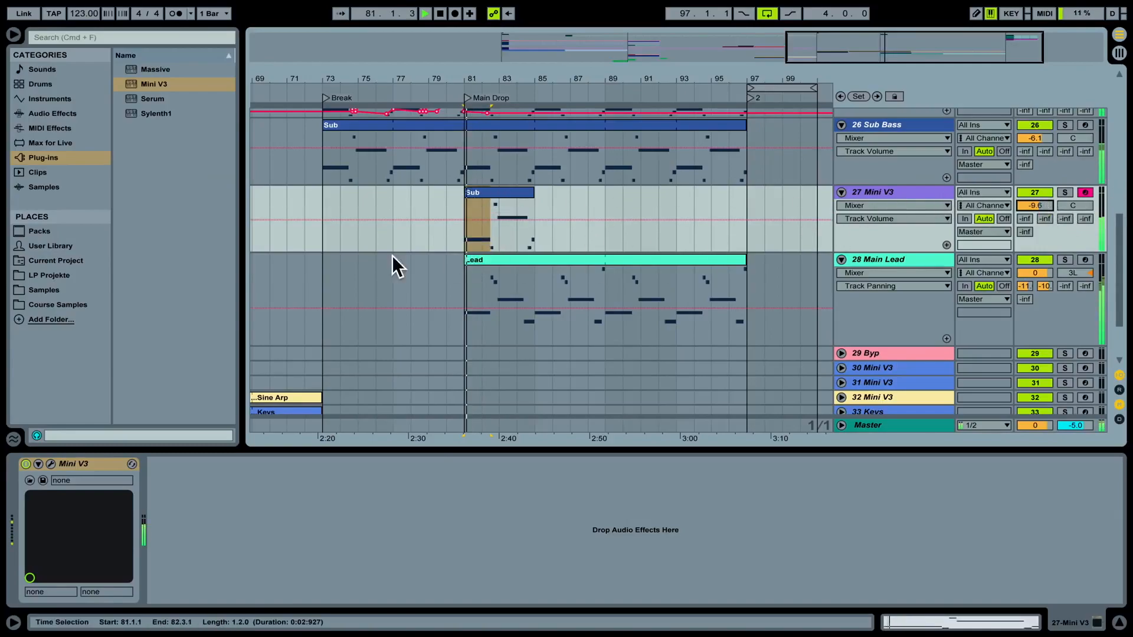
Step: Reopen the Sub clip on the Mini V3 track, play it back and turn on note preview in the editor
click(502, 192)
double_click(503, 190)
scroll(612, 269, up, 3)
key(space)
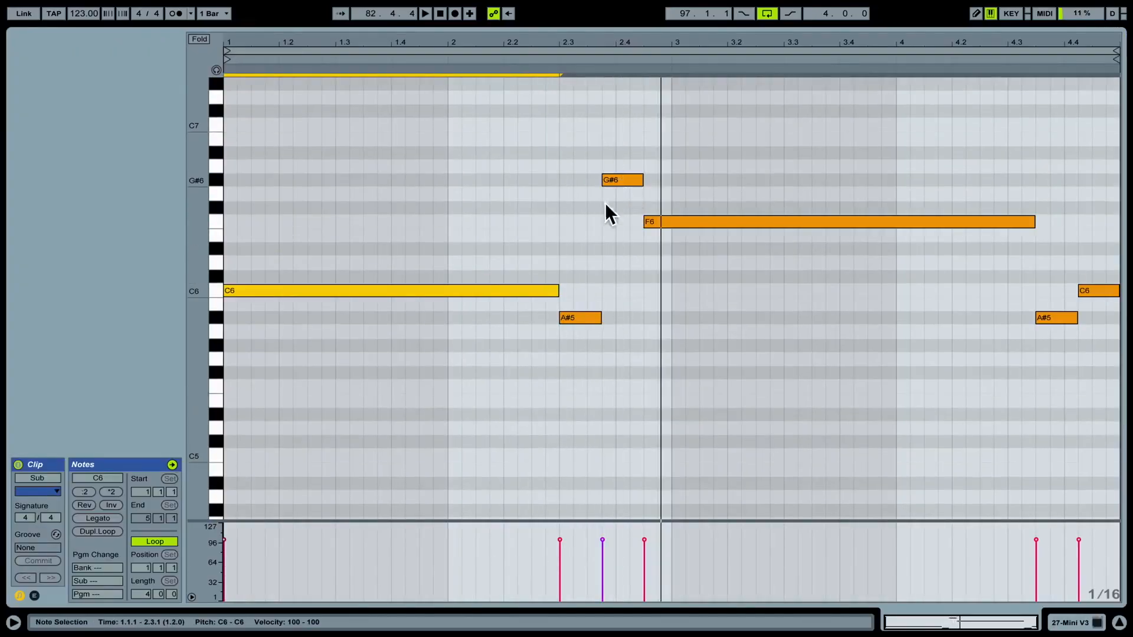
click(593, 317)
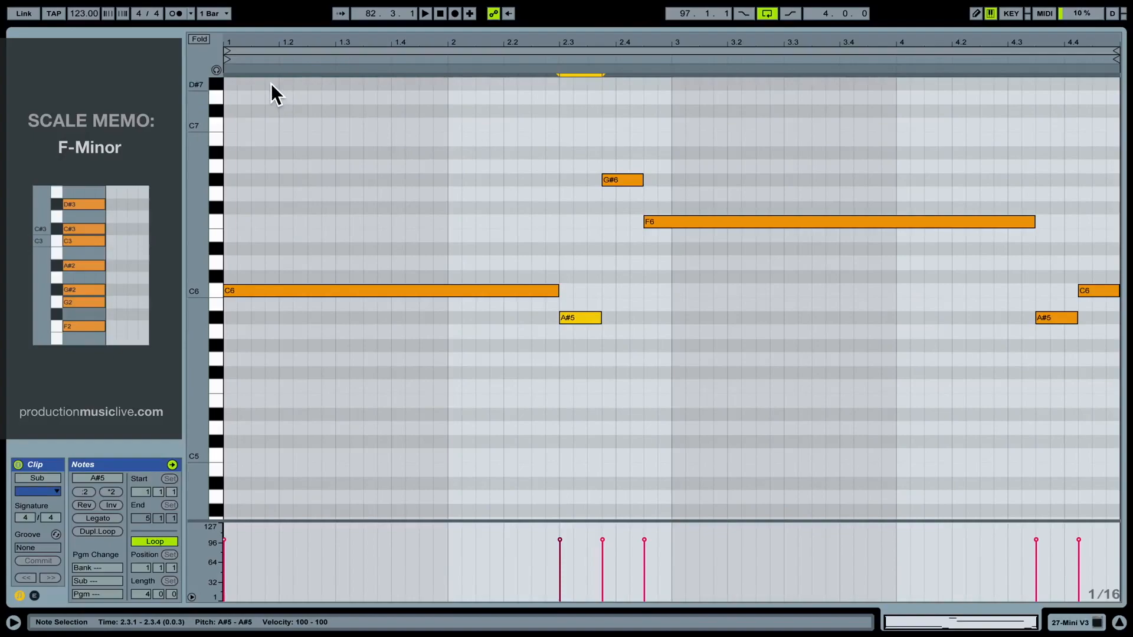
click(217, 70)
key(space)
key(space)
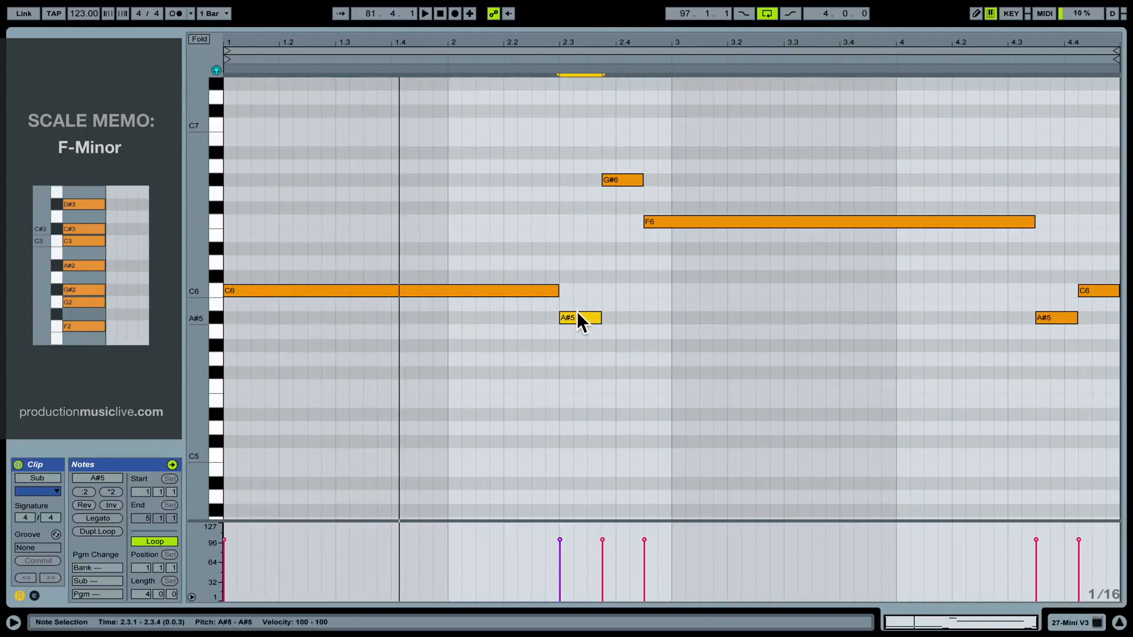
Step: Replace the short G#6 note with a C6 copy of the preceding A#5, lower the long F6 note to F5, and preview the notes
drag(579, 313, 628, 291)
drag(675, 225, 679, 380)
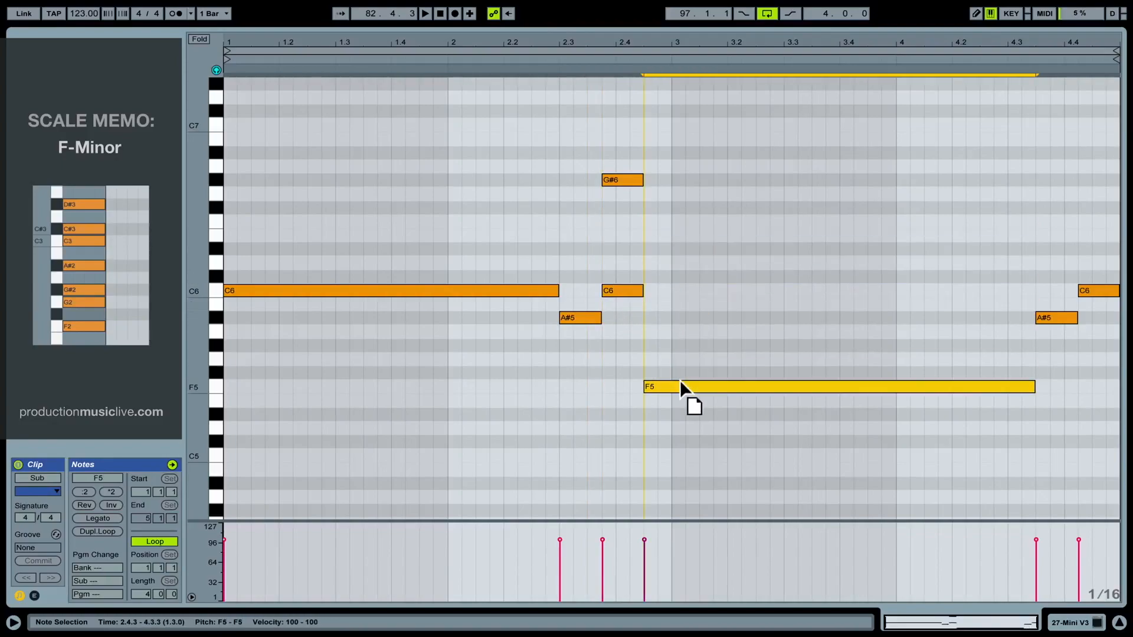
click(623, 184)
key(Delete)
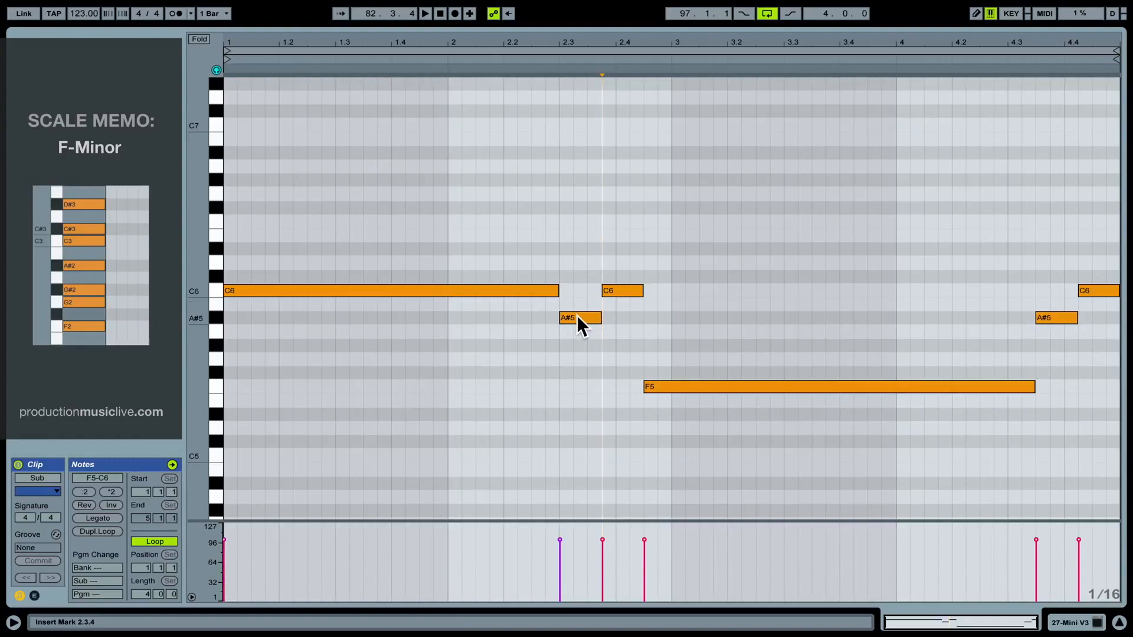
click(540, 290)
click(597, 318)
click(614, 291)
click(668, 386)
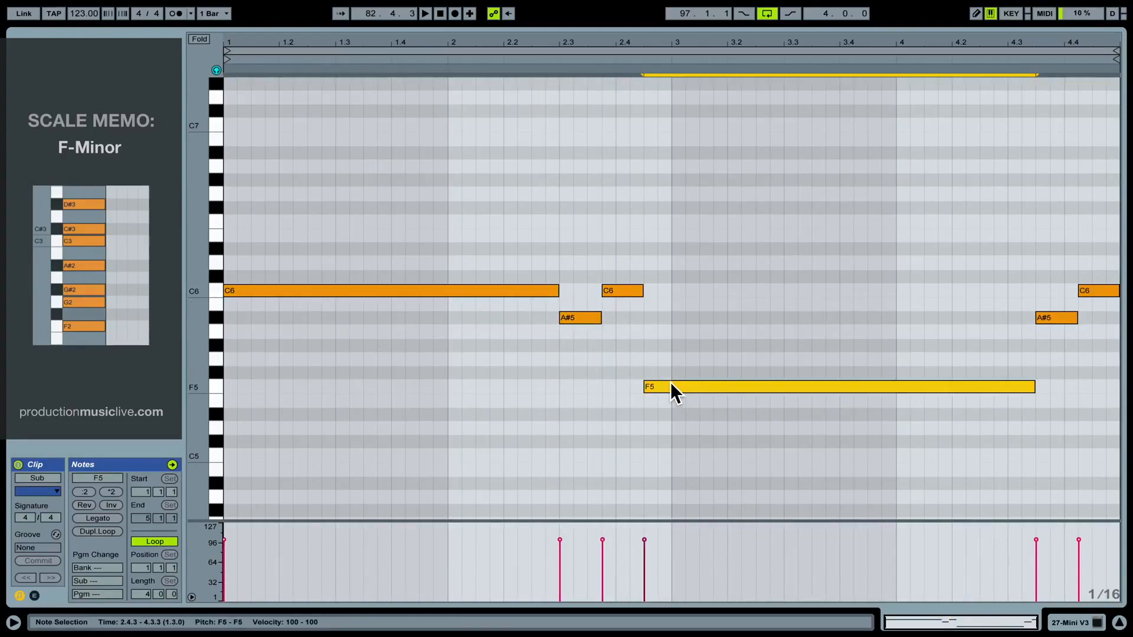
Step: Lower the last two notes of the clip to G#5 and G5 and play back the melody
drag(1053, 319, 1063, 347)
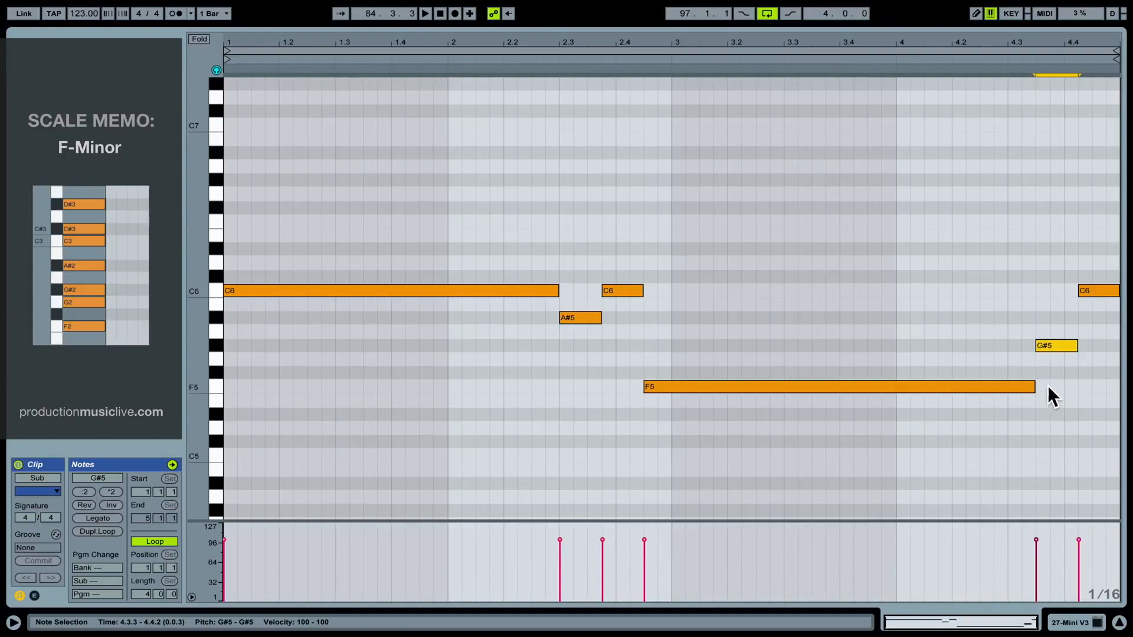
drag(1107, 294, 1099, 366)
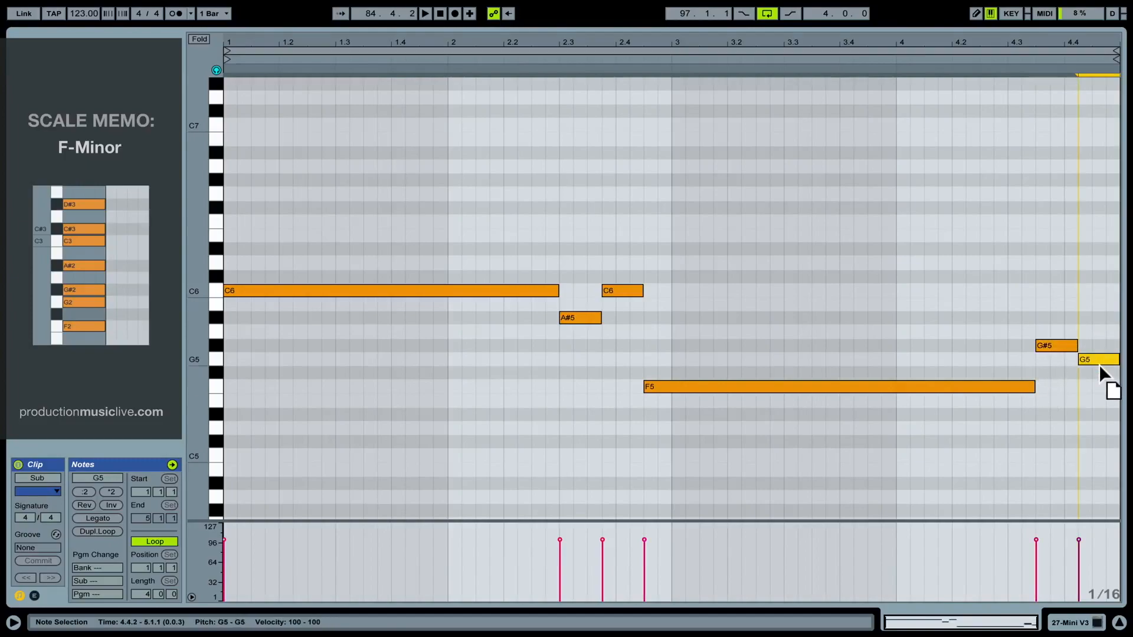
key(space)
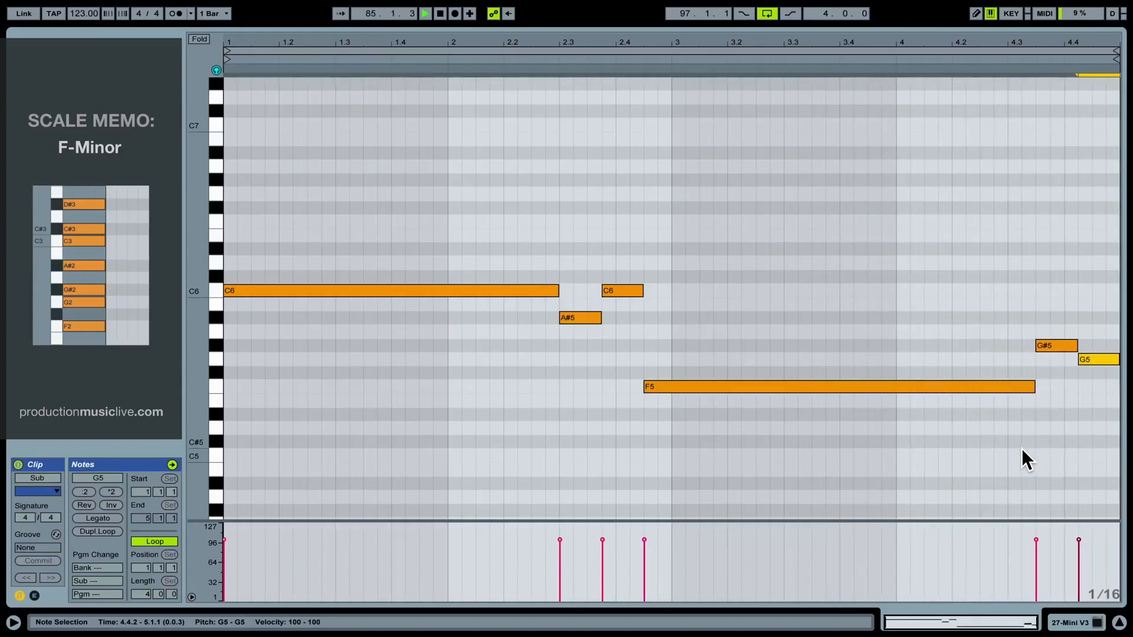
key(space)
Step: Close the note editor and rename the Sub clip on the Mini V3 track to Lead Overtones
click(1080, 620)
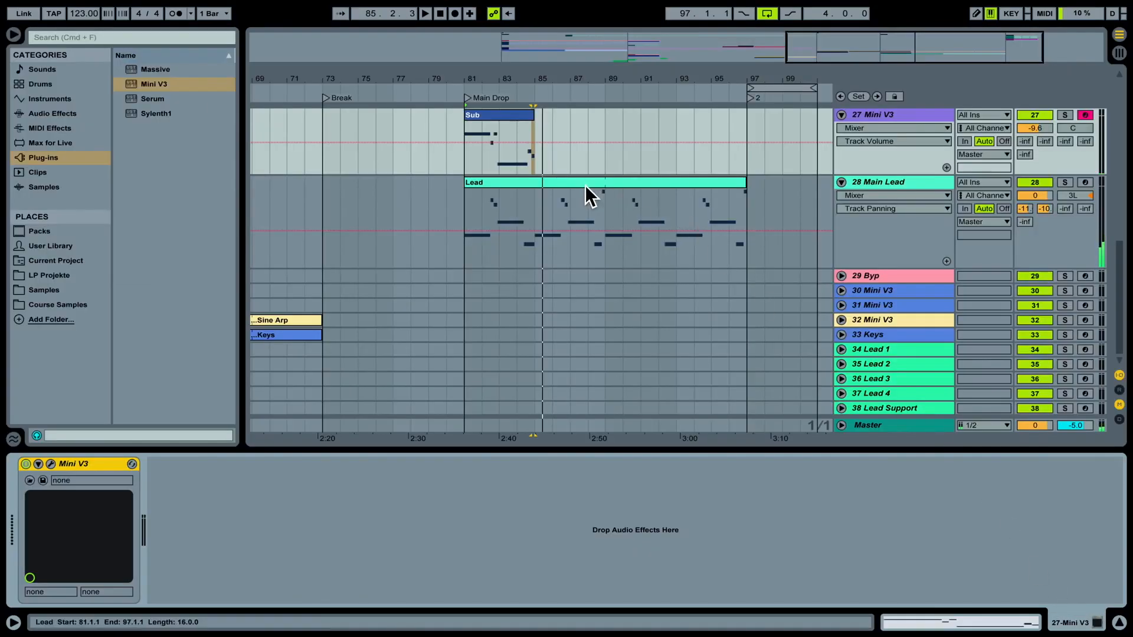
scroll(583, 187, up, 3)
right_click(497, 179)
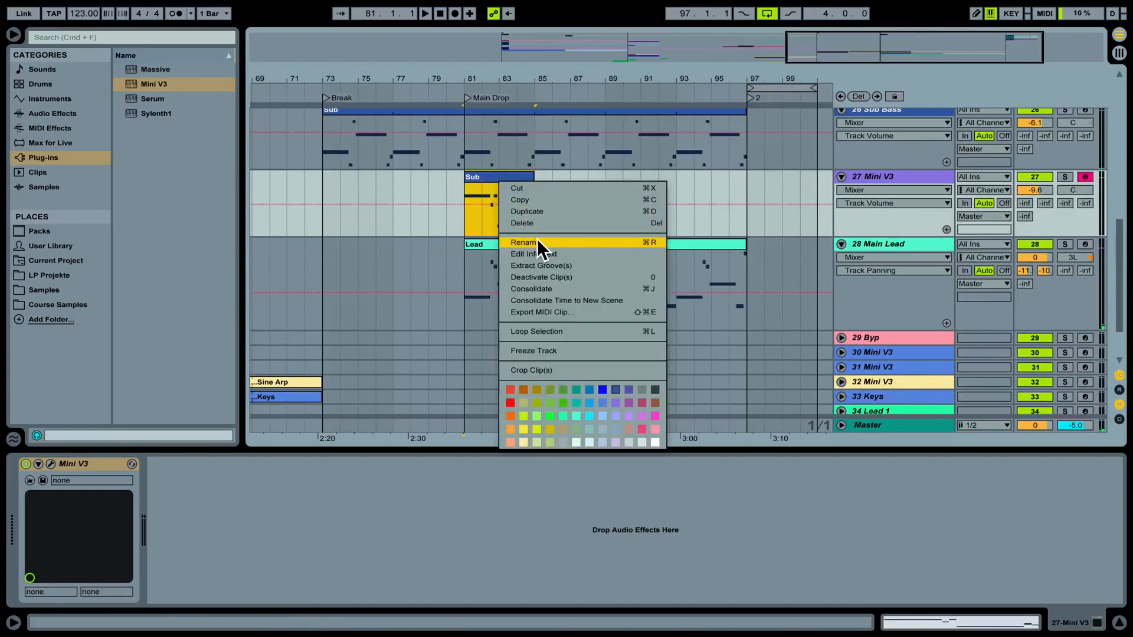
click(537, 239)
text(Lead)
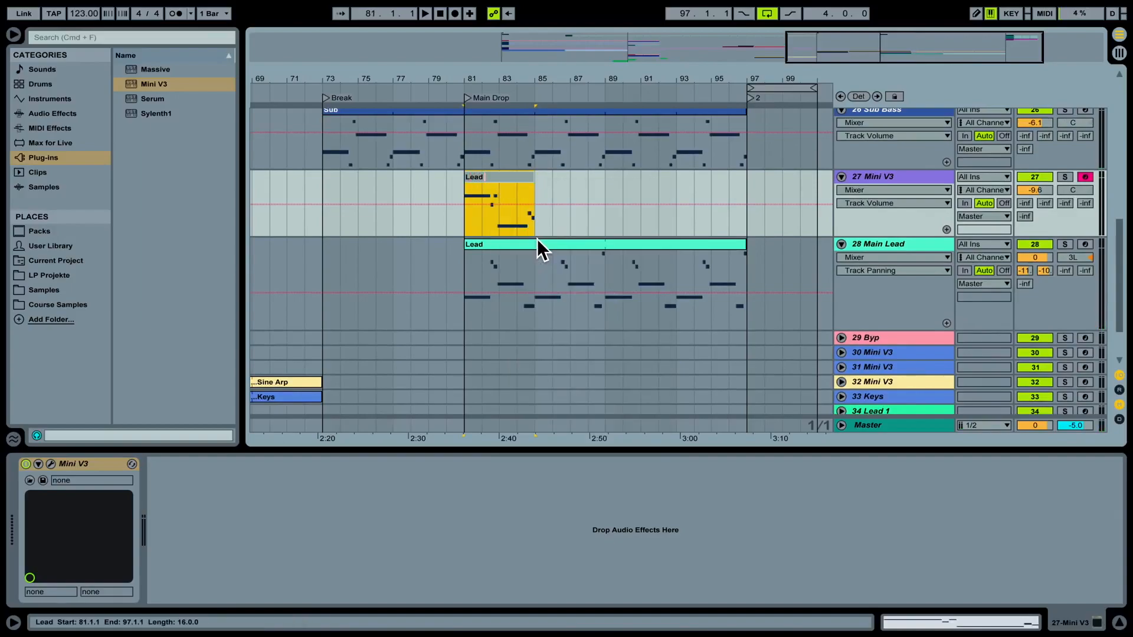
text( Overtones)
key(Return)
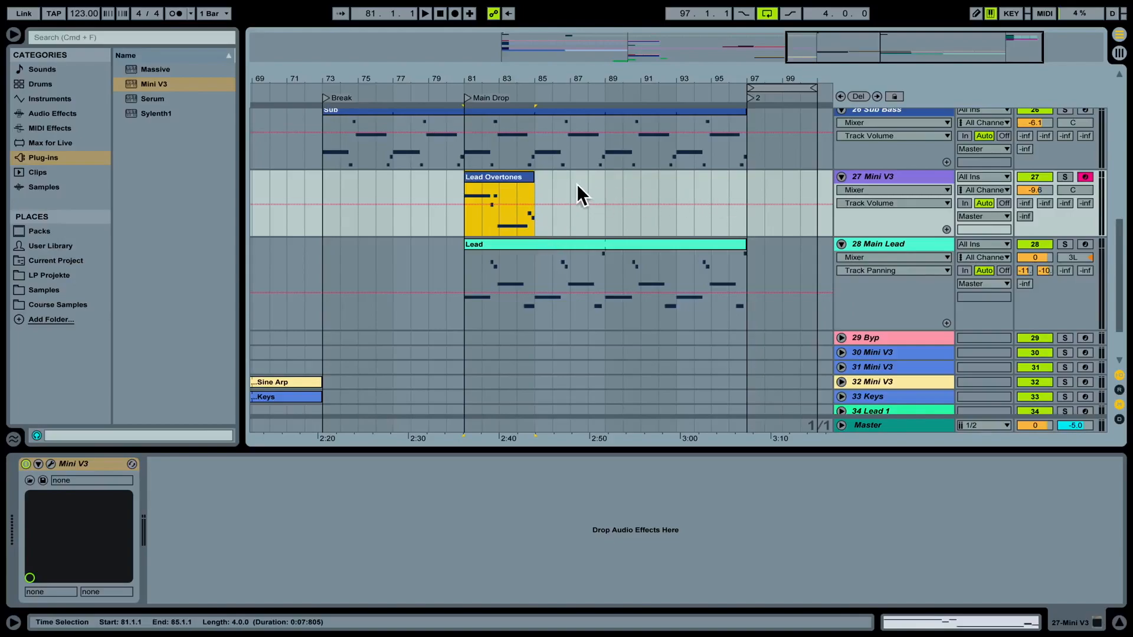
Step: Recolour track 27 Mini V3 and its Lead Overtones clip turquoise green to match Main Lead, and play the section
right_click(867, 175)
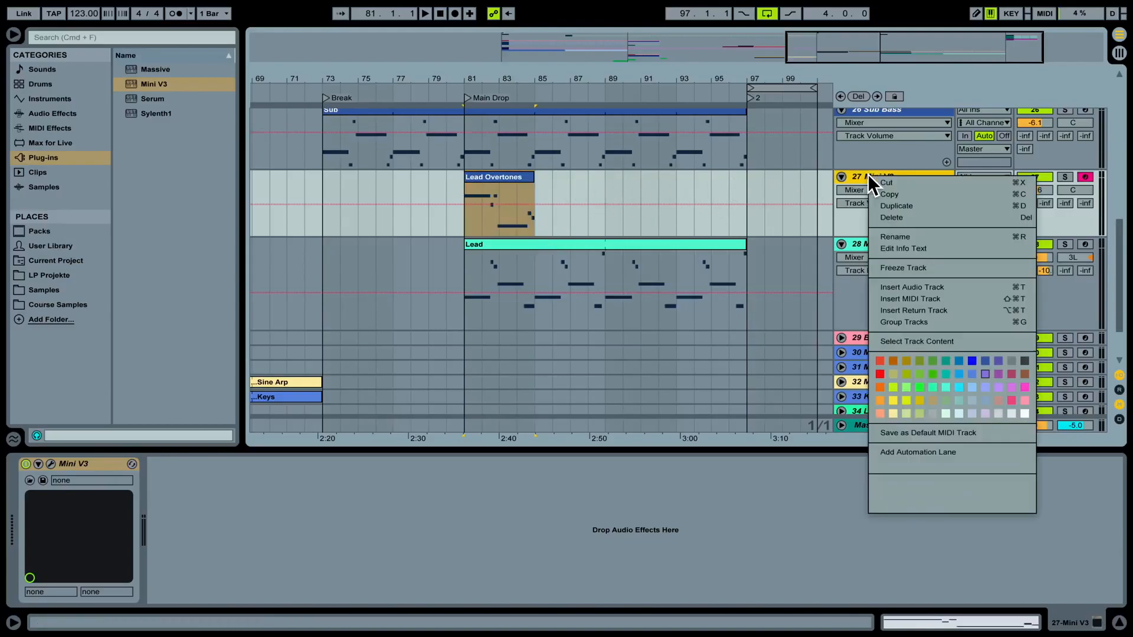
click(945, 387)
right_click(507, 177)
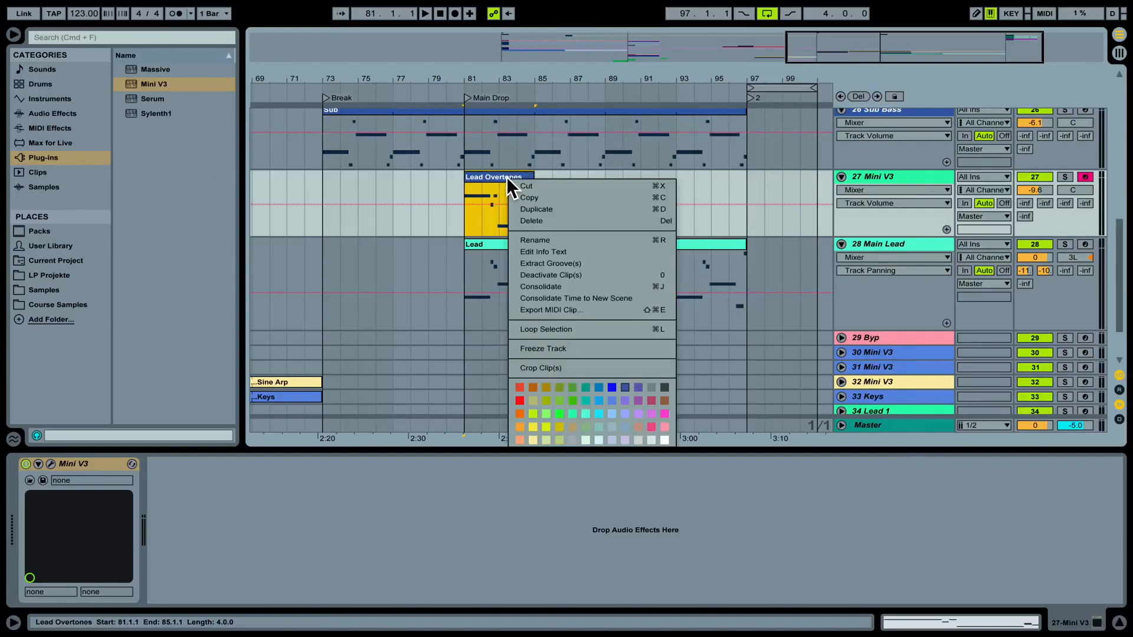
click(574, 412)
key(space)
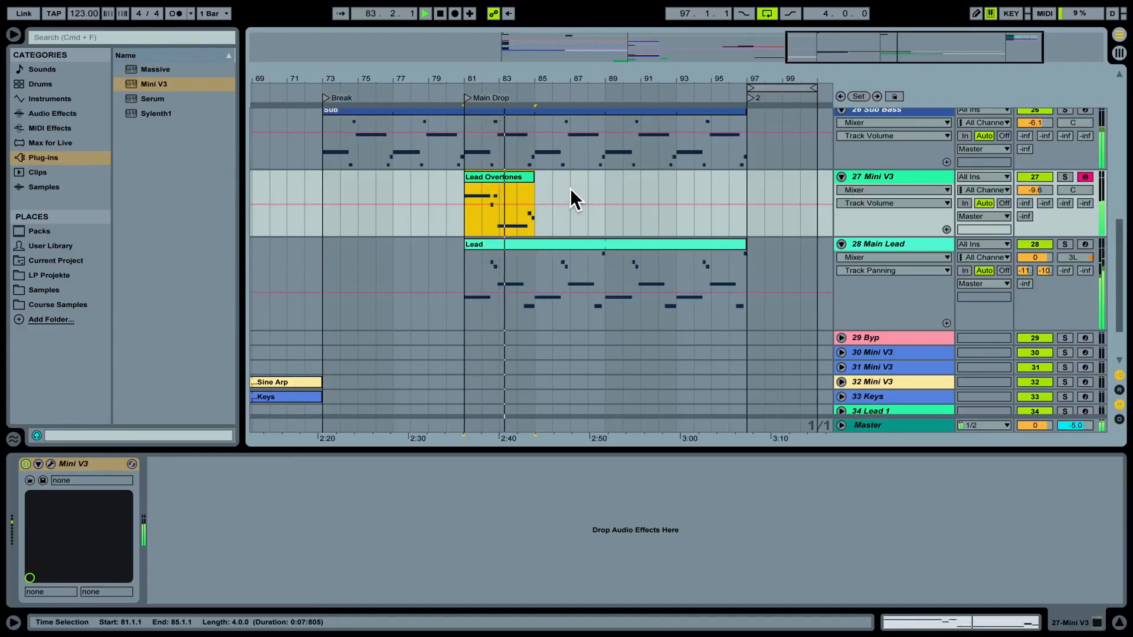
key(space)
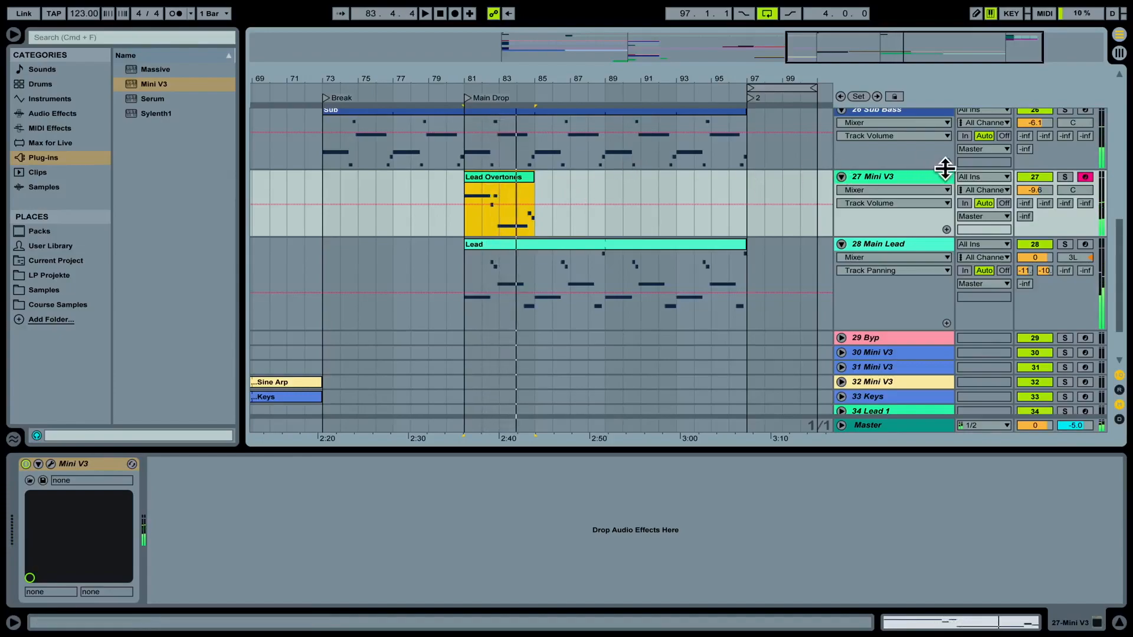
Step: Raise the Mini V3 track's Reverb L send to about -13 dB and its Reverb R send to -13.4 dB during playback
drag(1024, 203, 1046, 183)
key(space)
drag(1043, 203, 1043, 211)
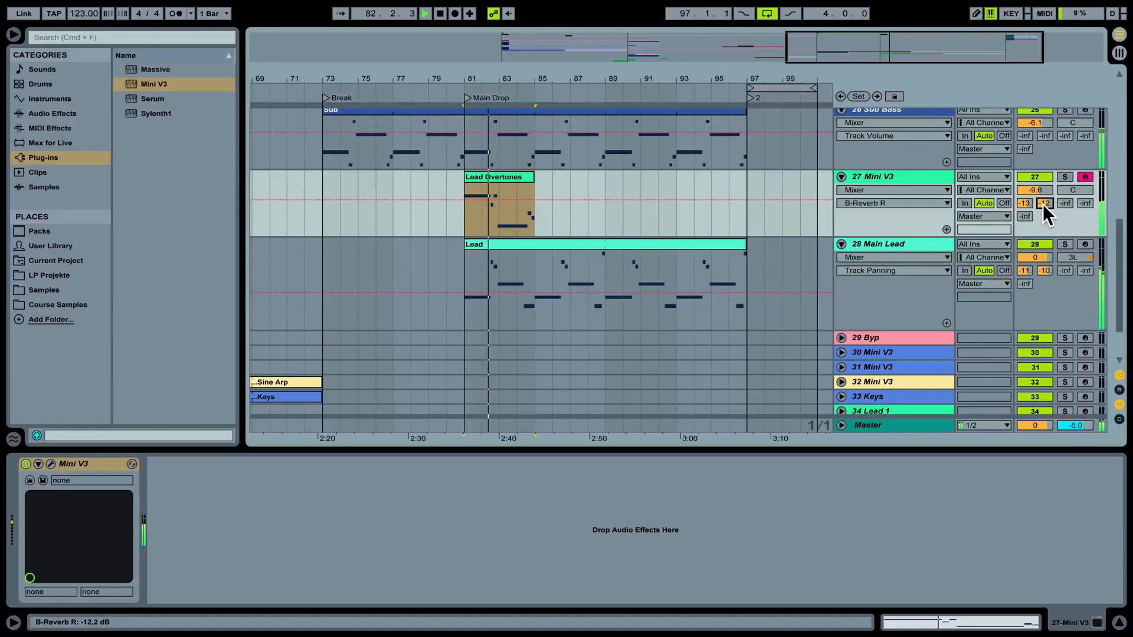
drag(1044, 208, 1044, 211)
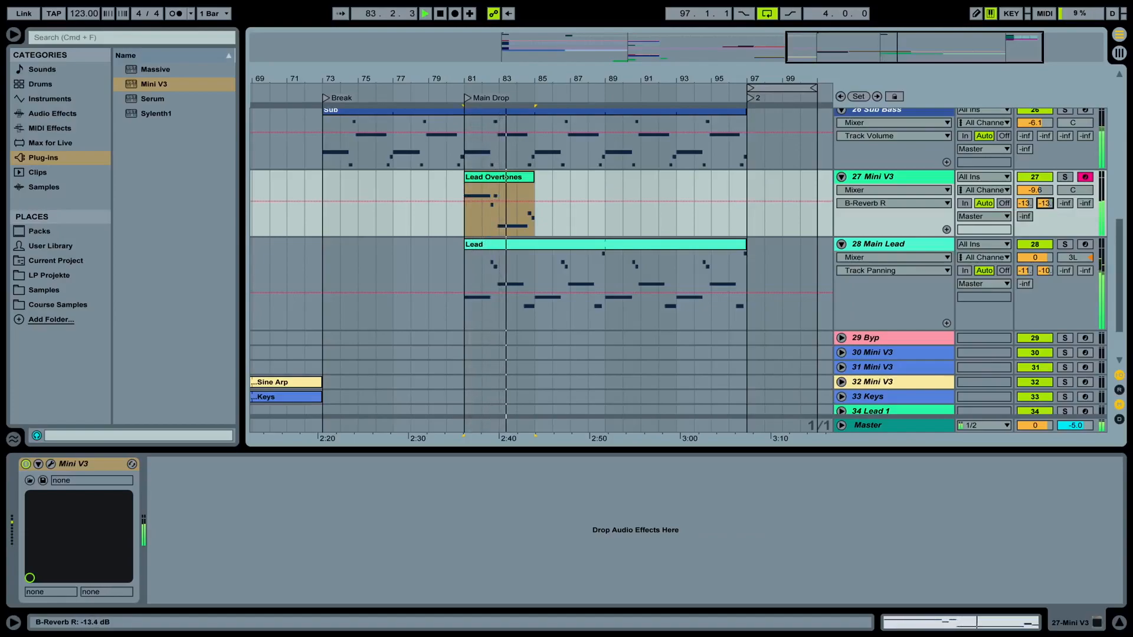
key(space)
key(space)
key(space)
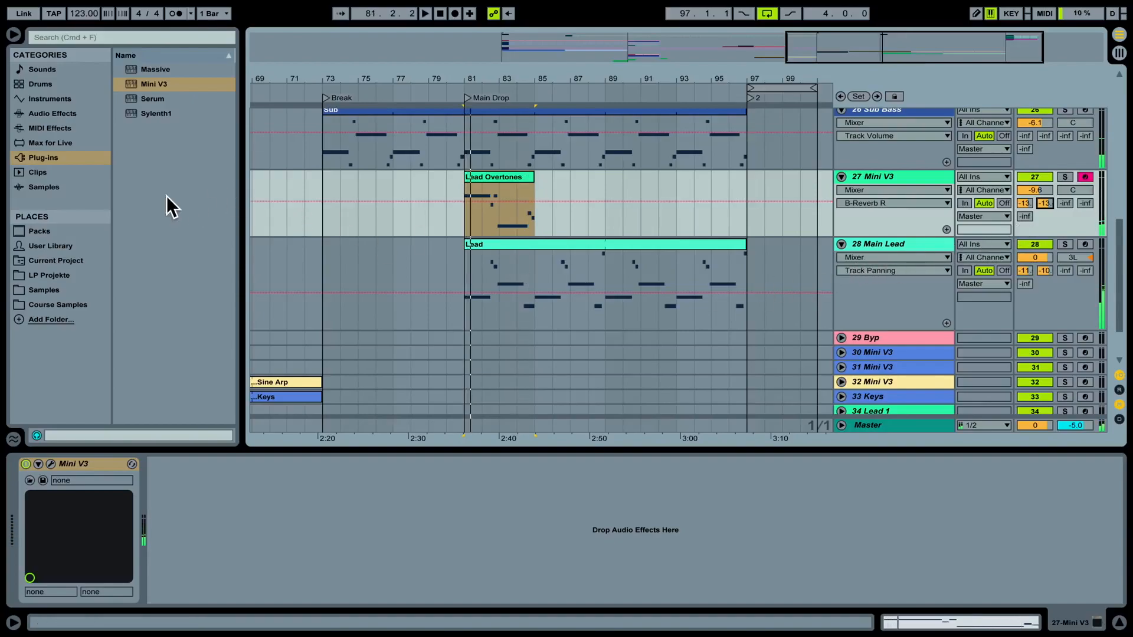
Step: Browse to the audio effects, lower the Mini V3 track volume to -20.1 dB and listen to it in the mix
click(49, 112)
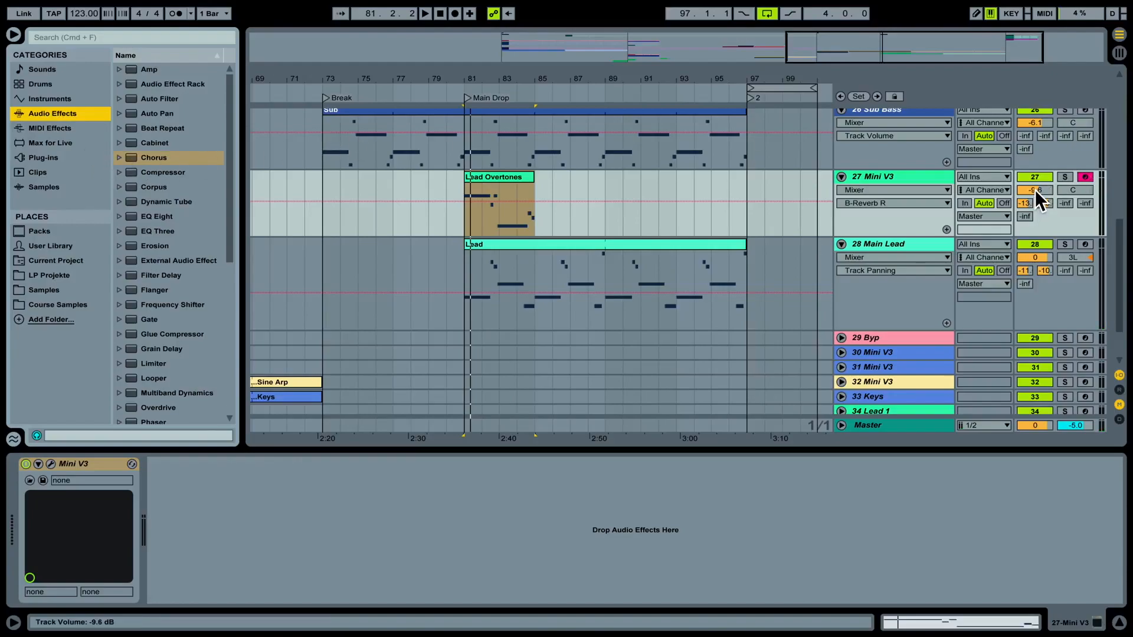
mouse_move(1033, 190)
mouse_down()
mouse_move(1032, 213)
mouse_move(1036, 198)
mouse_up()
key(space)
key(space)
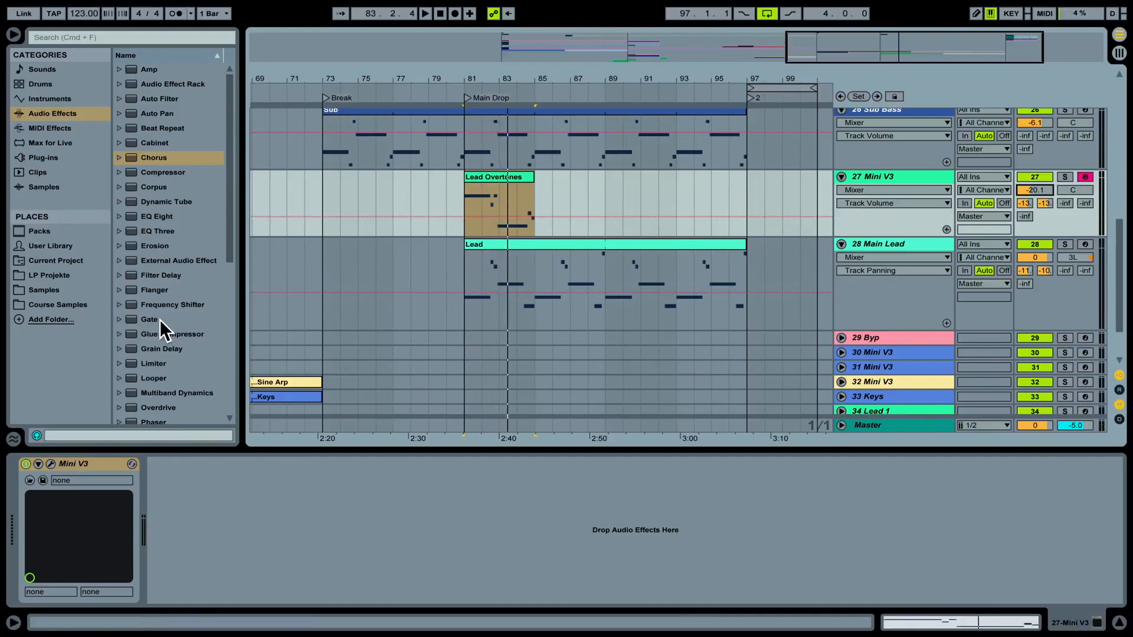
Step: Add an Overdrive after the Mini V3 instrument, shape its filter band around 244 Hz with a 3.51 bandwidth, and play it back
scroll(159, 320, down, 7)
click(119, 304)
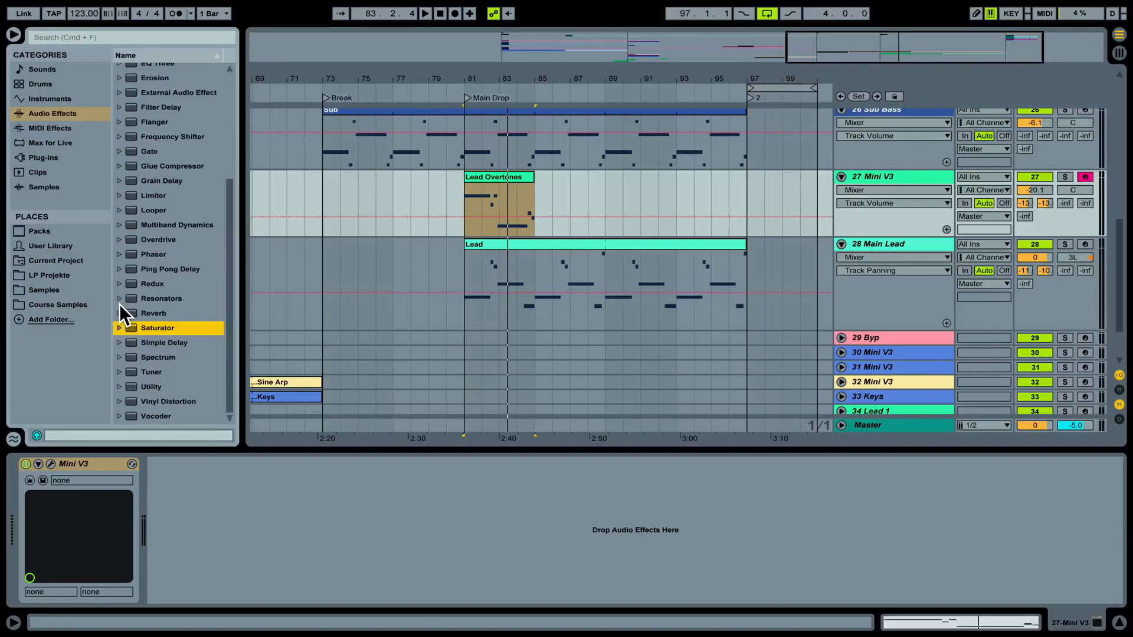
scroll(162, 259, up, 2)
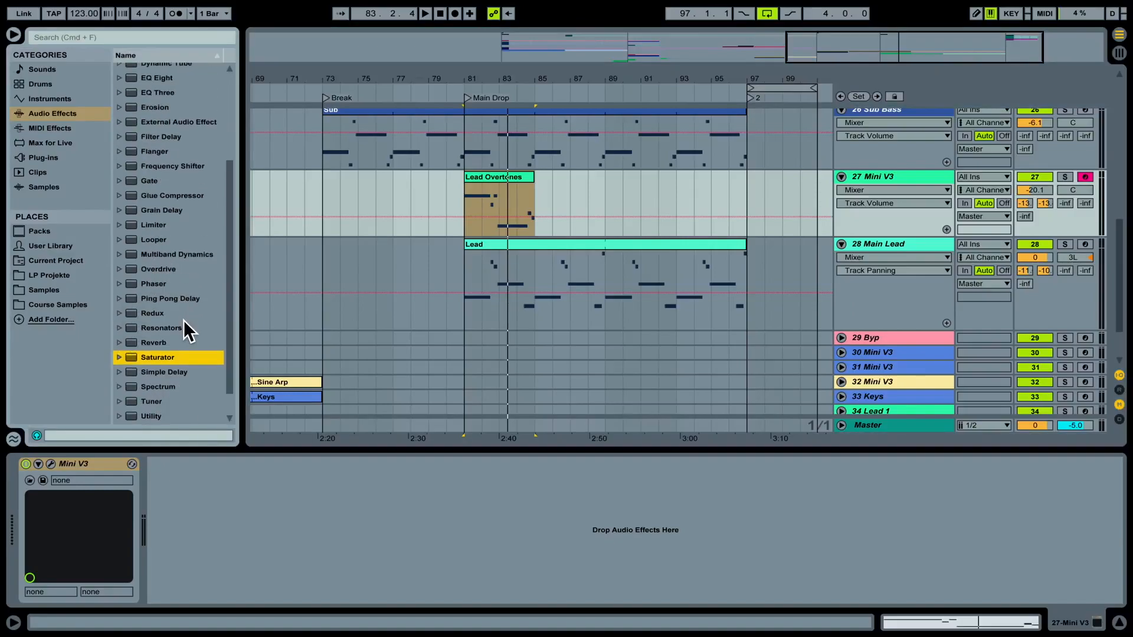
click(156, 269)
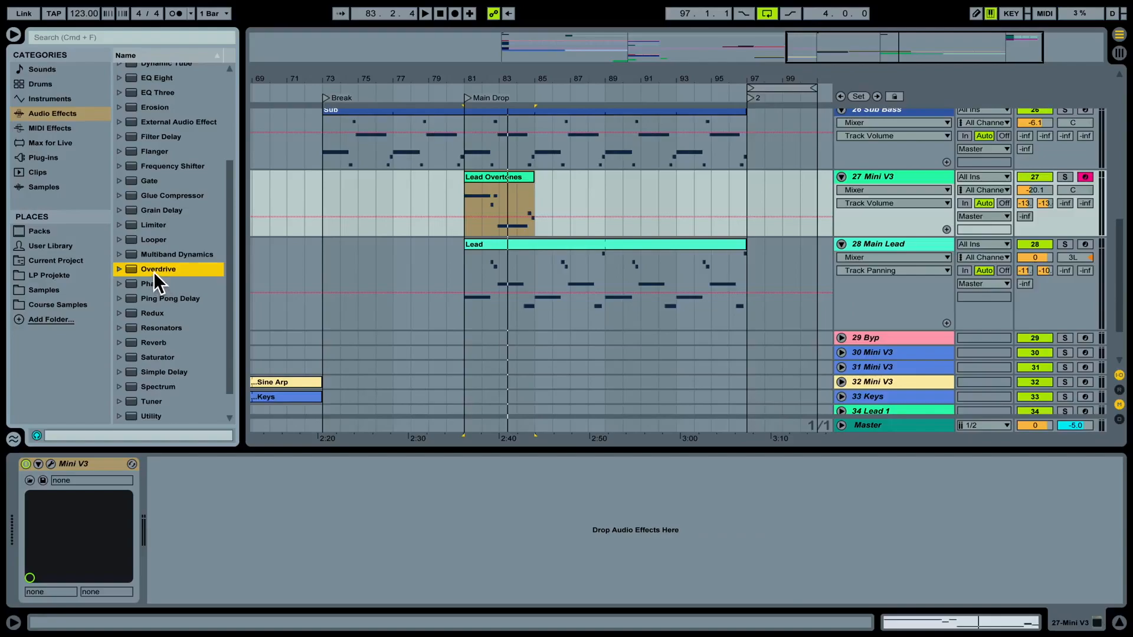
drag(226, 506, 176, 501)
key(space)
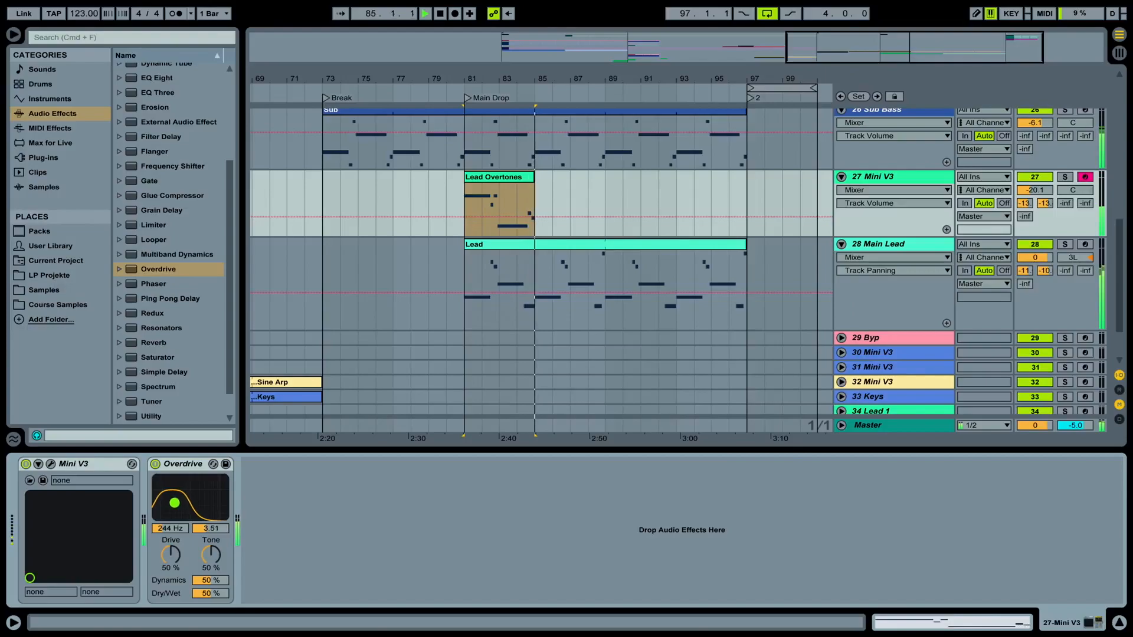
key(space)
key(space)
Step: Adjust the Overdrive filter to 280 Hz with a bandwidth of 4.22, reduce Dry/Wet to 30 % and listen to the result
drag(176, 502, 181, 516)
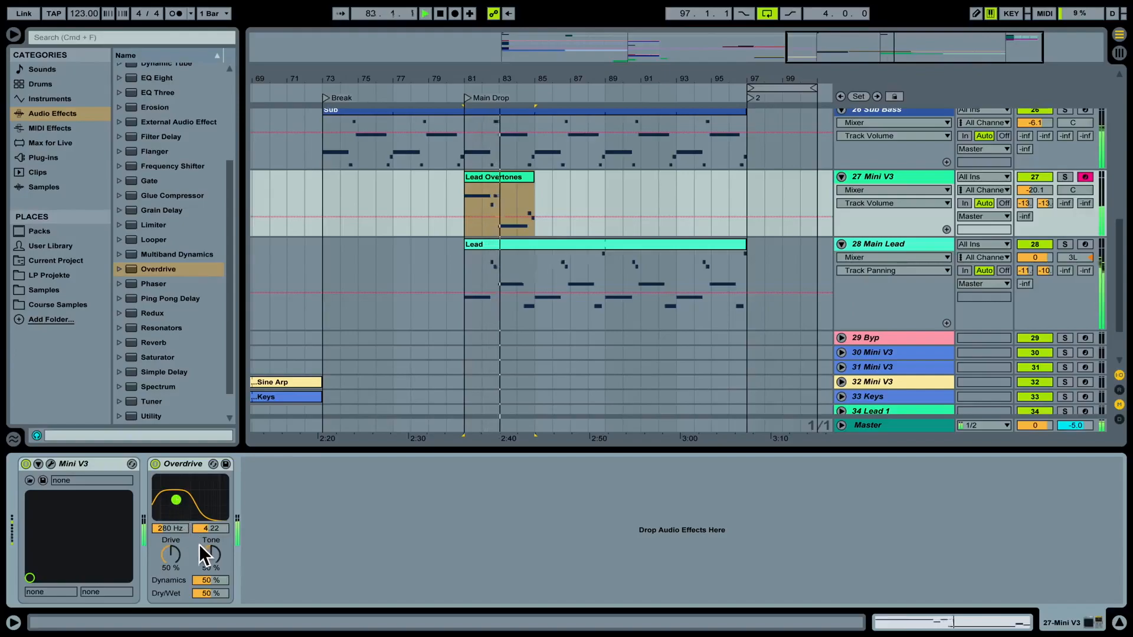
mouse_move(200, 590)
mouse_down()
mouse_move(199, 612)
mouse_move(200, 602)
mouse_up()
key(space)
key(space)
key(space)
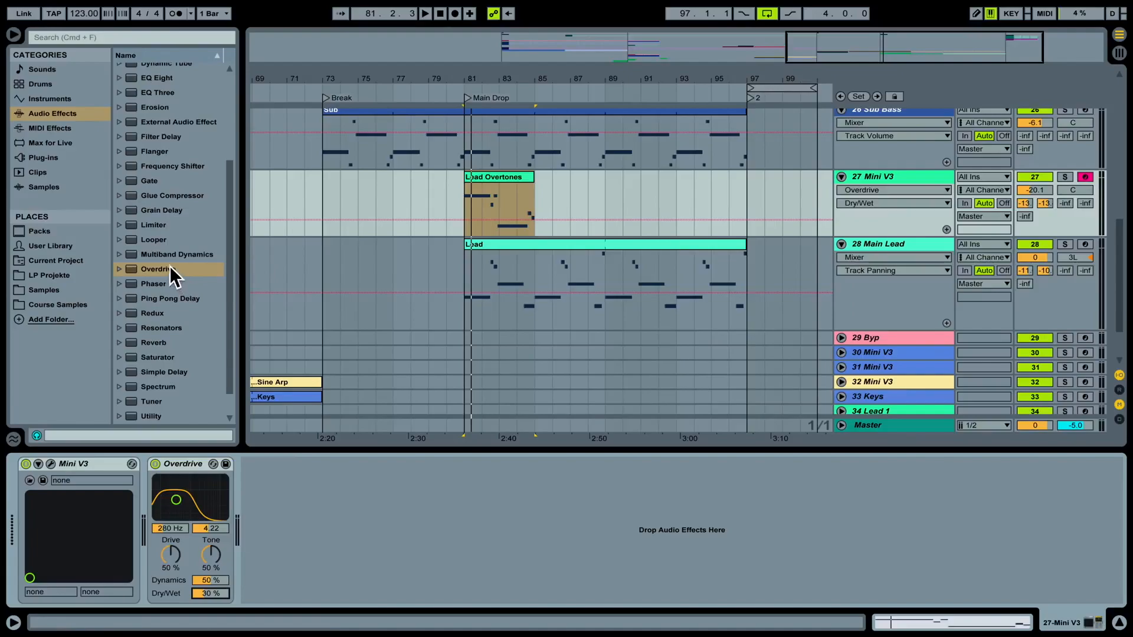
Step: Add a Saturator after the Overdrive, set its Drive to 5.71 dB and play back the lead layer
click(119, 357)
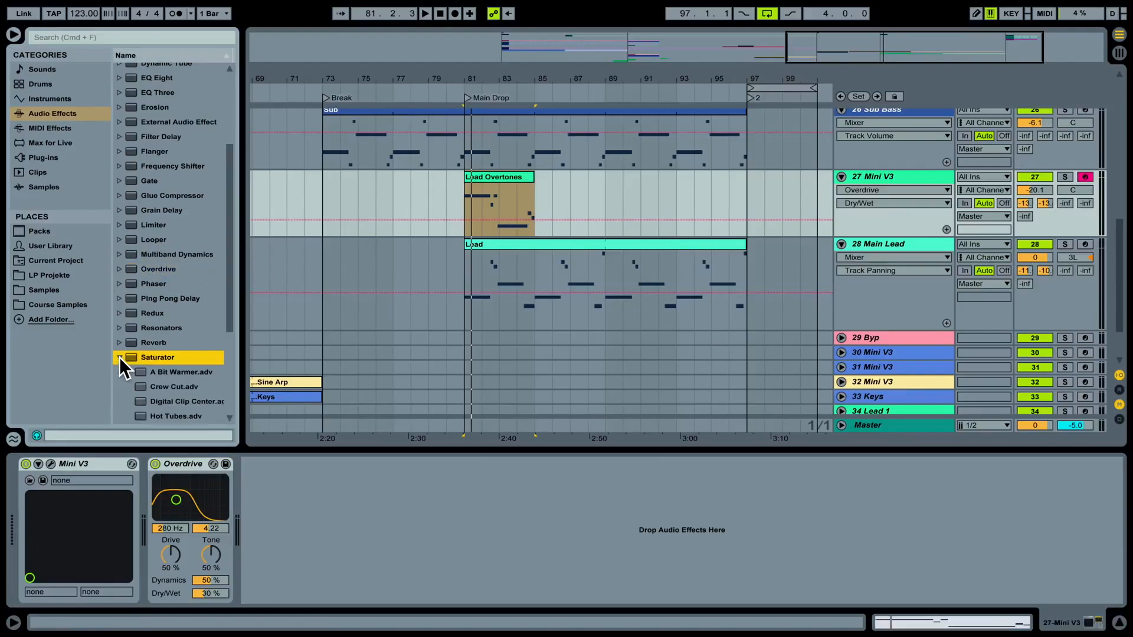
drag(145, 356, 368, 505)
key(space)
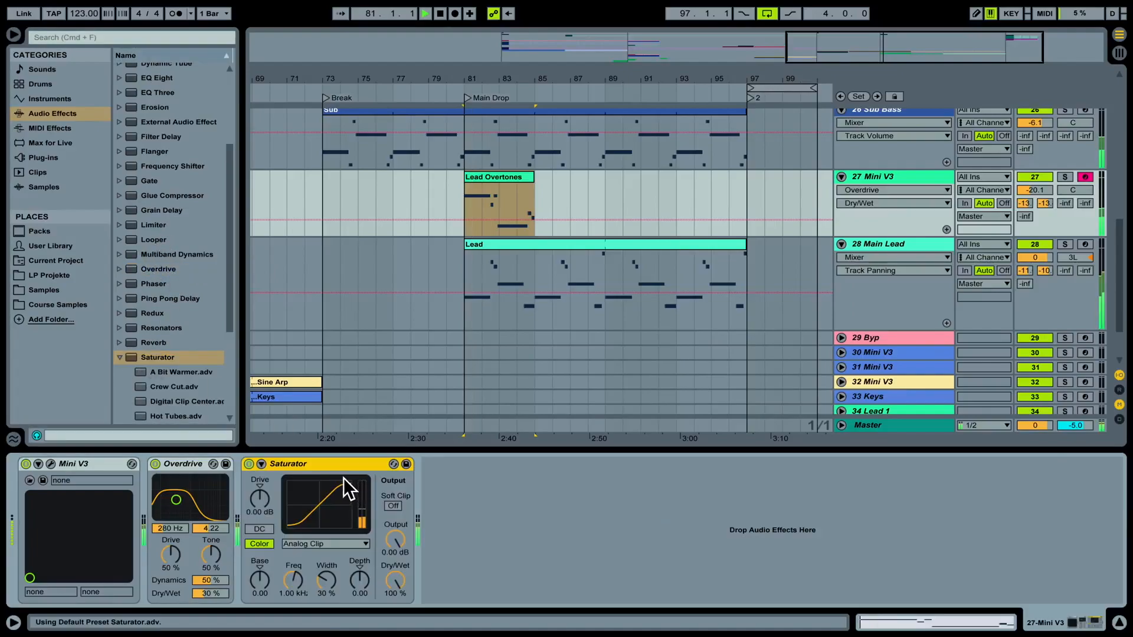
drag(262, 500, 262, 488)
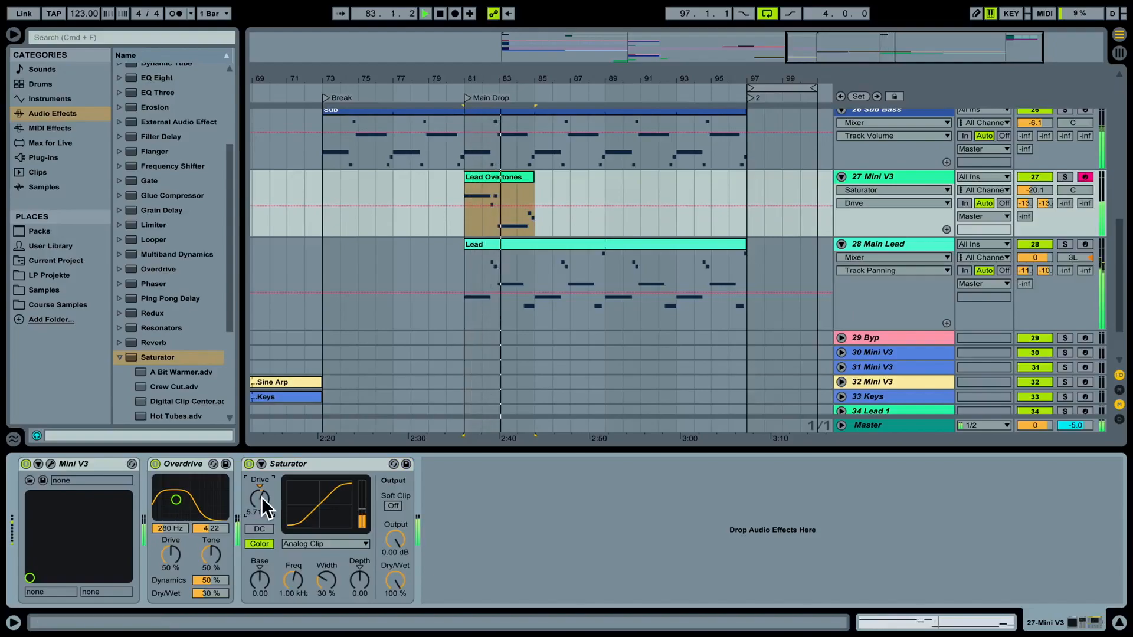
key(space)
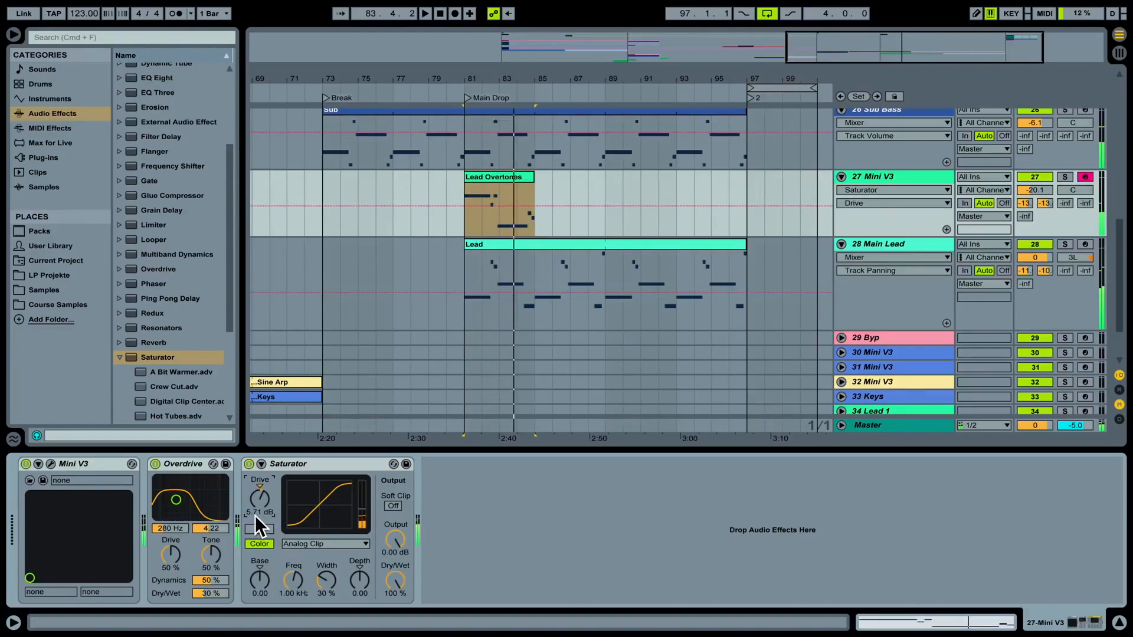
key(space)
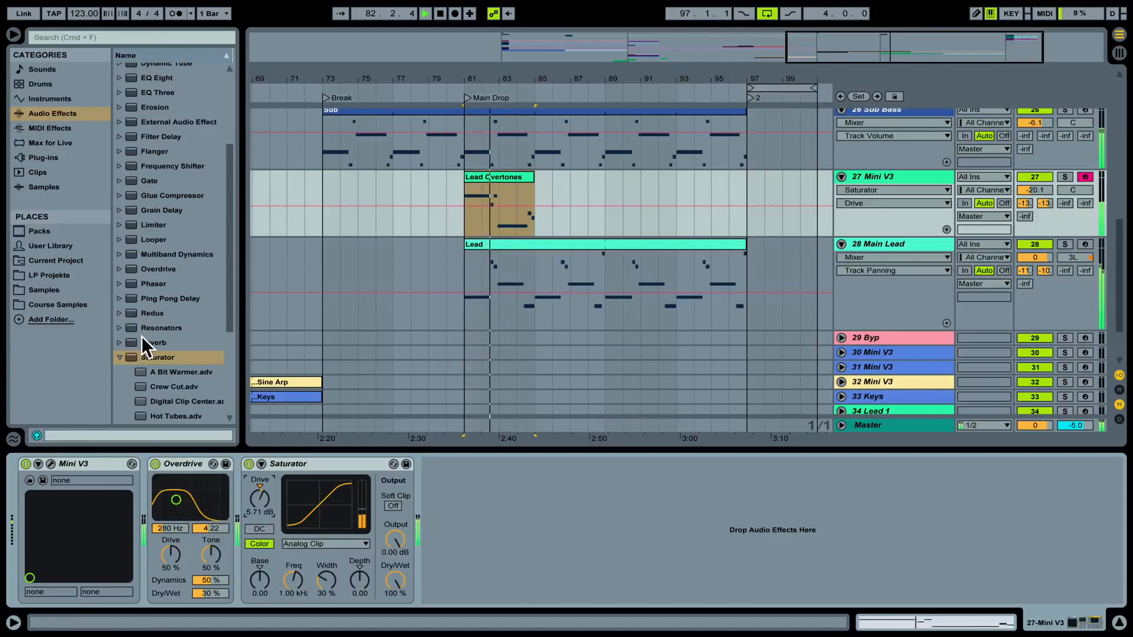
click(118, 358)
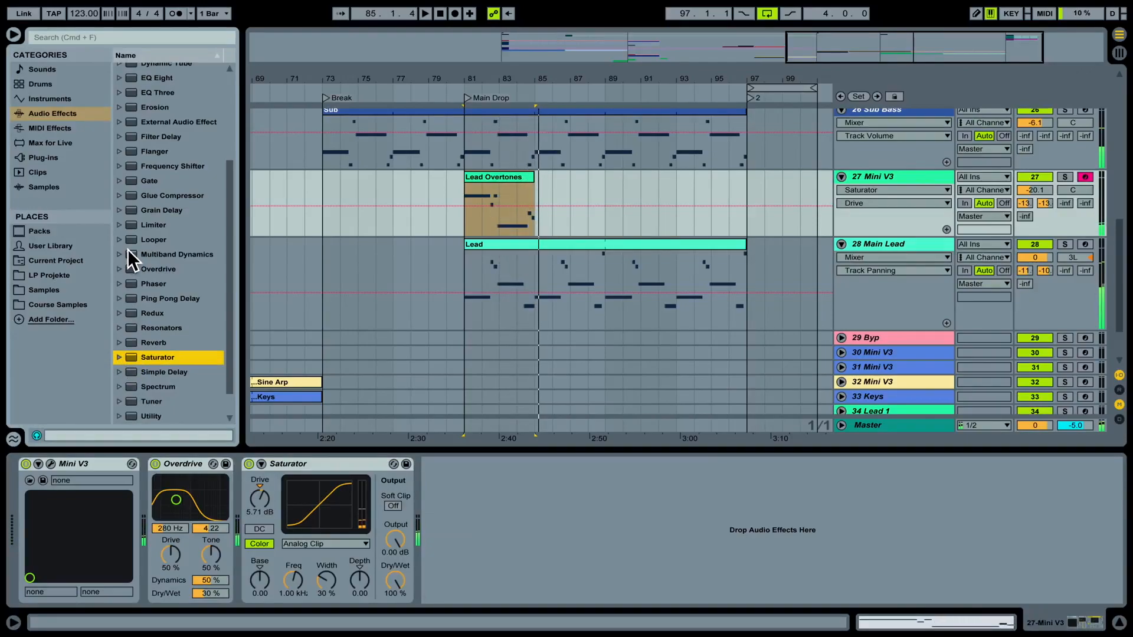
Step: Add an Auto Pan after the Saturator and set its Amount to 38.1 % while playing back
scroll(135, 260, up, 5)
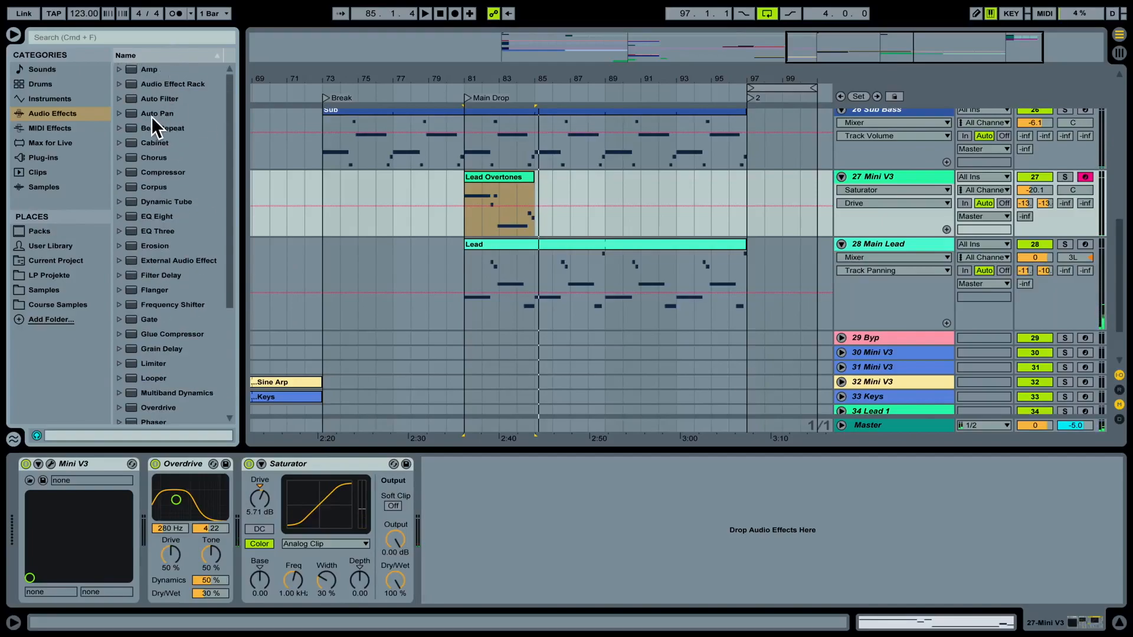
drag(457, 492, 469, 501)
key(space)
drag(450, 540, 451, 517)
key(space)
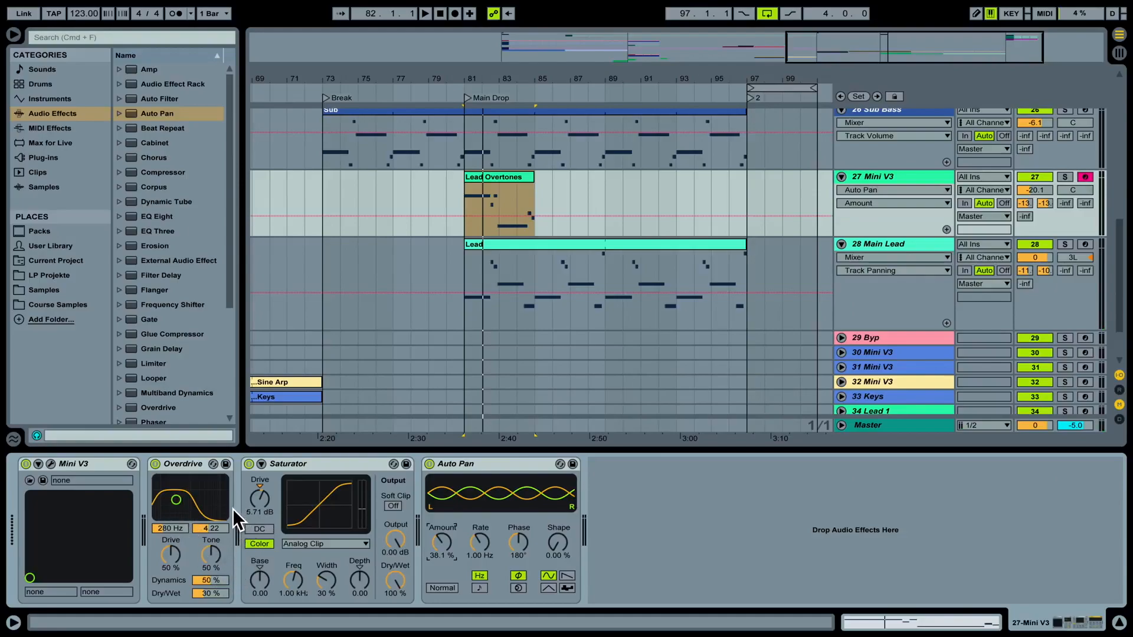
Step: Slow the Auto Pan Rate to 0.14 Hz, raise its Amount to 40.5 % and listen to the panning
drag(479, 543, 479, 562)
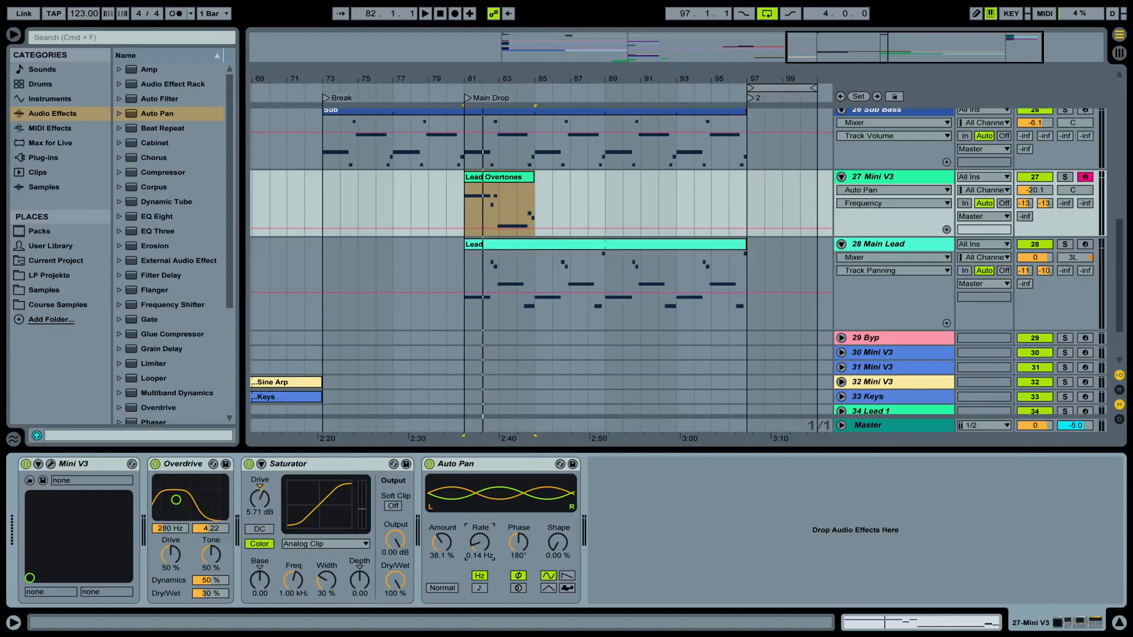
drag(443, 538, 442, 537)
key(space)
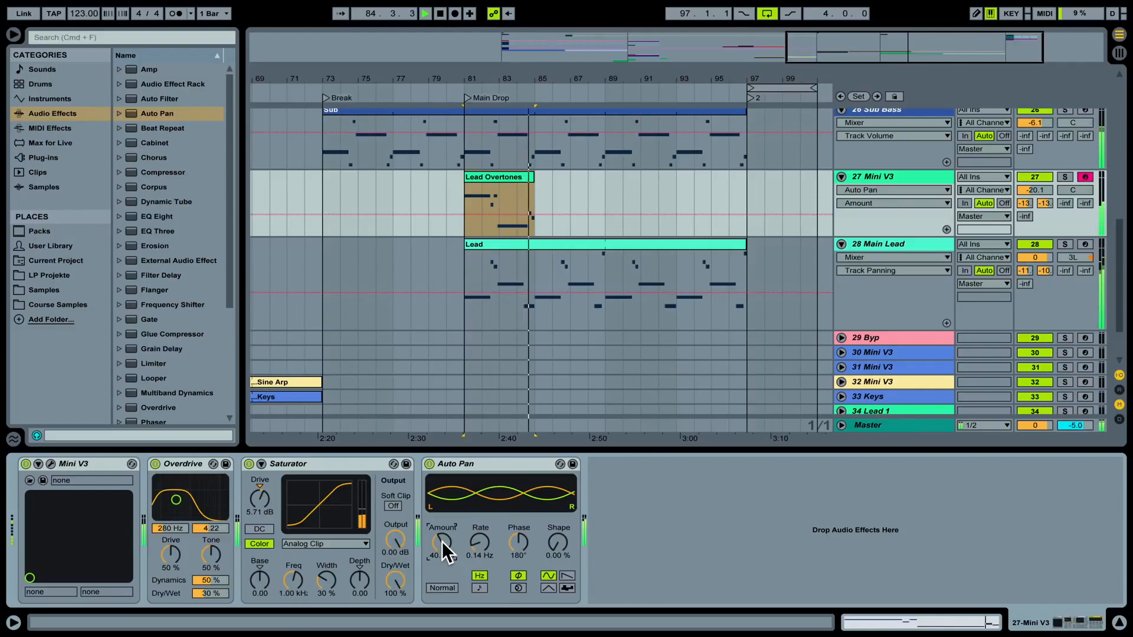
key(space)
key(space)
key(space)
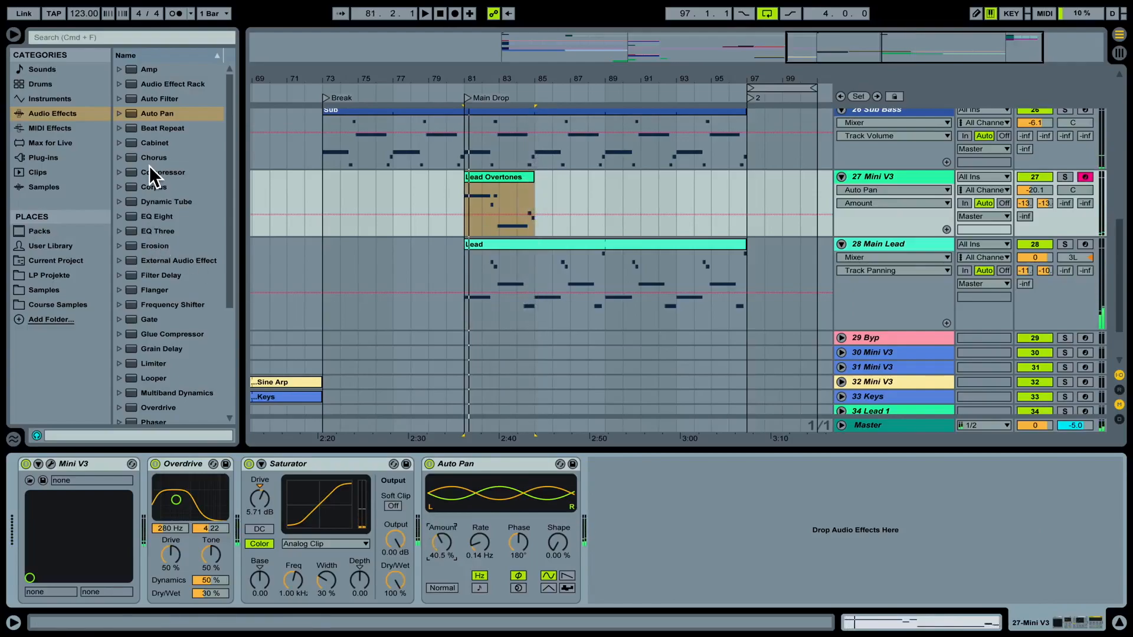
Step: Add a Compressor after the Auto Pan and enable its sidechain with the 1-1 SC kick track as audio source
drag(150, 172, 399, 271)
drag(645, 507, 645, 474)
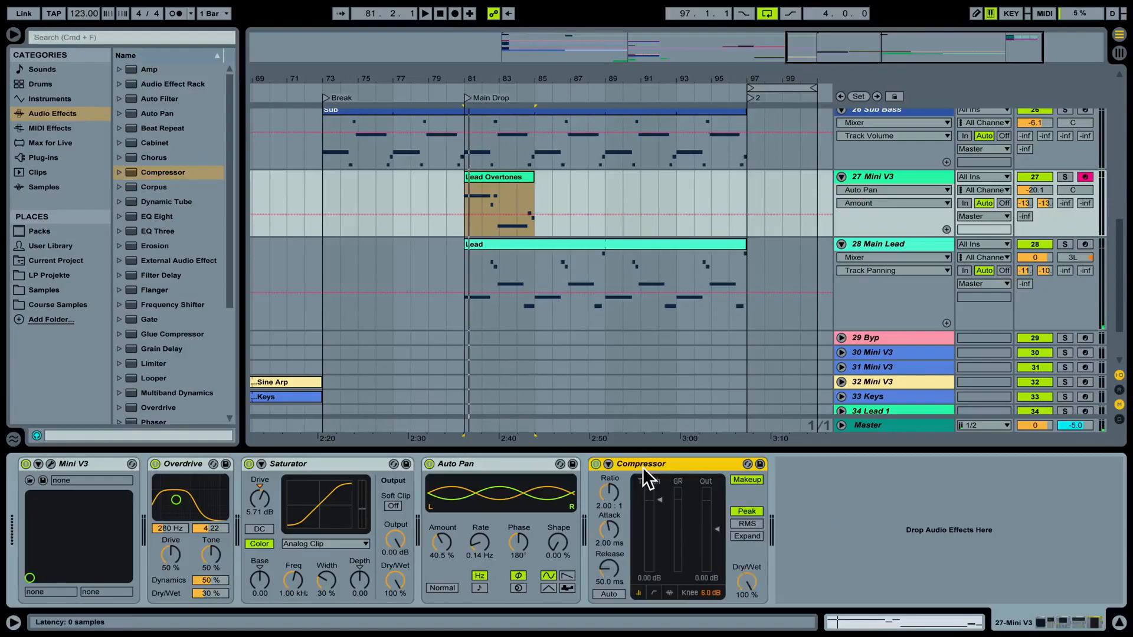
click(609, 465)
click(627, 491)
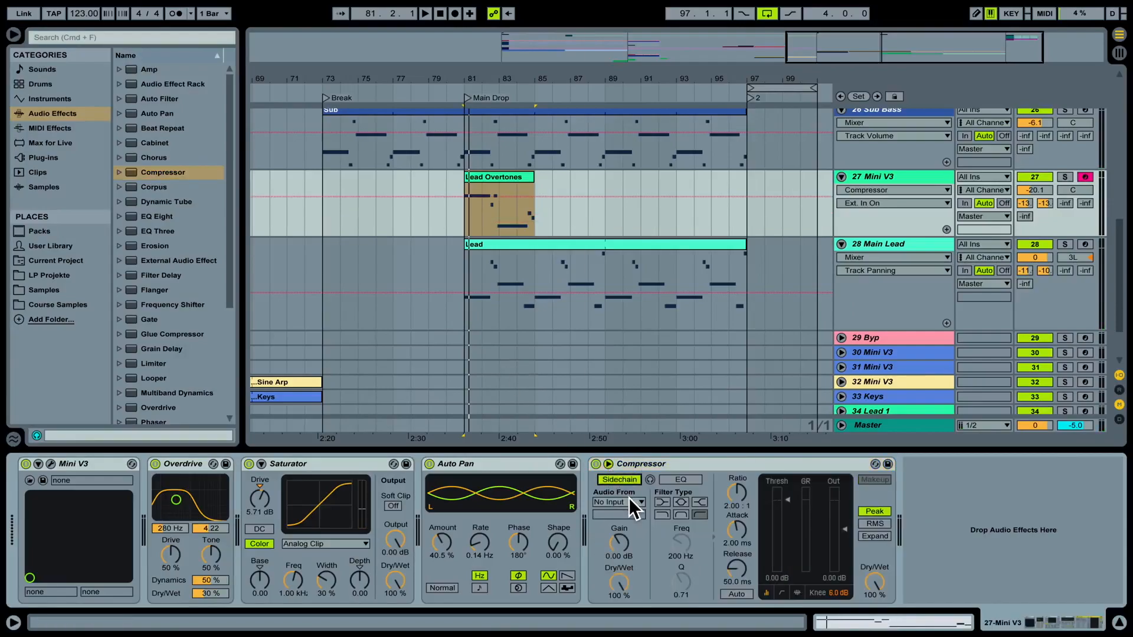
click(624, 502)
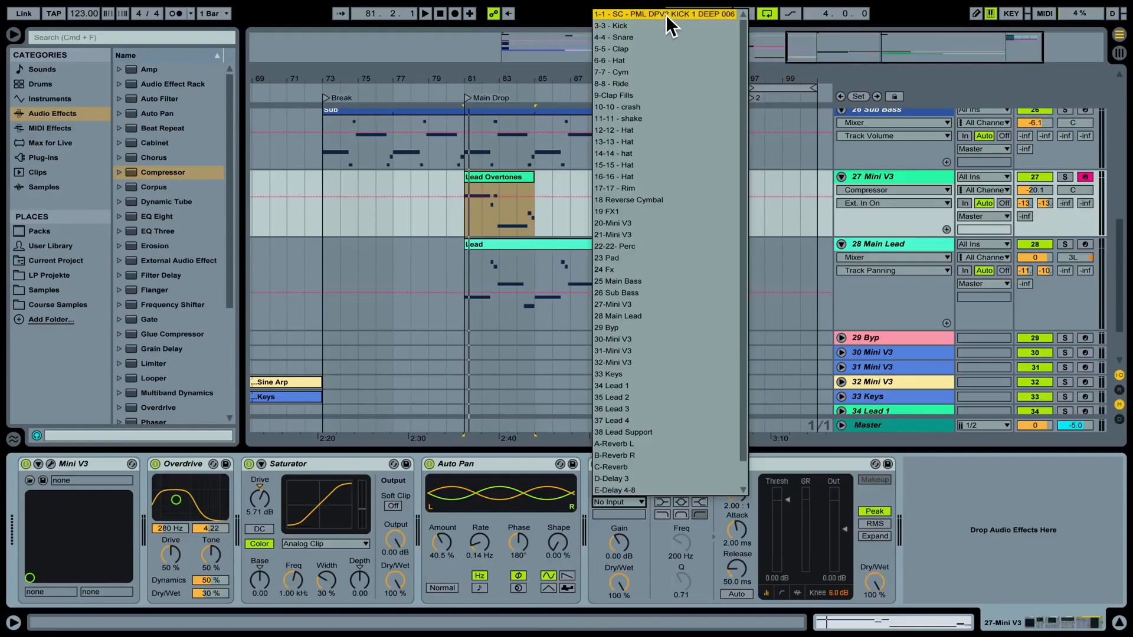
click(666, 15)
Step: Lower the Compressor threshold to -18.2 dB during playback and set its ratio to 2.25 : 1
key(space)
drag(787, 501, 788, 538)
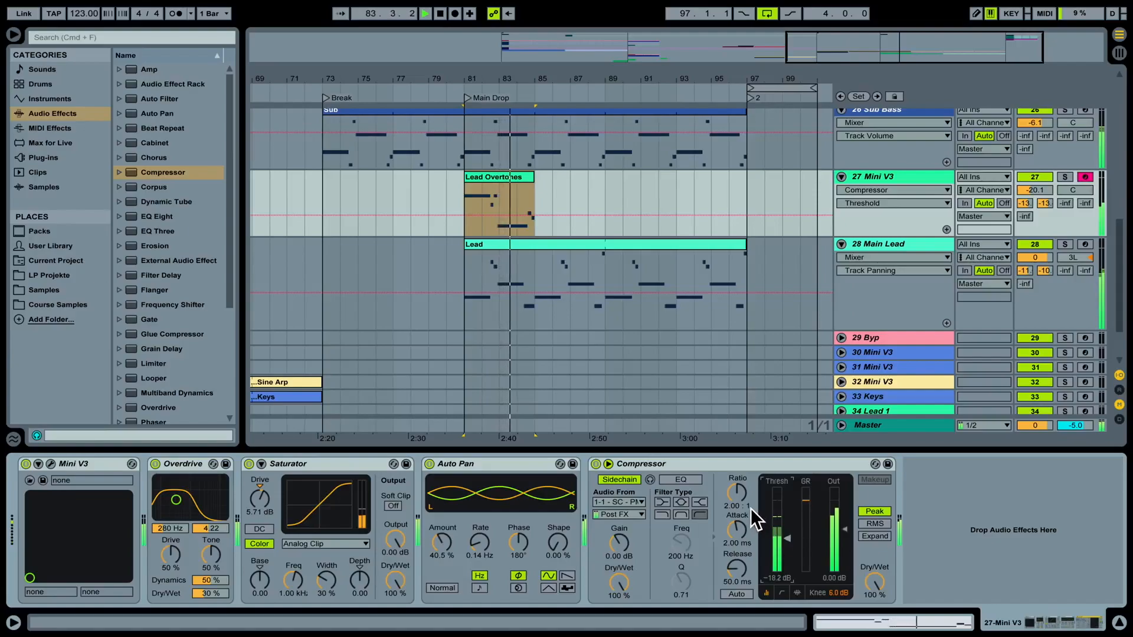
key(space)
drag(733, 494, 733, 490)
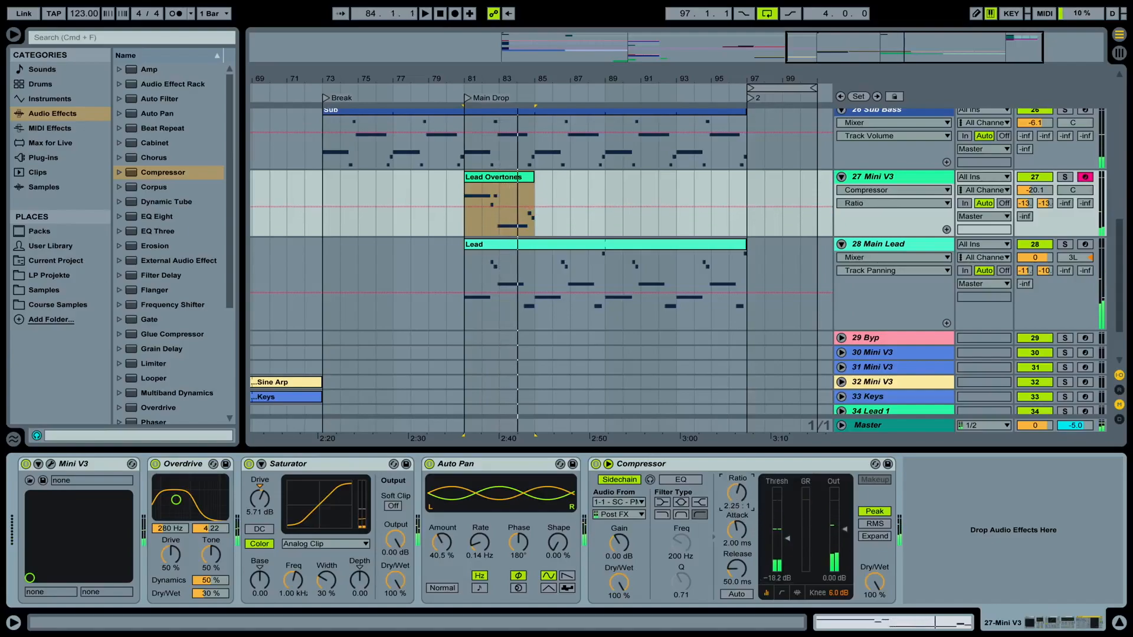
Step: Set the Compressor ratio to 2.86 : 1 and listen to the pumping on the lead
drag(740, 491, 740, 482)
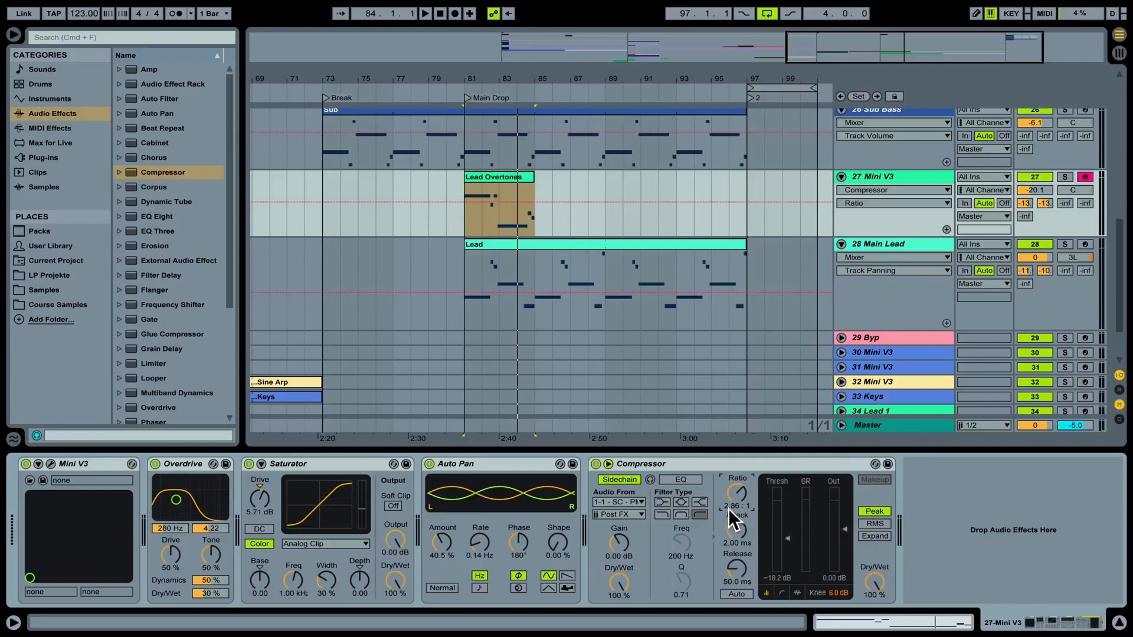
key(space)
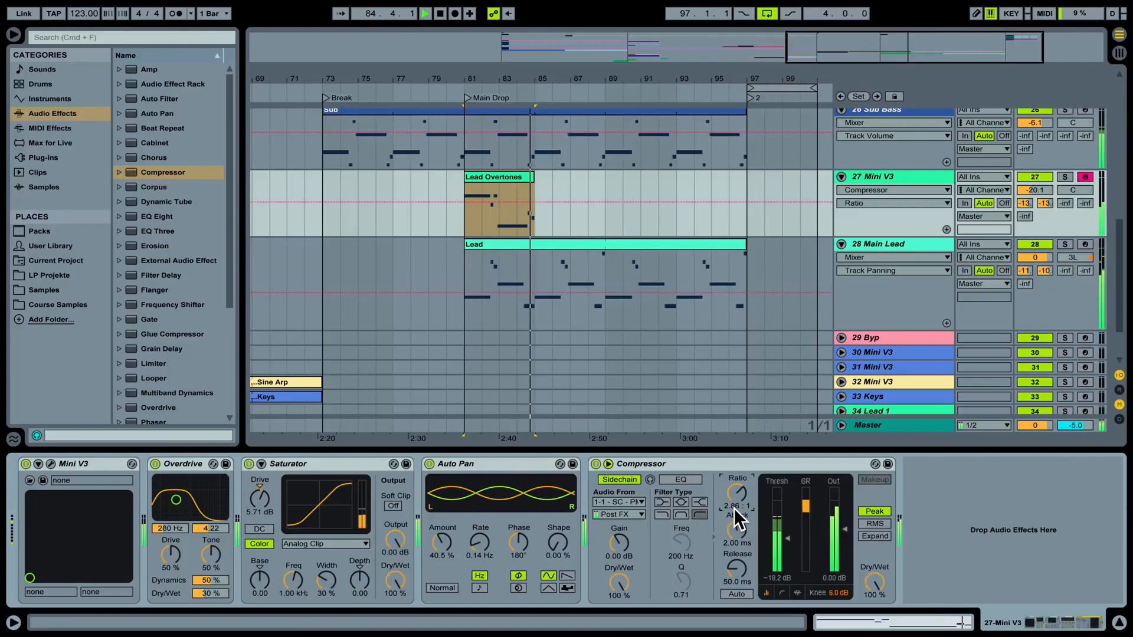
key(space)
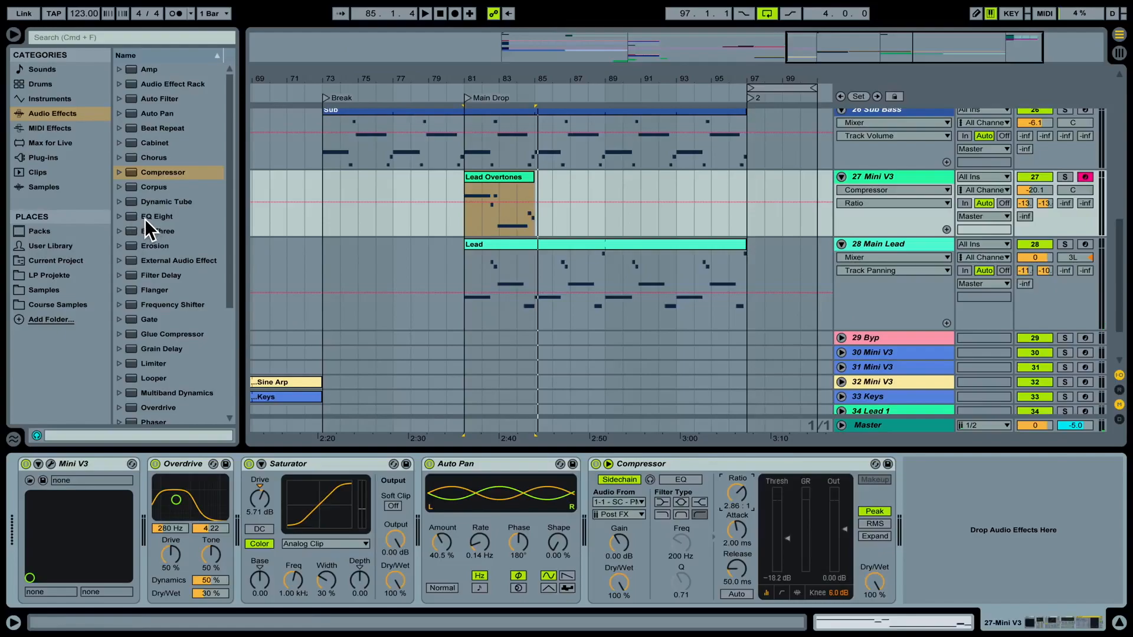
Step: Add an EQ Eight after the Compressor and play the drop to check the overtones' spectrum
drag(151, 219, 960, 564)
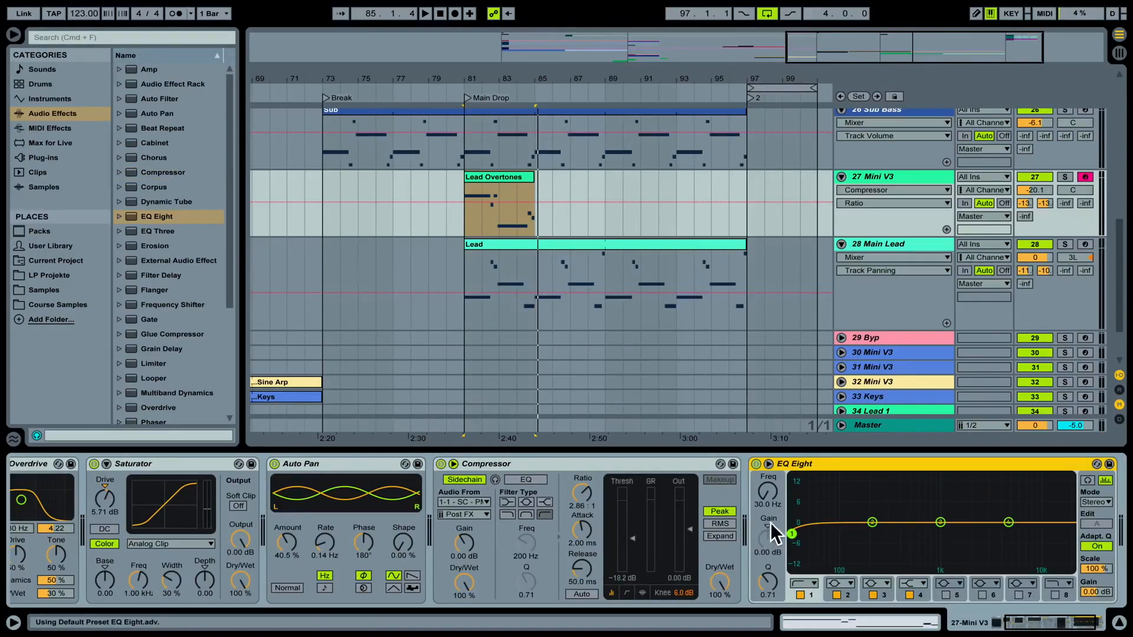
key(space)
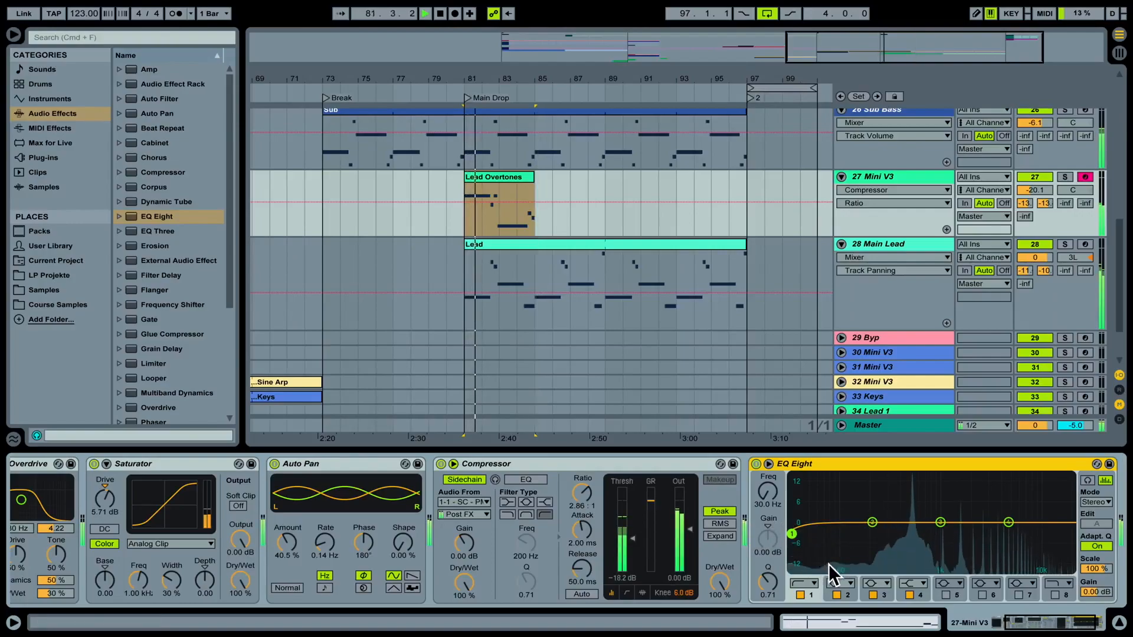
key(space)
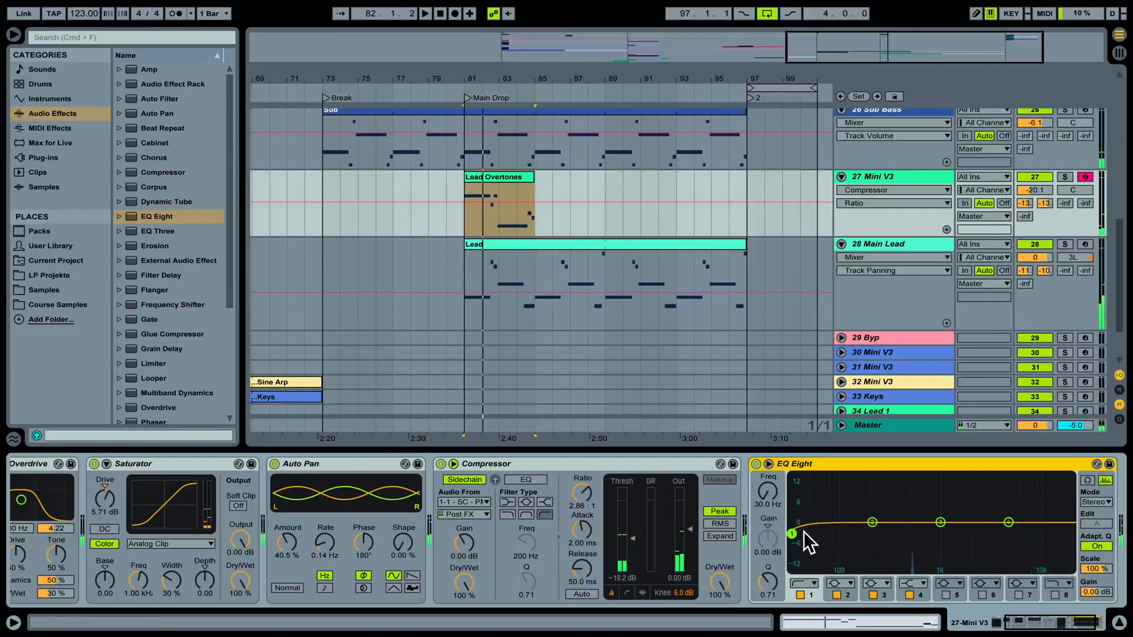
Step: Solo the Mini V3 track and set the EQ Eight's band 1 low cut to 590 Hz with Q 0.63 during playback
drag(796, 534, 933, 531)
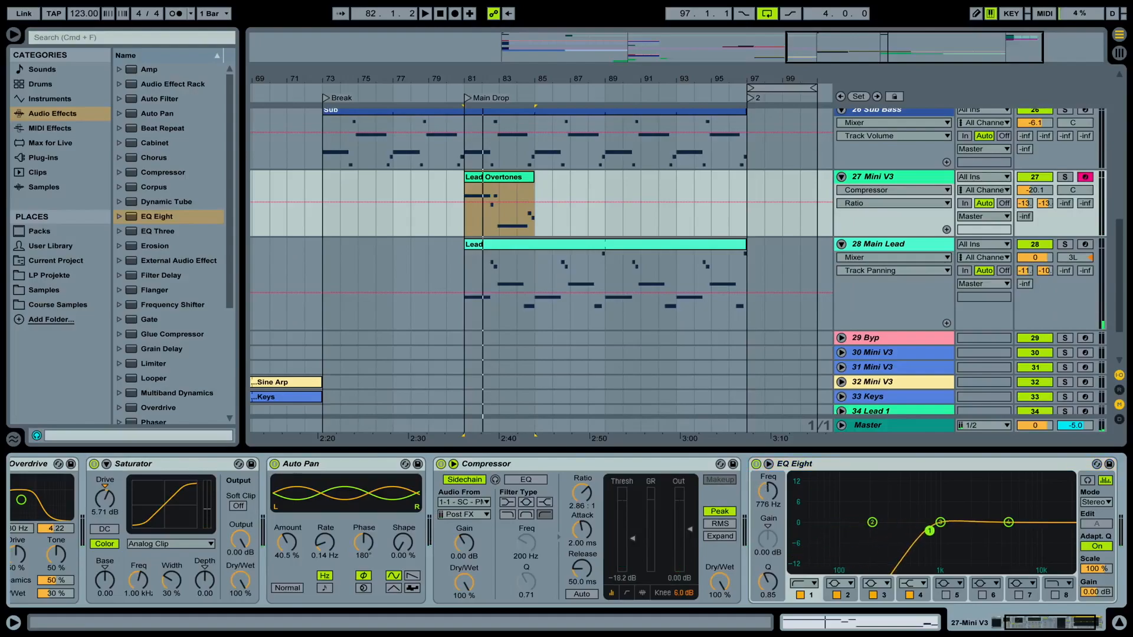
click(1065, 177)
key(space)
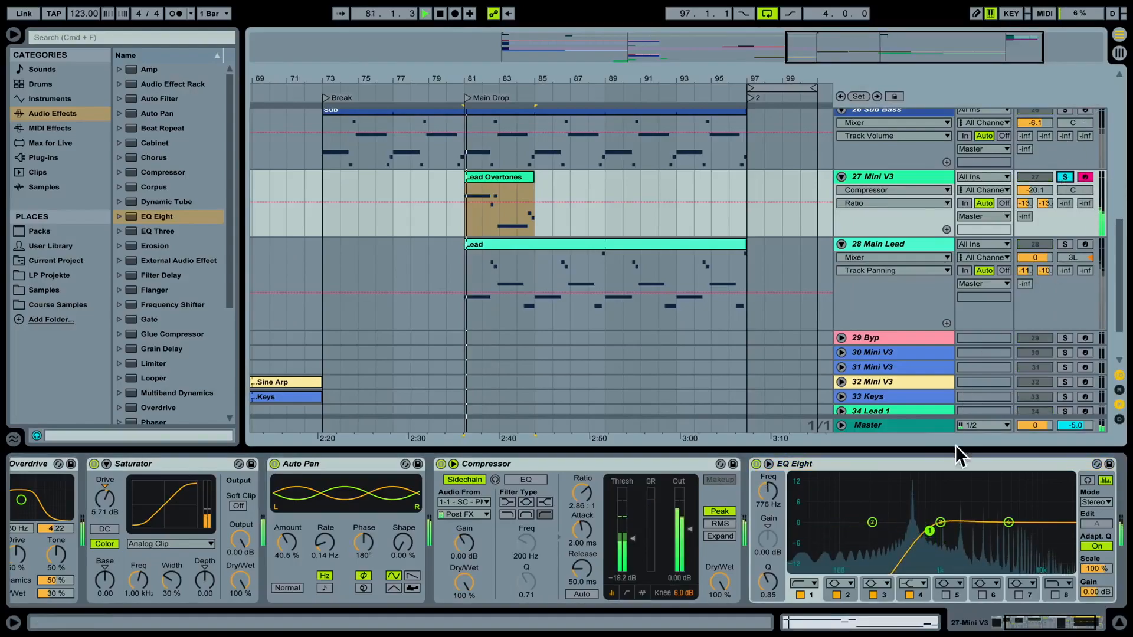
mouse_move(932, 537)
mouse_down()
mouse_move(902, 534)
mouse_move(918, 535)
mouse_up()
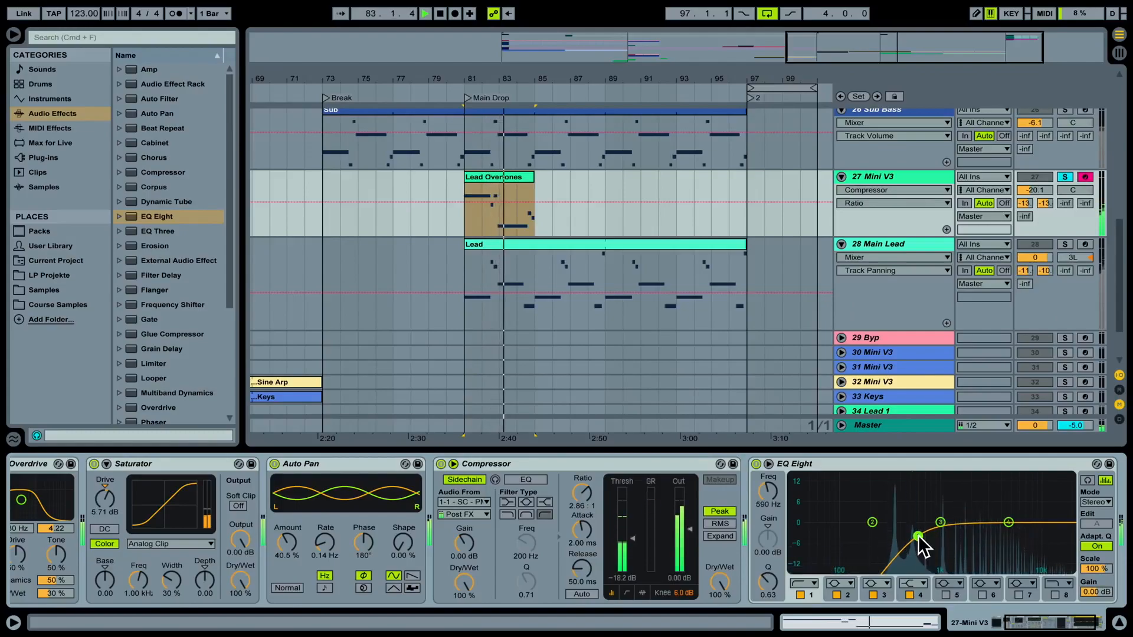
Step: Switch the EQ Eight to M/S mode and set the mid channel's low cut to about 1.29 kHz
click(1098, 502)
click(1096, 537)
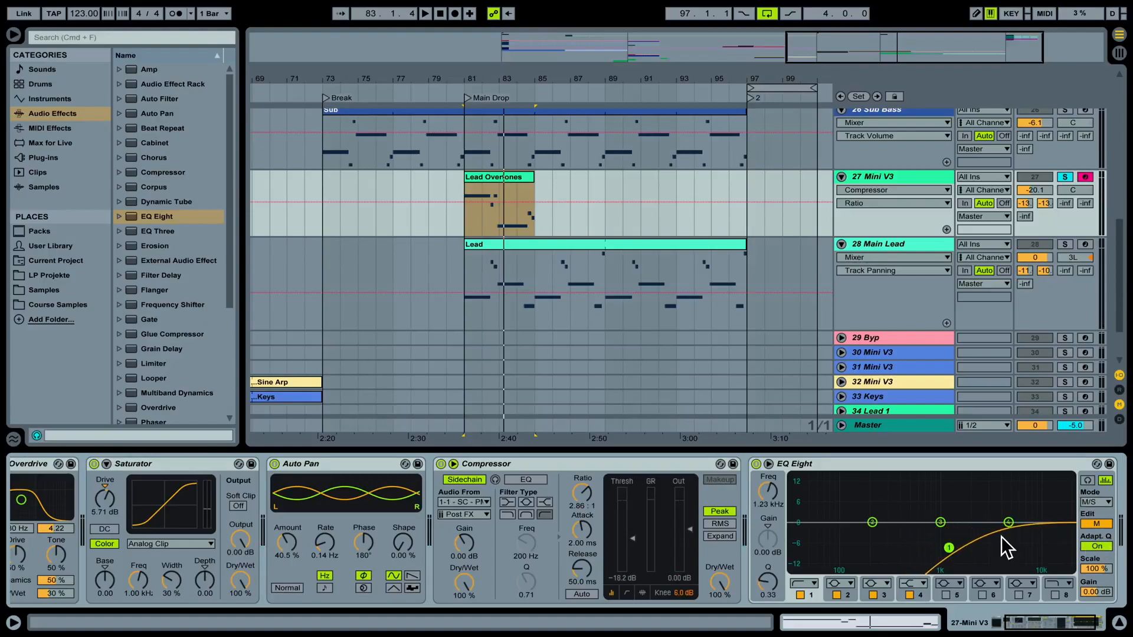
key(space)
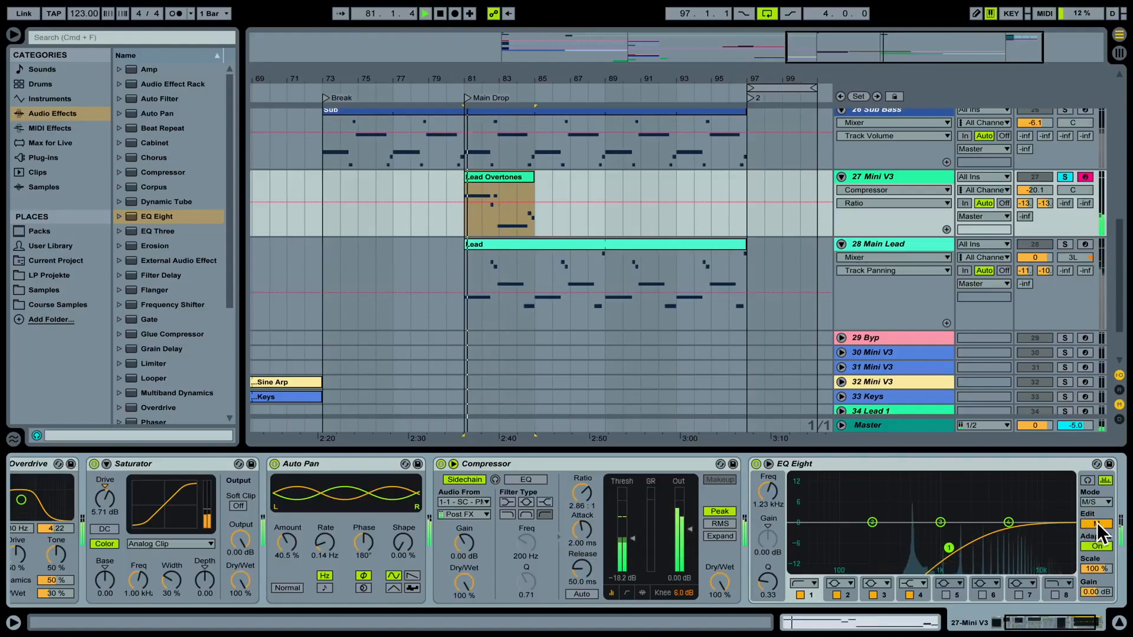
drag(948, 548, 951, 545)
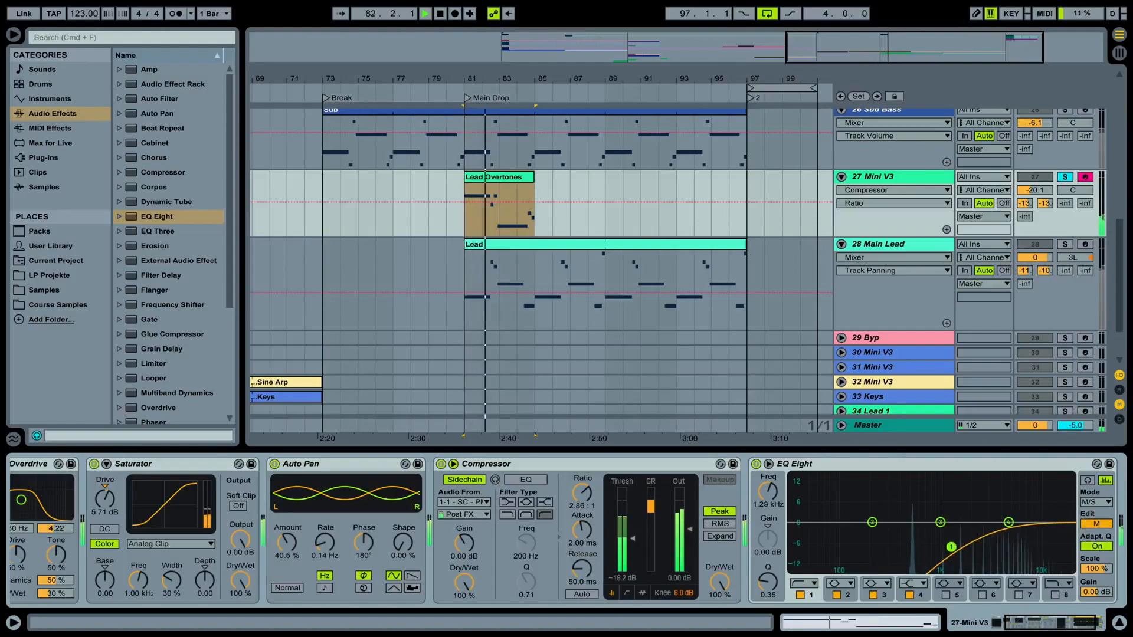
Step: Enable band 1 on the EQ Eight's side channel as a low cut at 360 Hz, listen and return to mid editing
click(1082, 525)
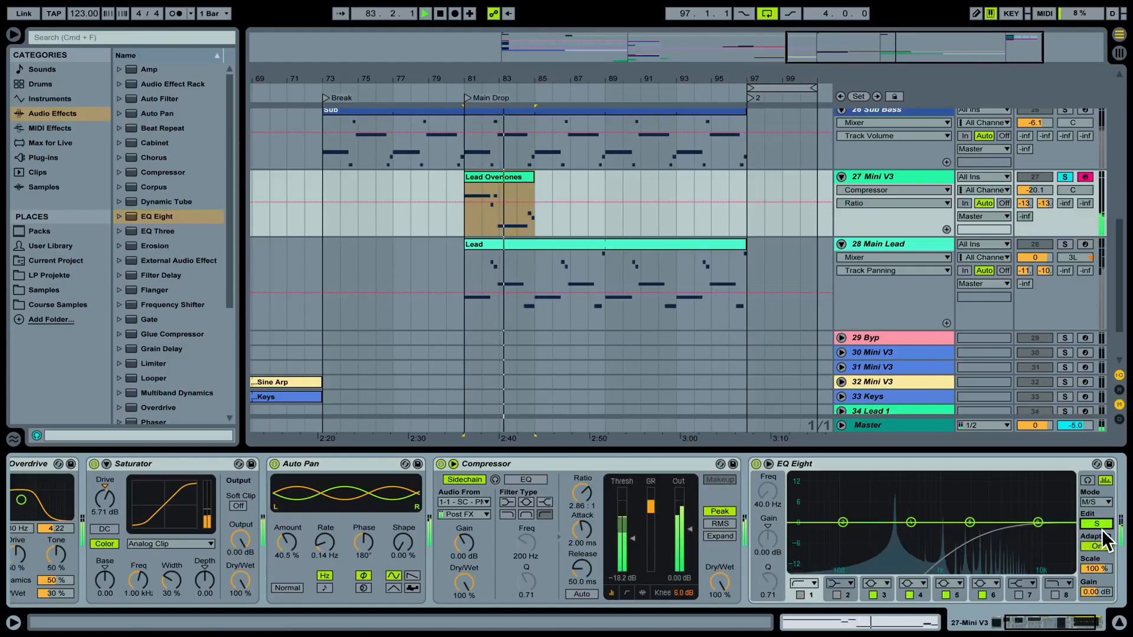
click(801, 594)
drag(802, 528, 895, 544)
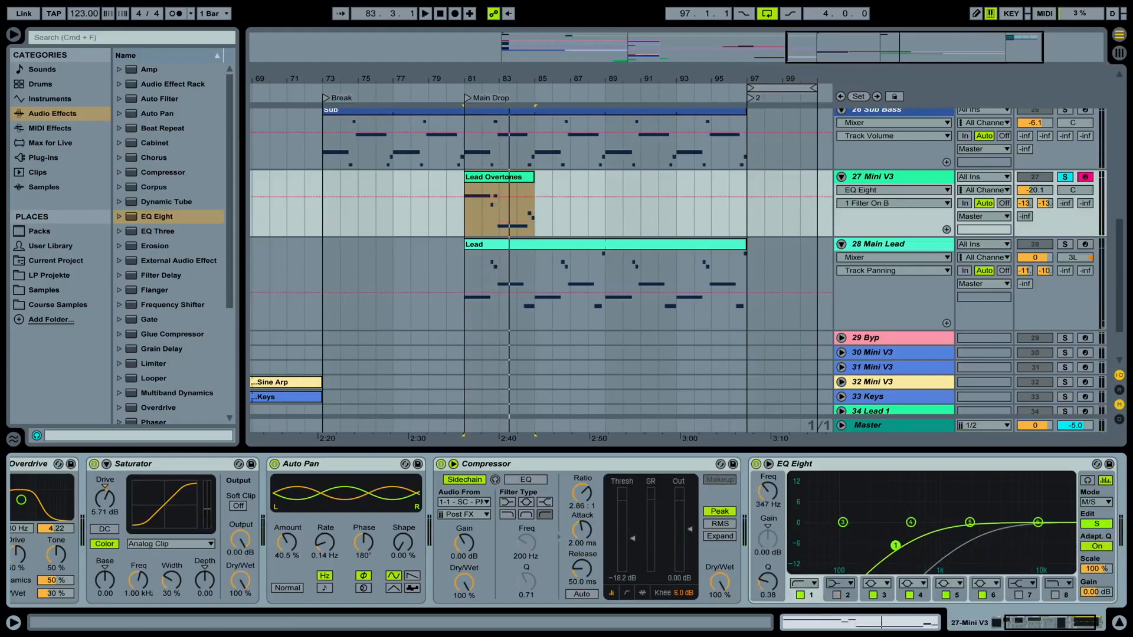
key(space)
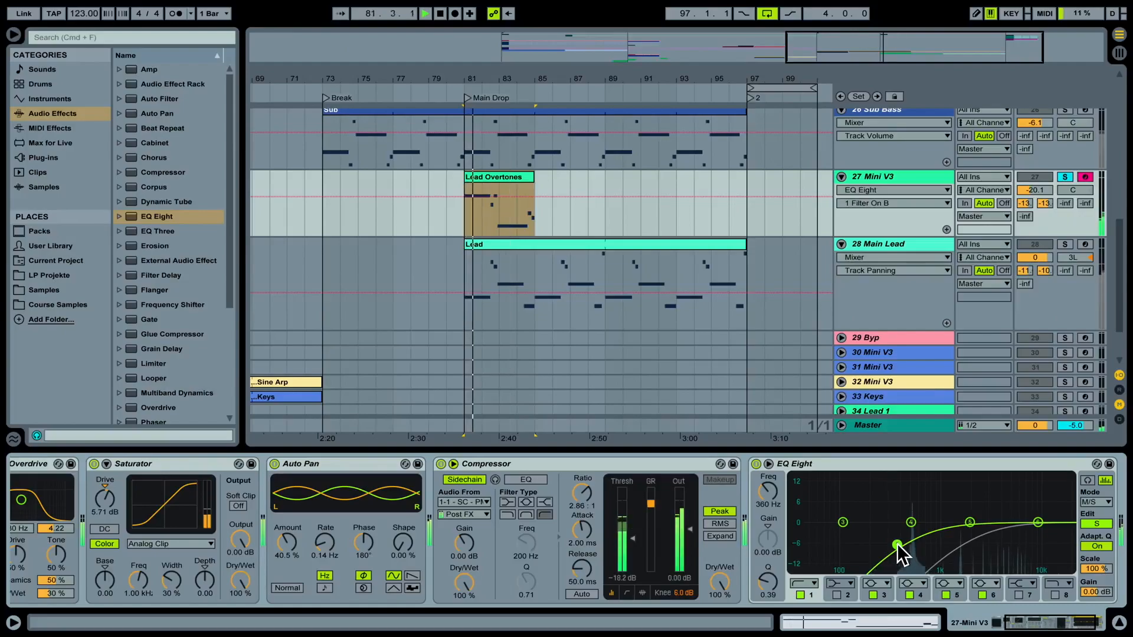
click(1091, 520)
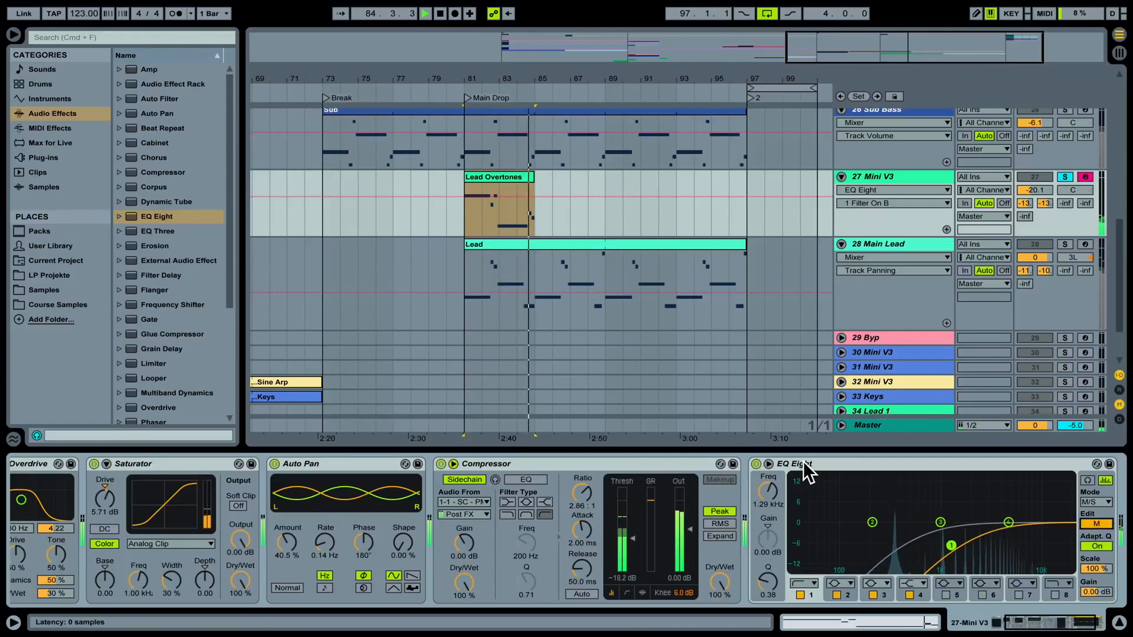
key(space)
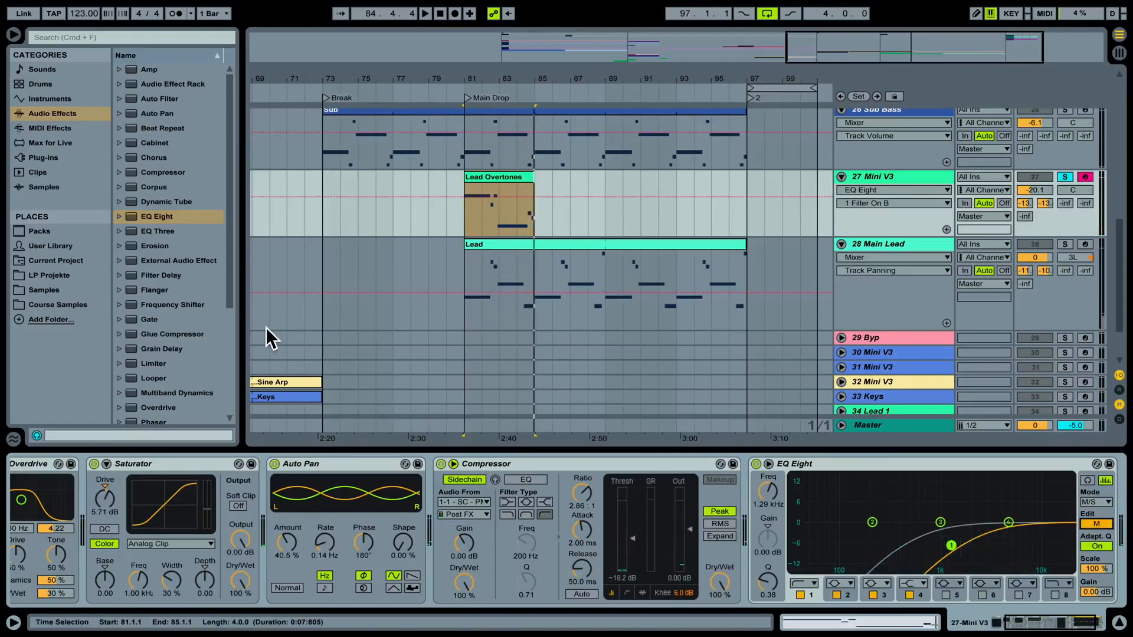
Step: Compare the EQ Eight's side and mid curves and insert a Reverb between the Compressor and the EQ Eight
scroll(174, 333, down, 3)
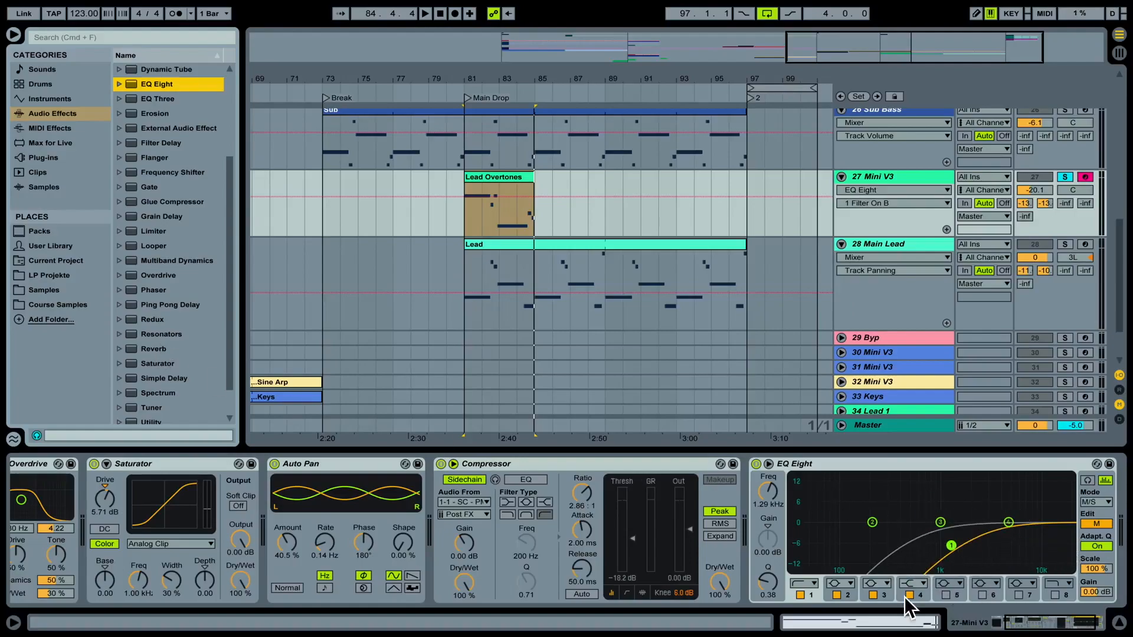
click(1085, 524)
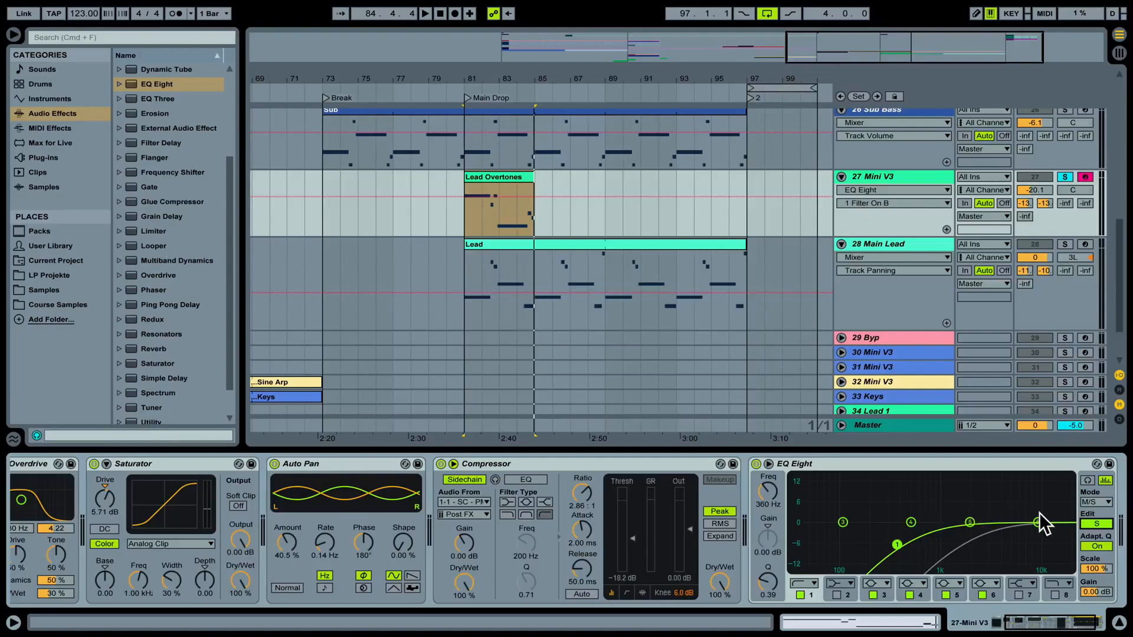
click(1089, 523)
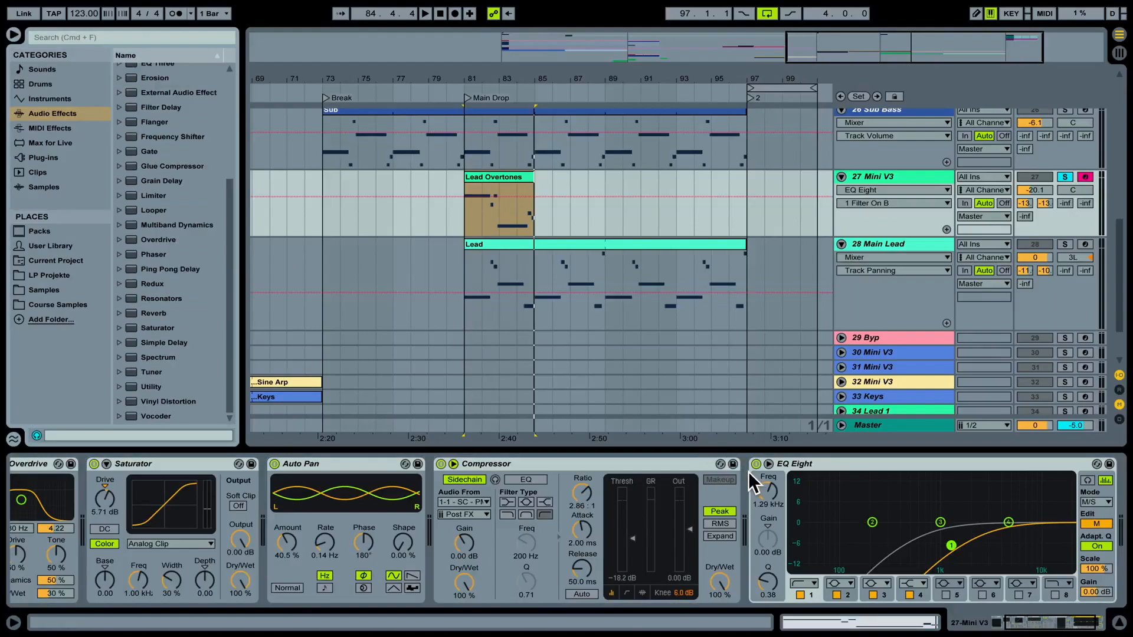
drag(153, 313, 758, 501)
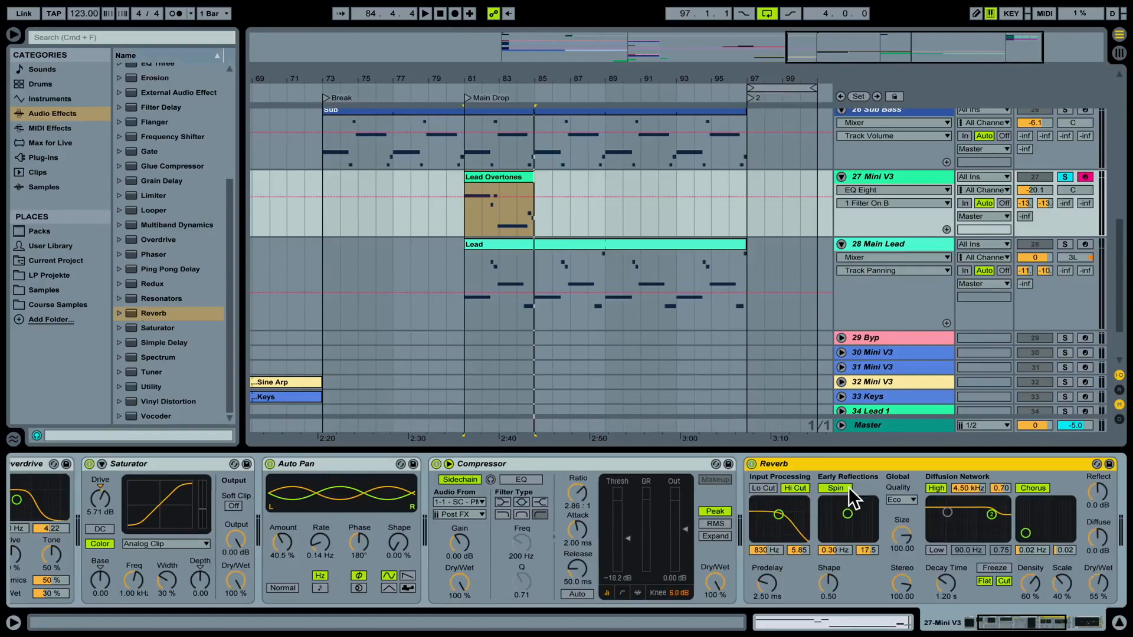
drag(1050, 614, 1055, 620)
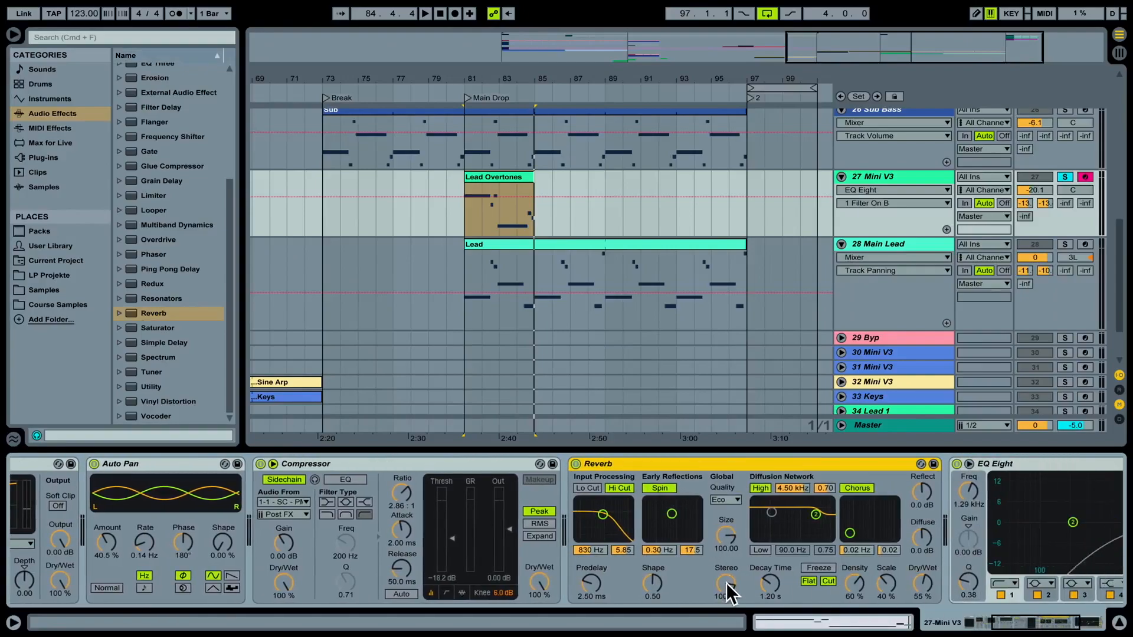
Step: Set the Reverb's Decay Time to 2.52 s and its Quality to High, and listen to it
drag(774, 584, 774, 561)
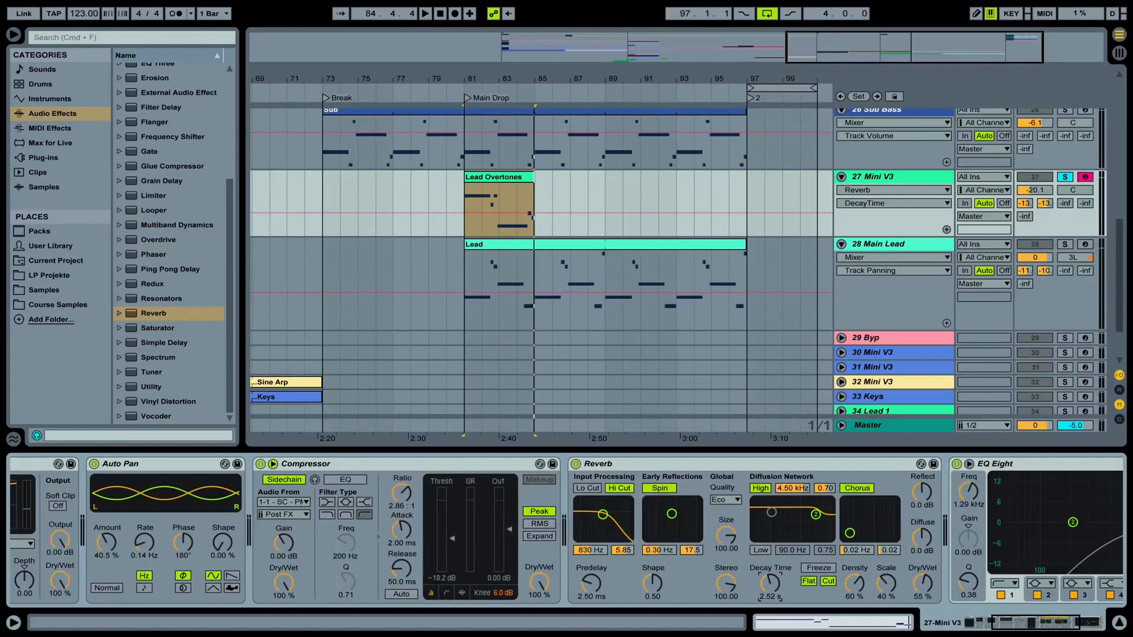
click(726, 501)
click(721, 534)
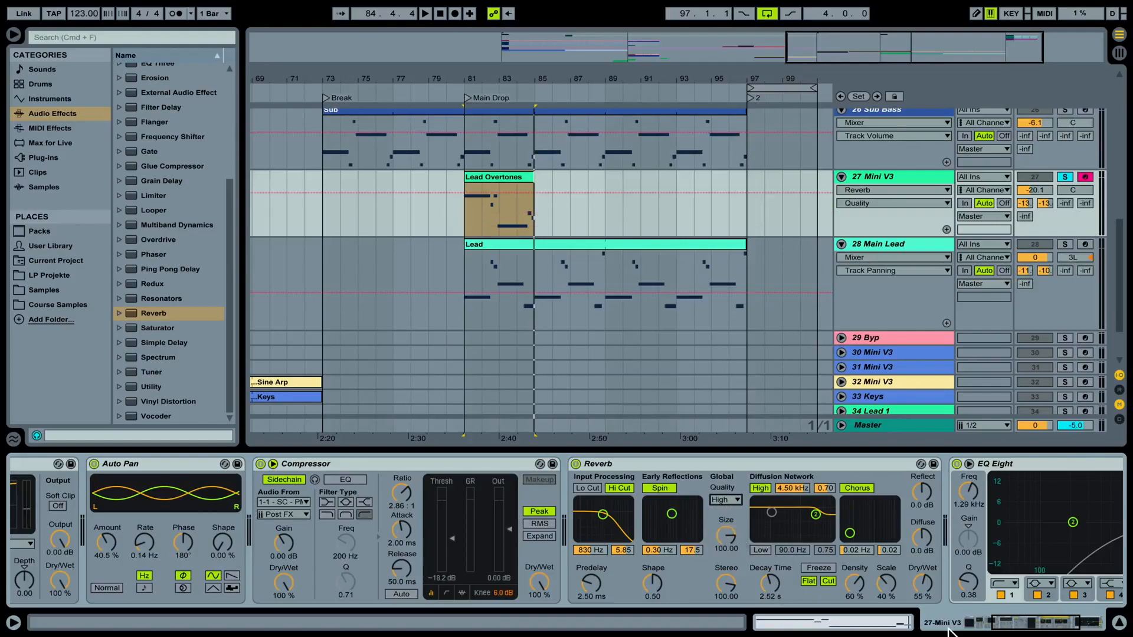
key(space)
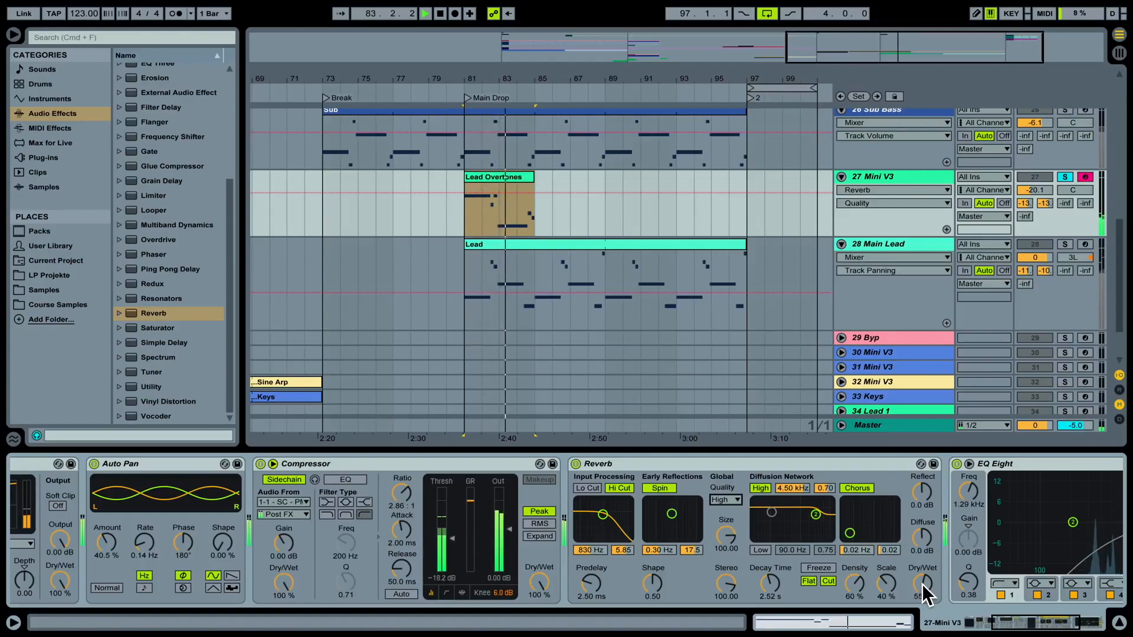
key(space)
Step: Lengthen the Reverb's Decay Time to 3.02 s and set its Dry/Wet to 33 % during playback
drag(771, 577, 772, 576)
key(space)
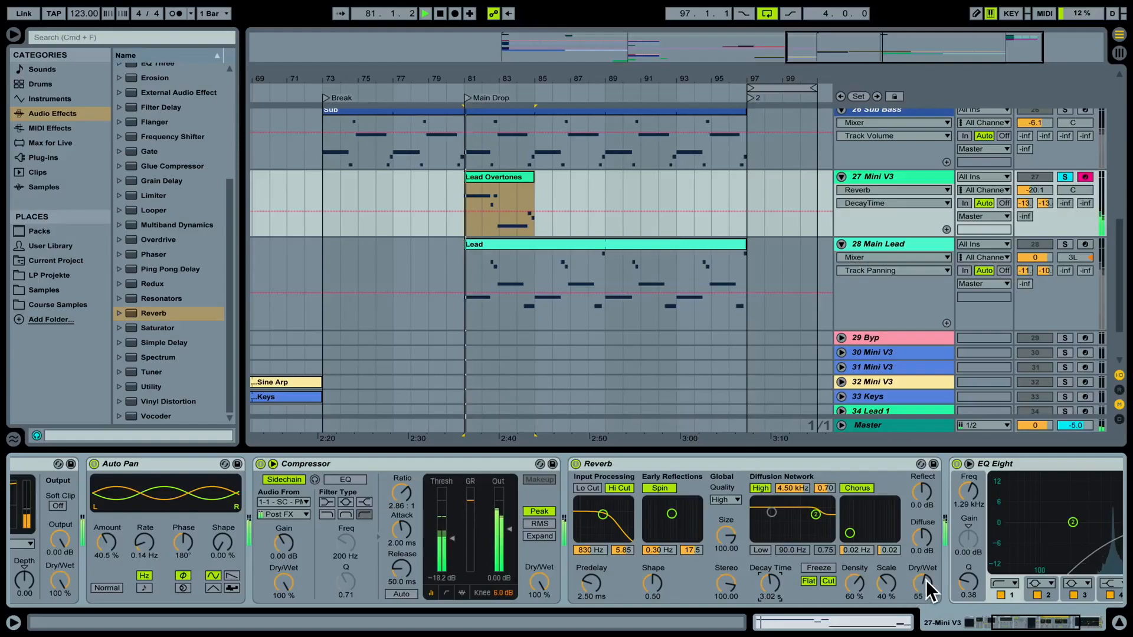
drag(926, 579, 926, 593)
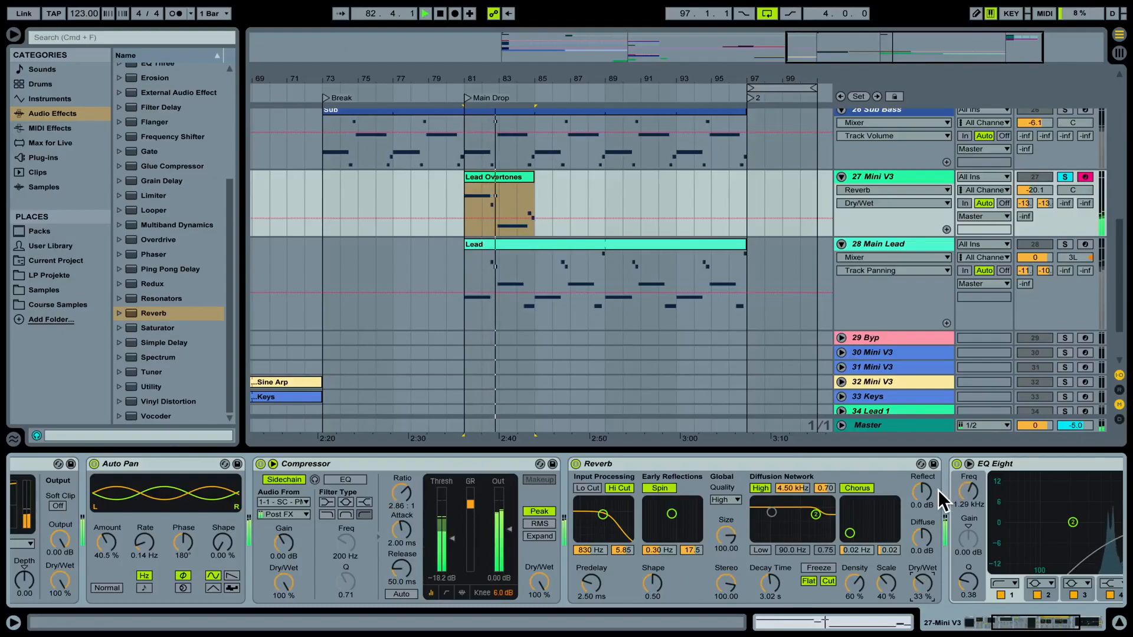
Step: Raise the Reverb's Diffuse level to 3.0 dB and listen to the change
drag(923, 537, 923, 524)
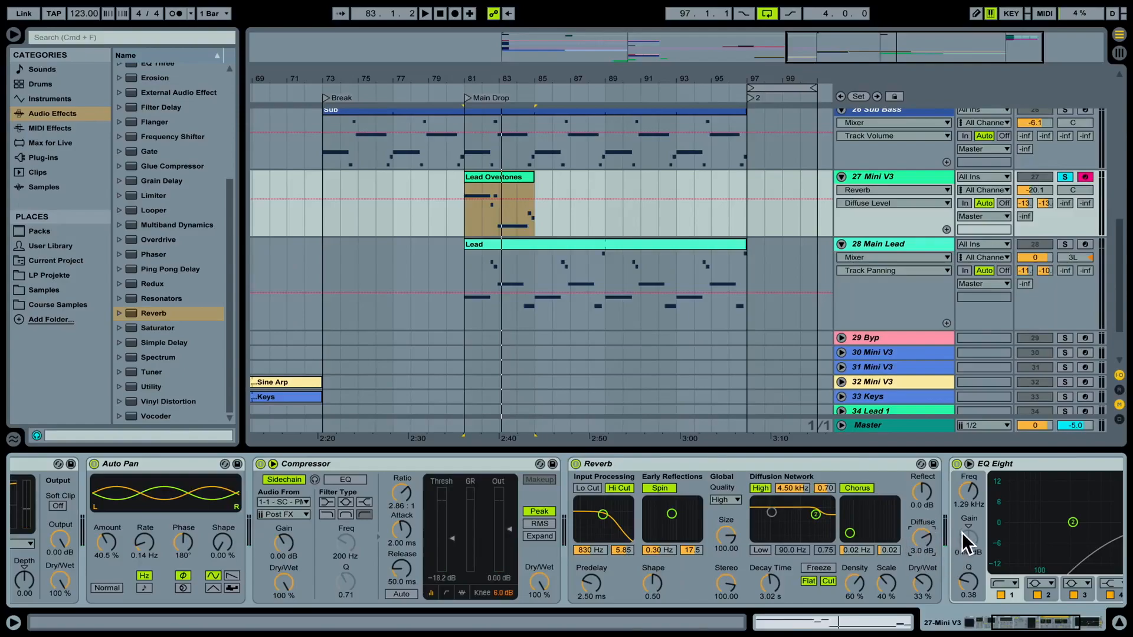
key(space)
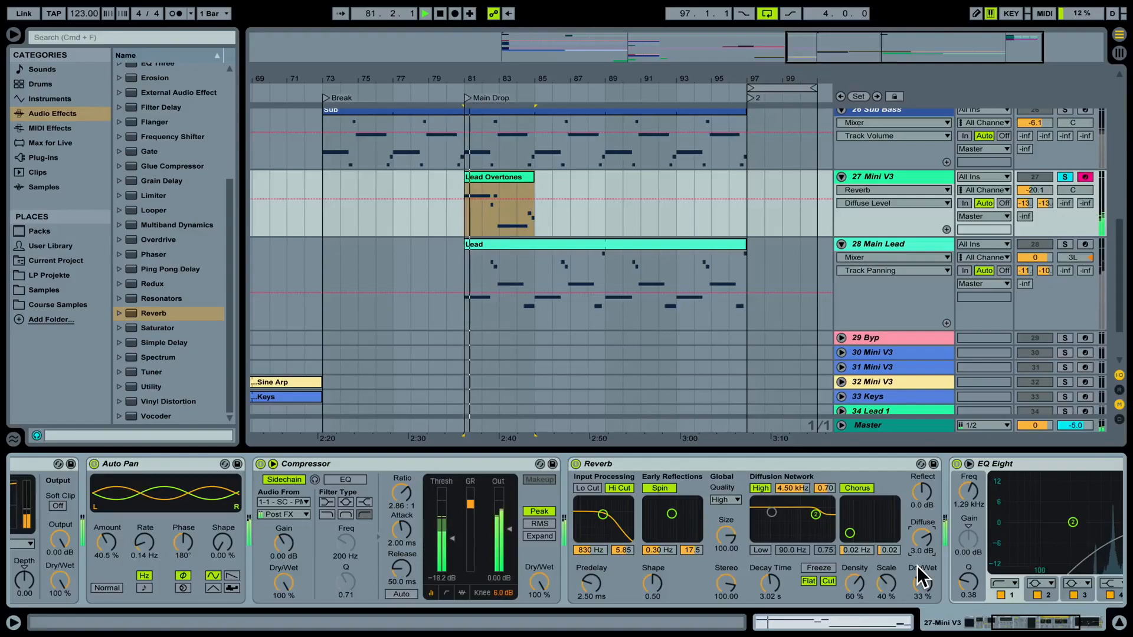
key(space)
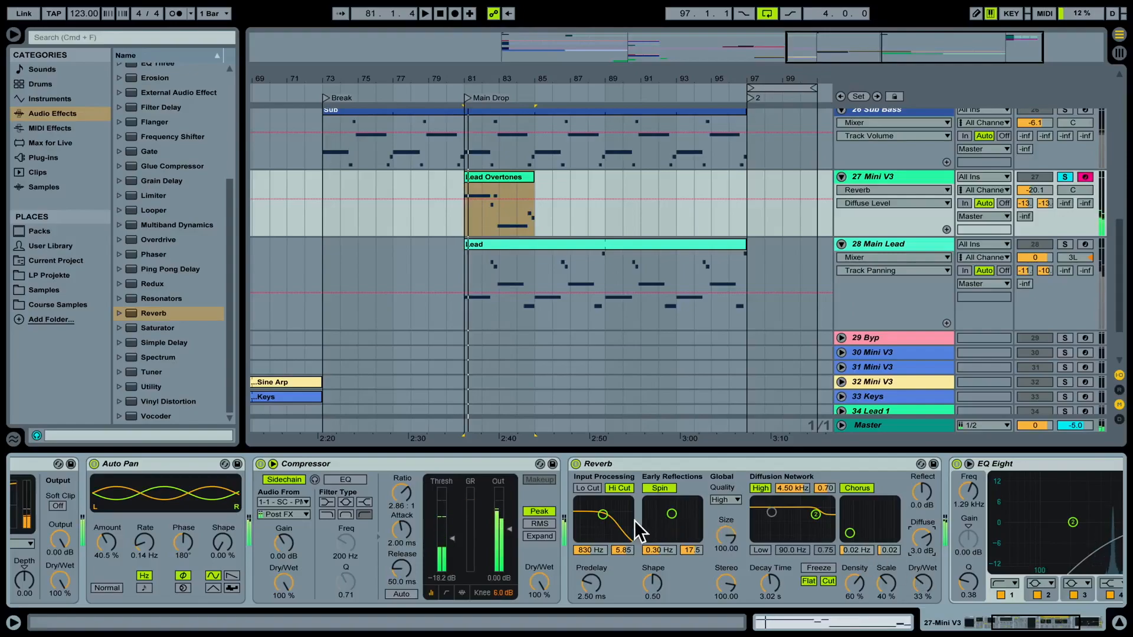
Step: Set the Reverb's input high cut to 4.72 kHz with a width of 6.17 and play it back
drag(608, 523, 625, 530)
key(space)
key(space)
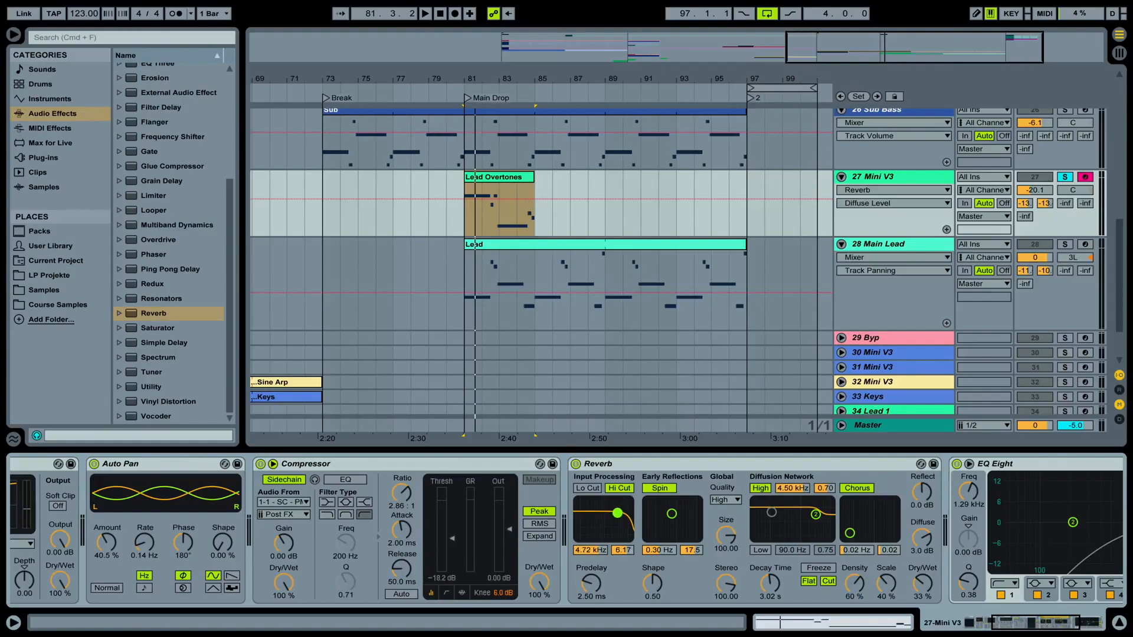
key(space)
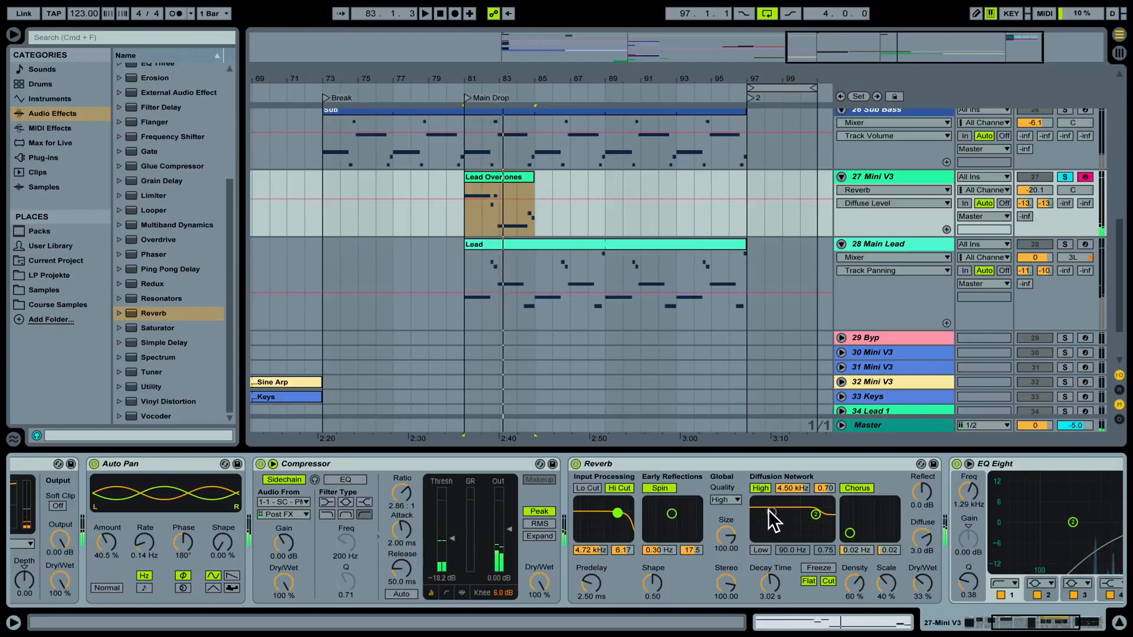
Step: Enable the low shelf in the Reverb's Diffusion Network, set it to 244 Hz and 0.35, and listen
click(762, 550)
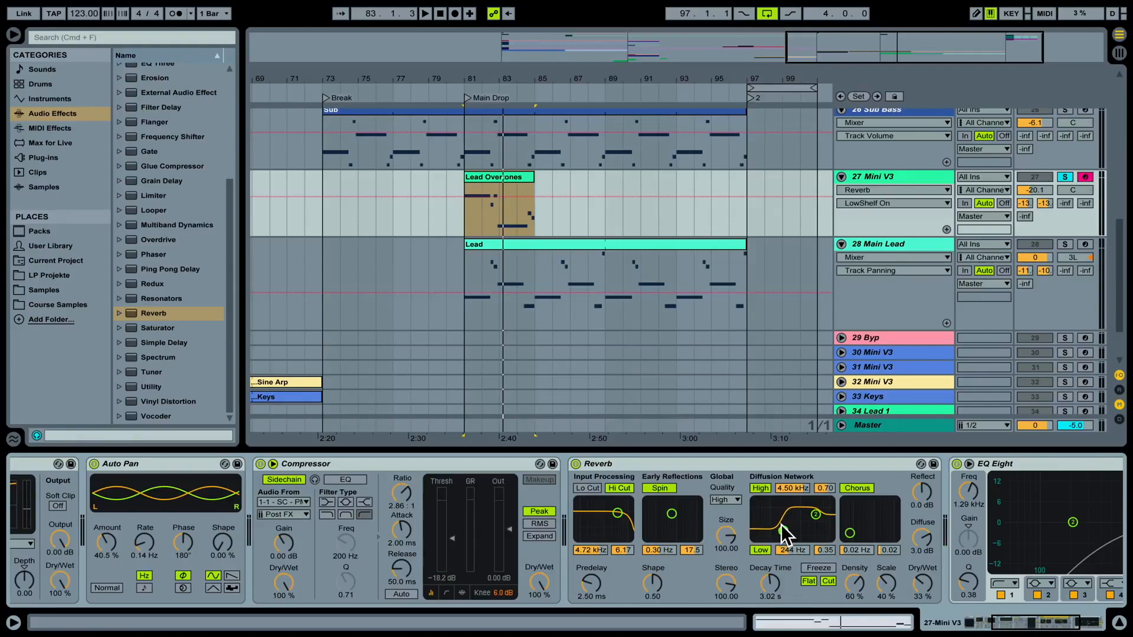
key(space)
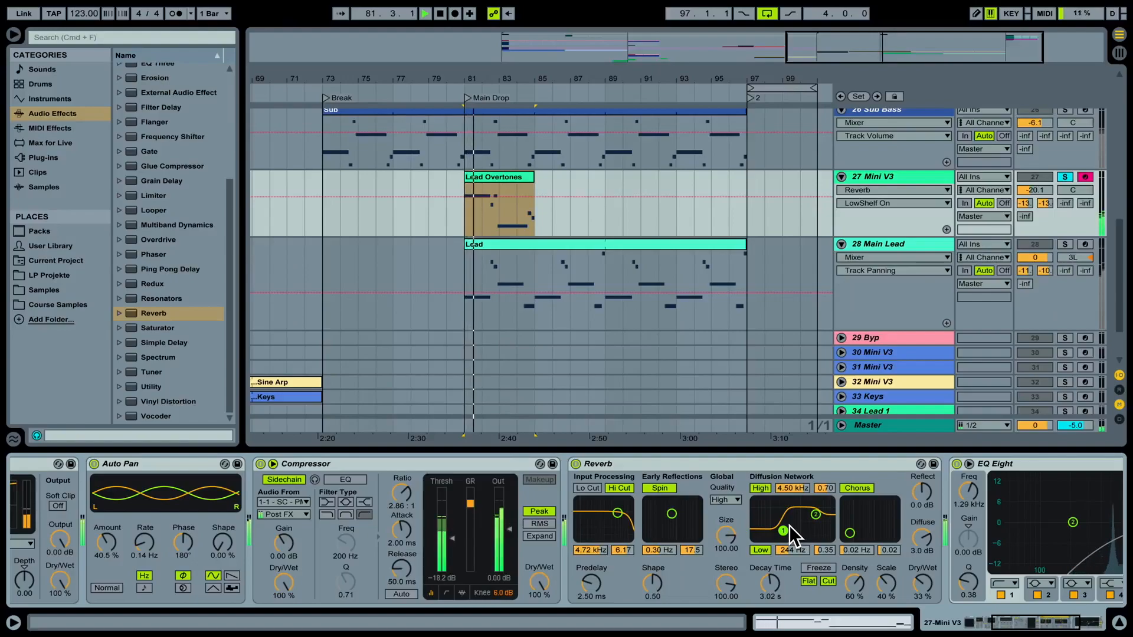
key(space)
key(space)
key(space)
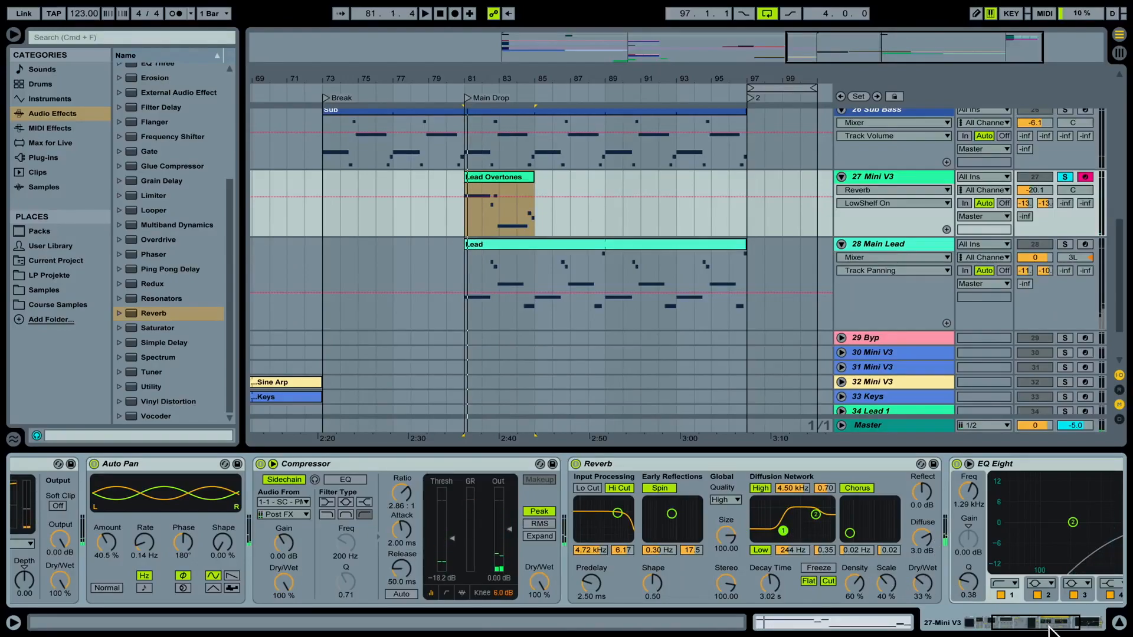
Step: Add an Auto Filter after the EQ Eight on the Mini V3 track and set its circuit type to PRD
drag(1030, 623, 1064, 621)
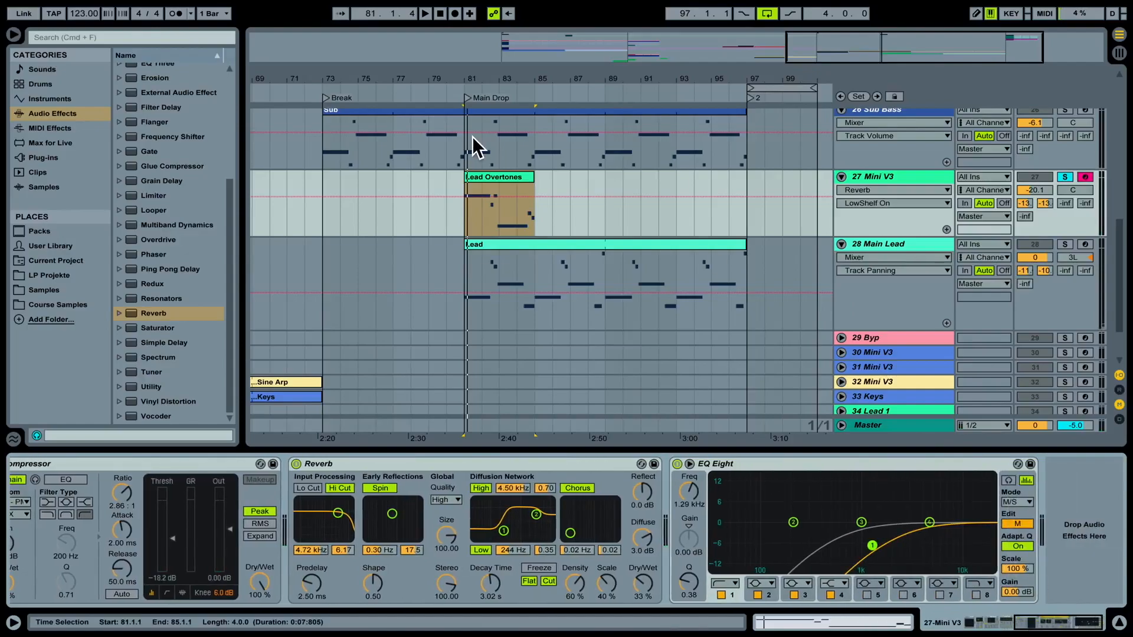
scroll(192, 158, up, 5)
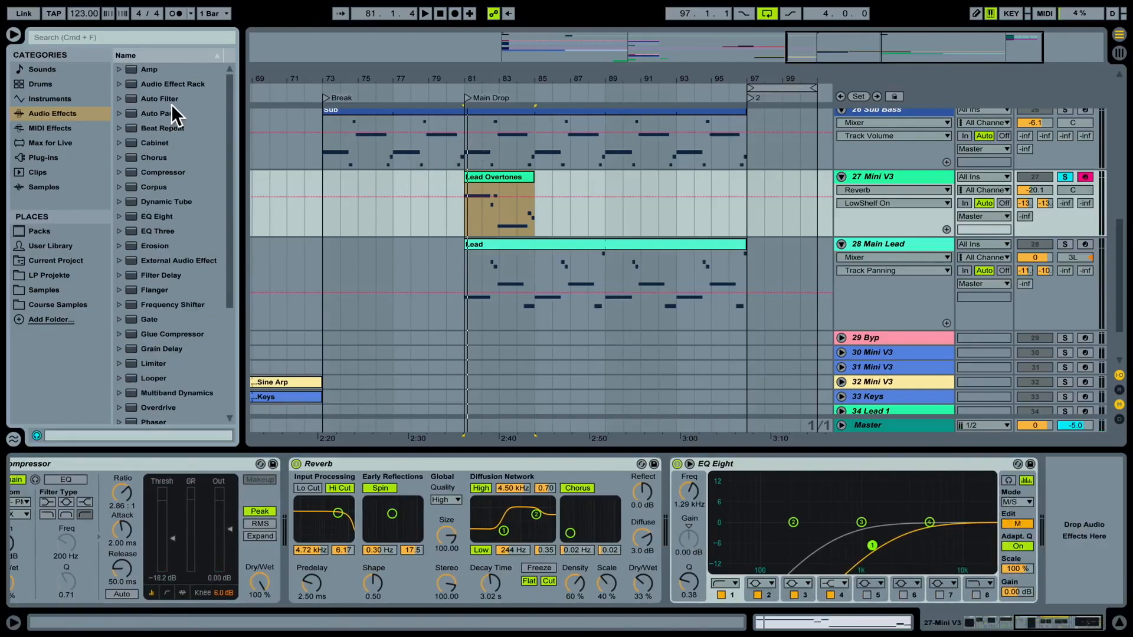
drag(148, 100, 1072, 508)
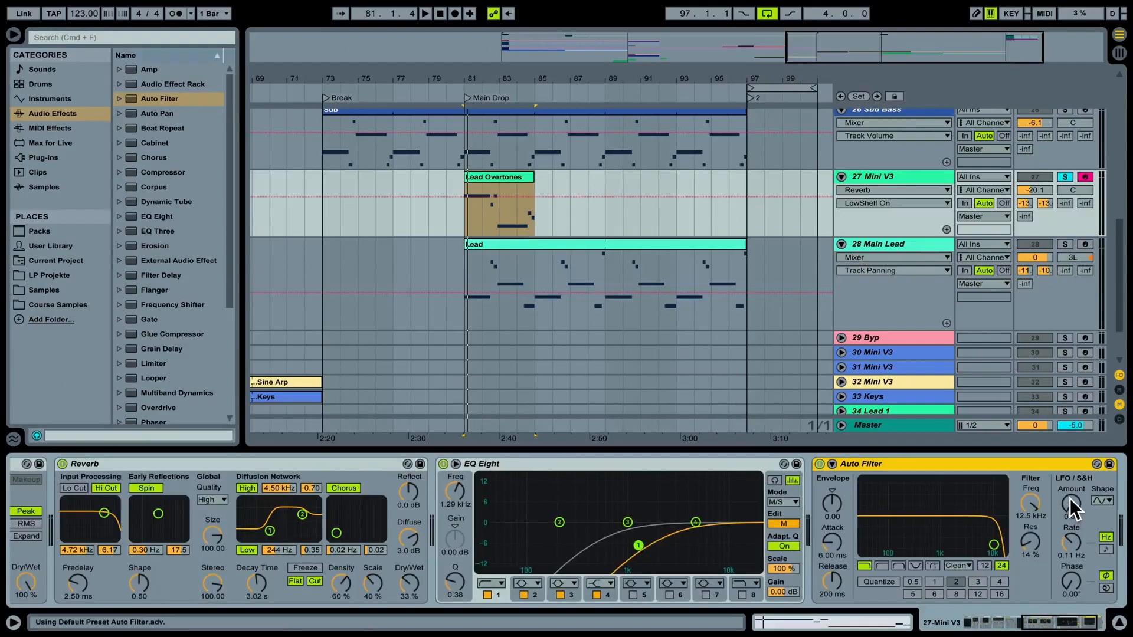
click(961, 566)
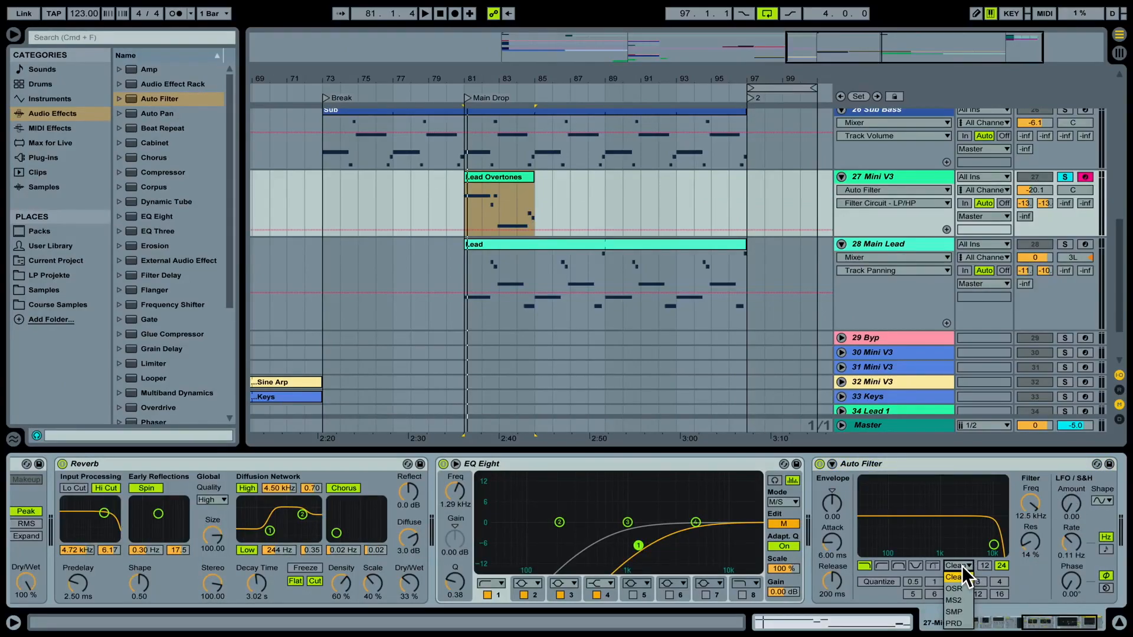
click(961, 624)
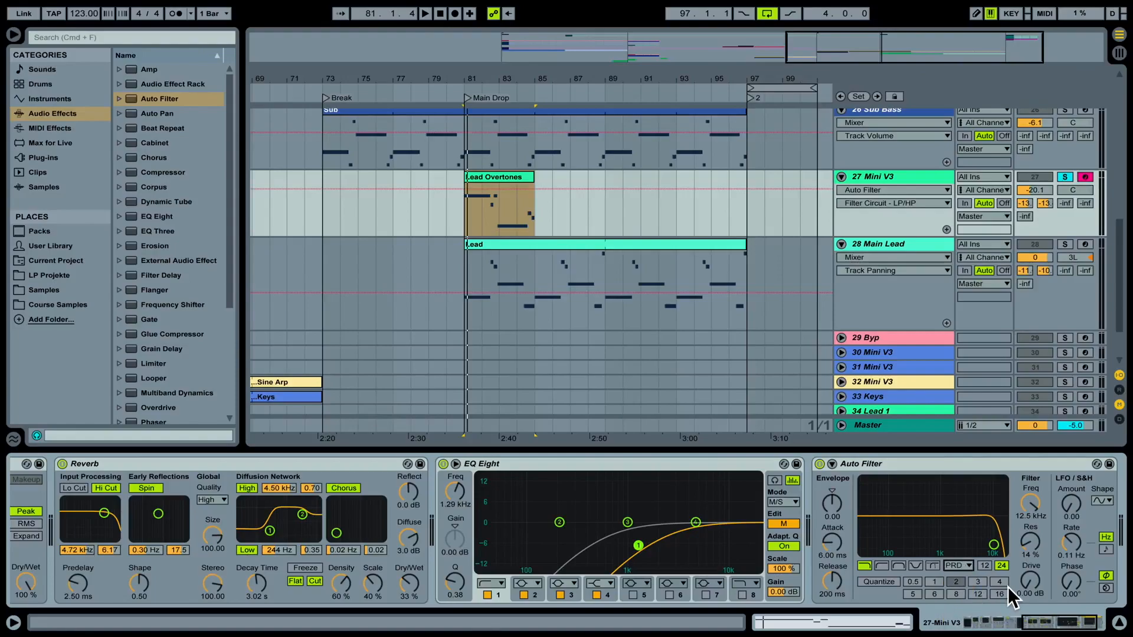
Step: Raise the Auto Filter's Drive to 4.95 dB and listen to the lead overtones
mouse_move(1032, 584)
mouse_down()
mouse_move(1032, 541)
mouse_move(1033, 564)
mouse_up()
key(space)
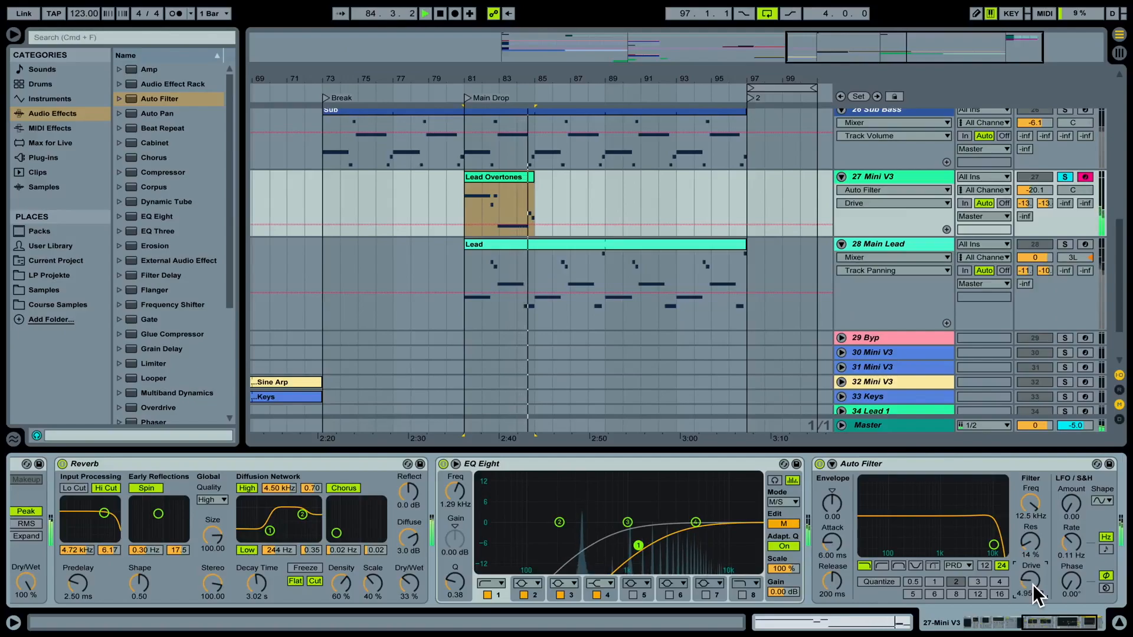
key(space)
Step: Lower the Auto Filter's cutoff frequency to 1.43 kHz during playback
key(space)
drag(1036, 512, 1035, 537)
key(space)
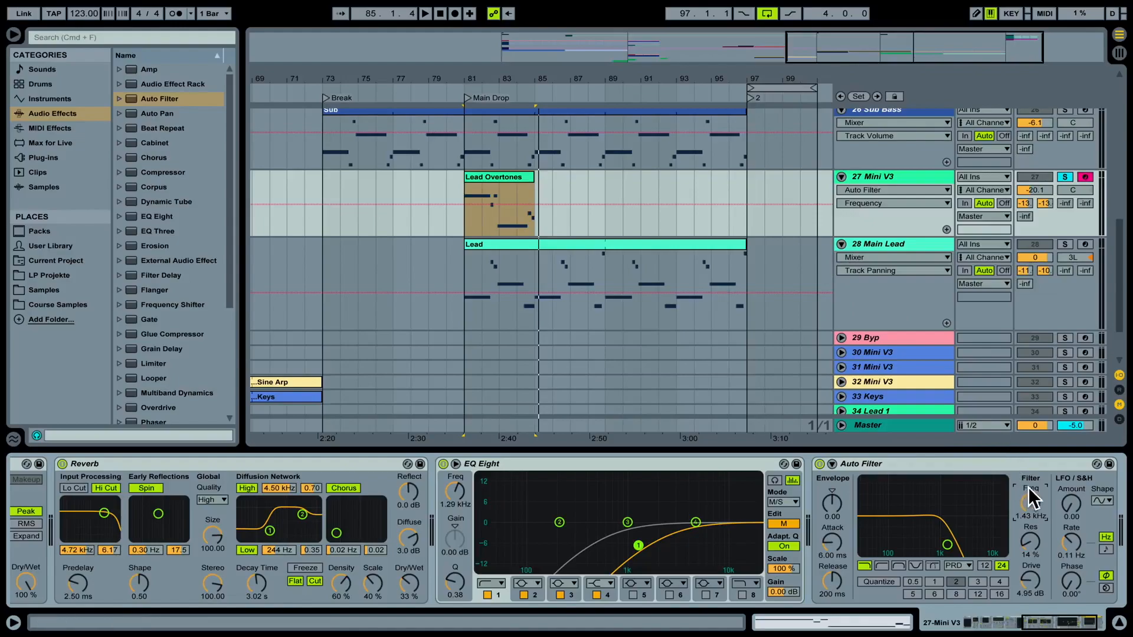
Step: Enlarge the Mini V3 track lane around the Lead Overtones clip and play the start of the Main Drop
drag(481, 83, 510, 98)
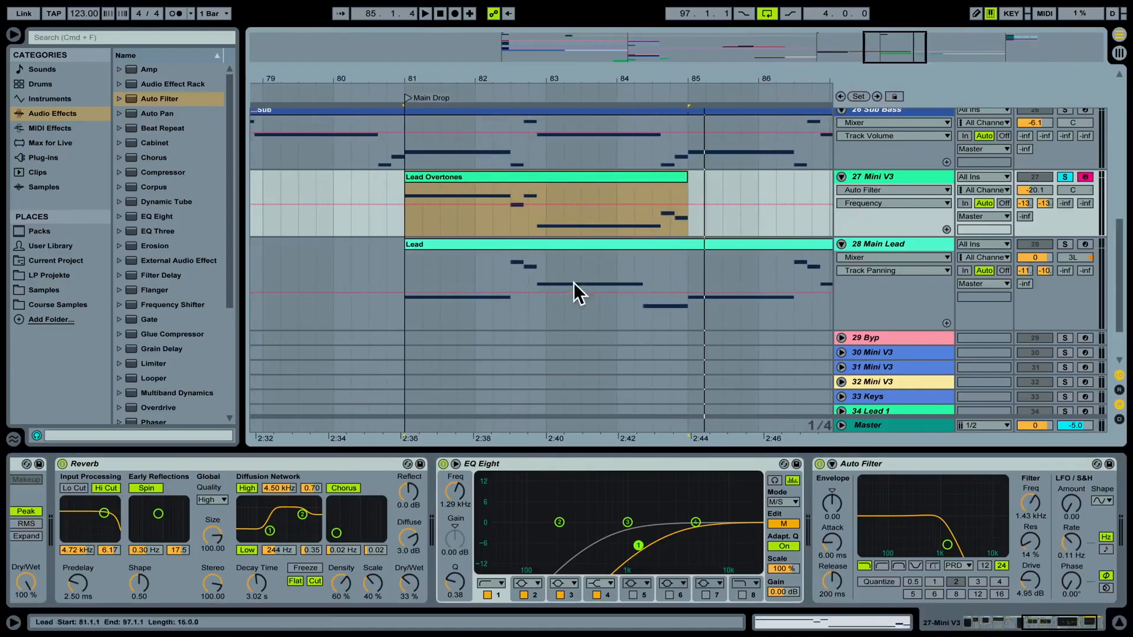
drag(408, 221, 511, 215)
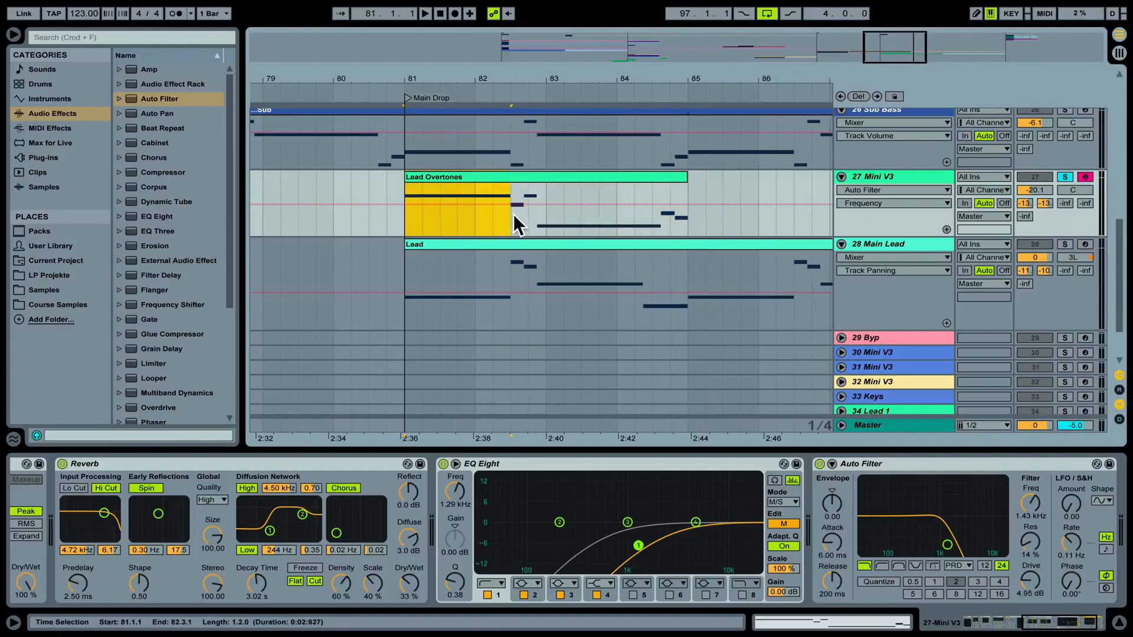
drag(866, 234, 873, 329)
click(416, 279)
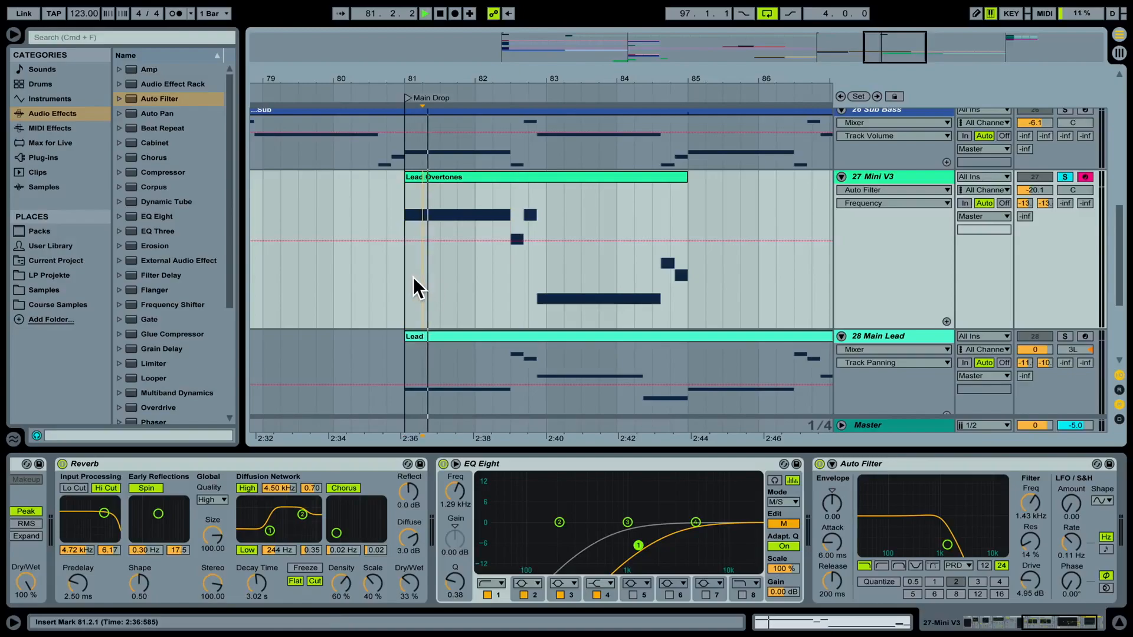
key(space)
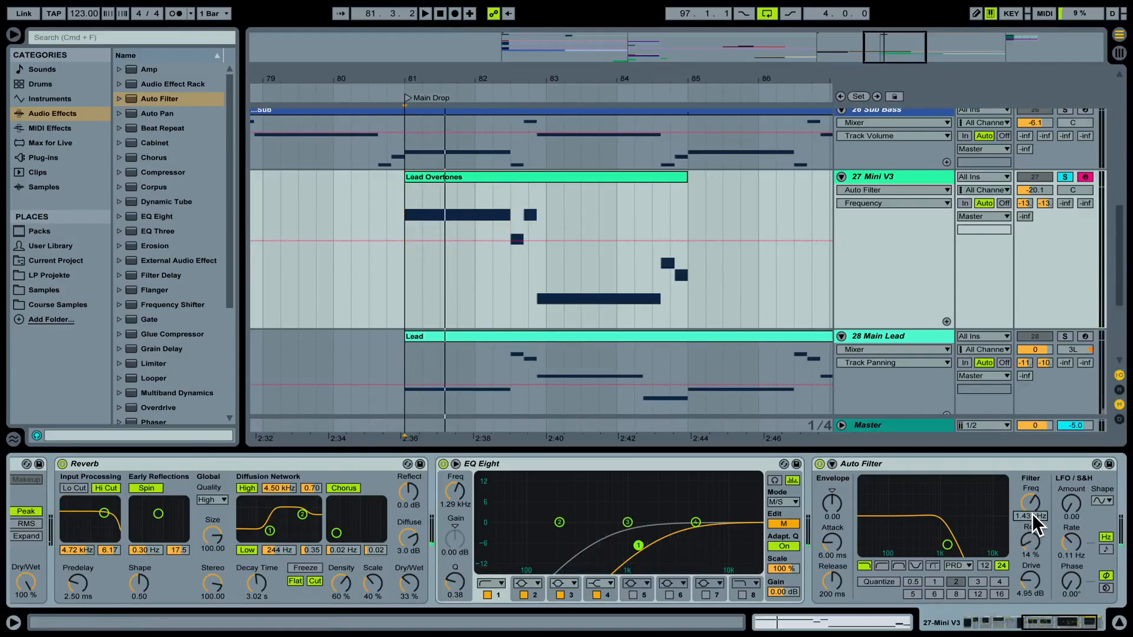
Step: Automate the Auto Filter frequency to rise from just before bar 81 to a peak near bar 82 and fall again after it
click(1032, 509)
drag(435, 240, 443, 206)
key(space)
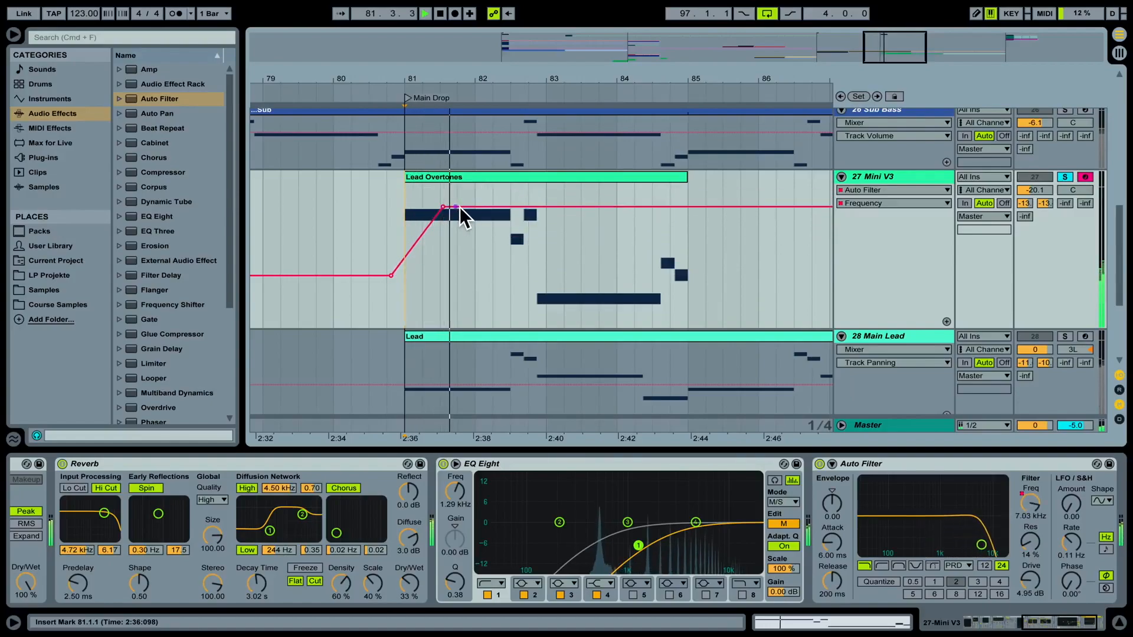
drag(468, 207, 477, 245)
drag(444, 207, 477, 194)
drag(477, 244, 517, 254)
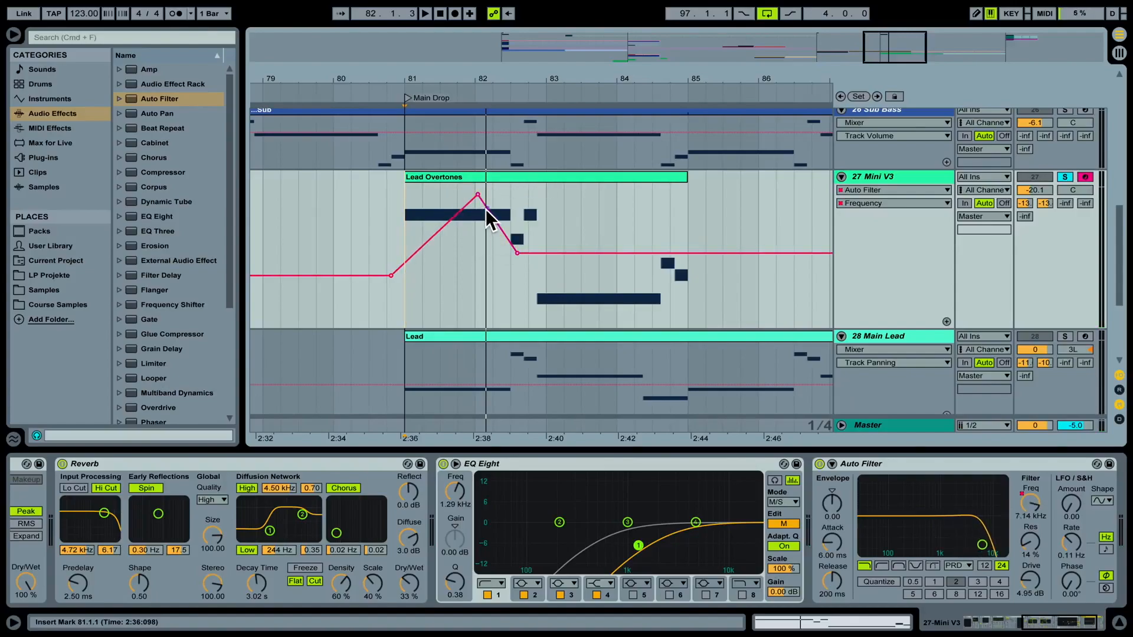
Step: Shift the filter peak slightly past bar 82, add a smaller second peak before bar 83, and play it back
drag(481, 195, 495, 195)
drag(518, 252, 551, 252)
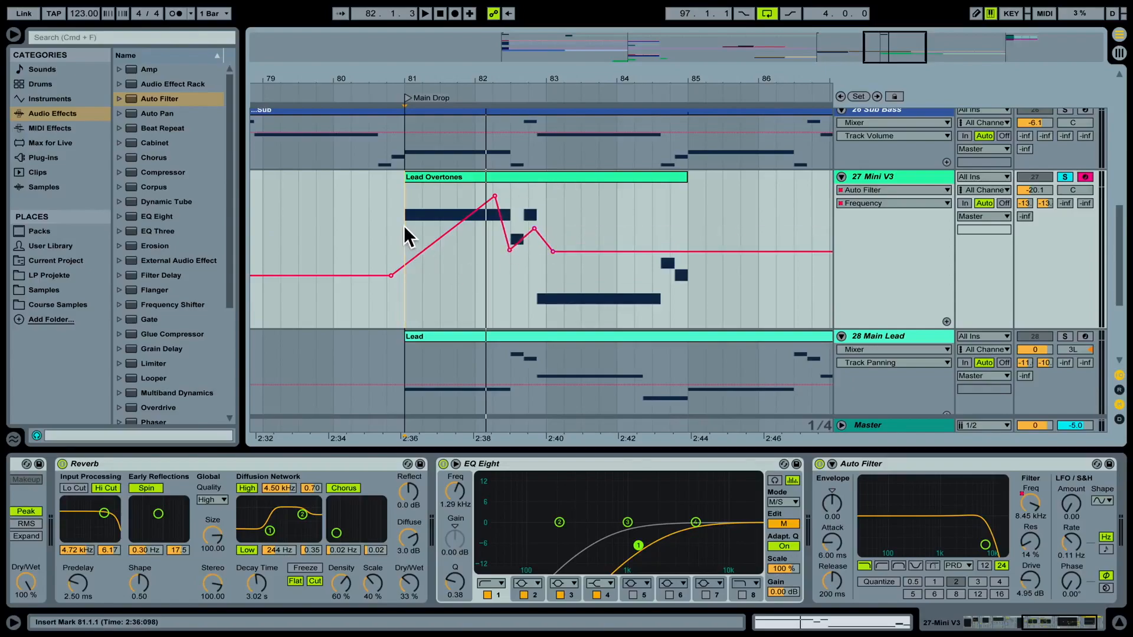
click(389, 218)
key(space)
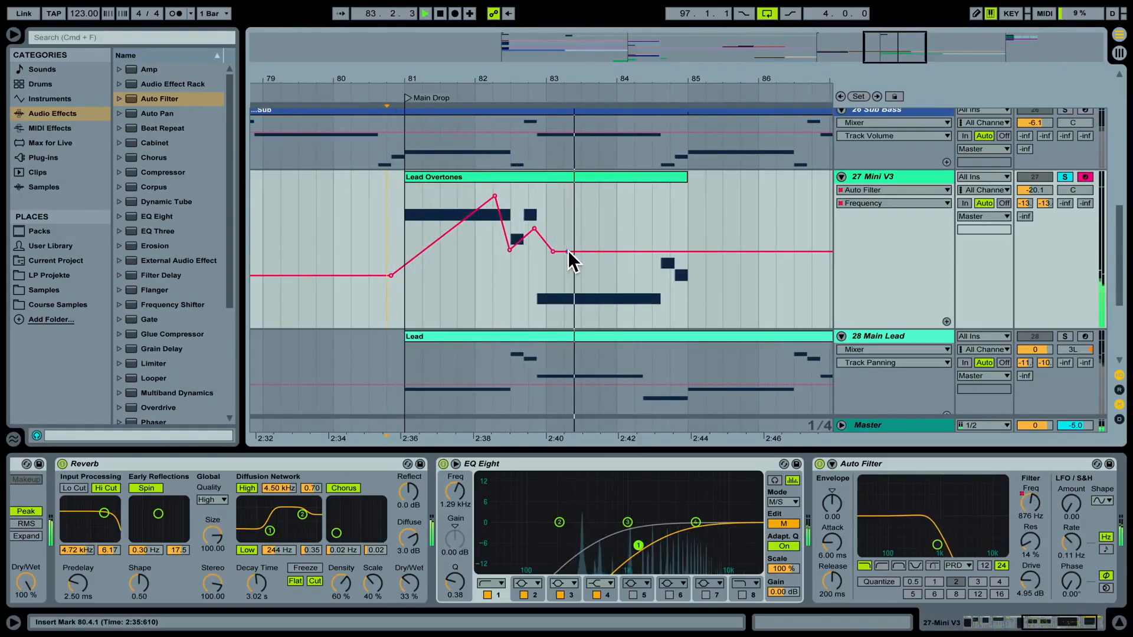
Step: Extend the filter frequency automation with a dip before bar 84 and a rise towards bar 85, and listen to the phrase
drag(534, 229, 682, 219)
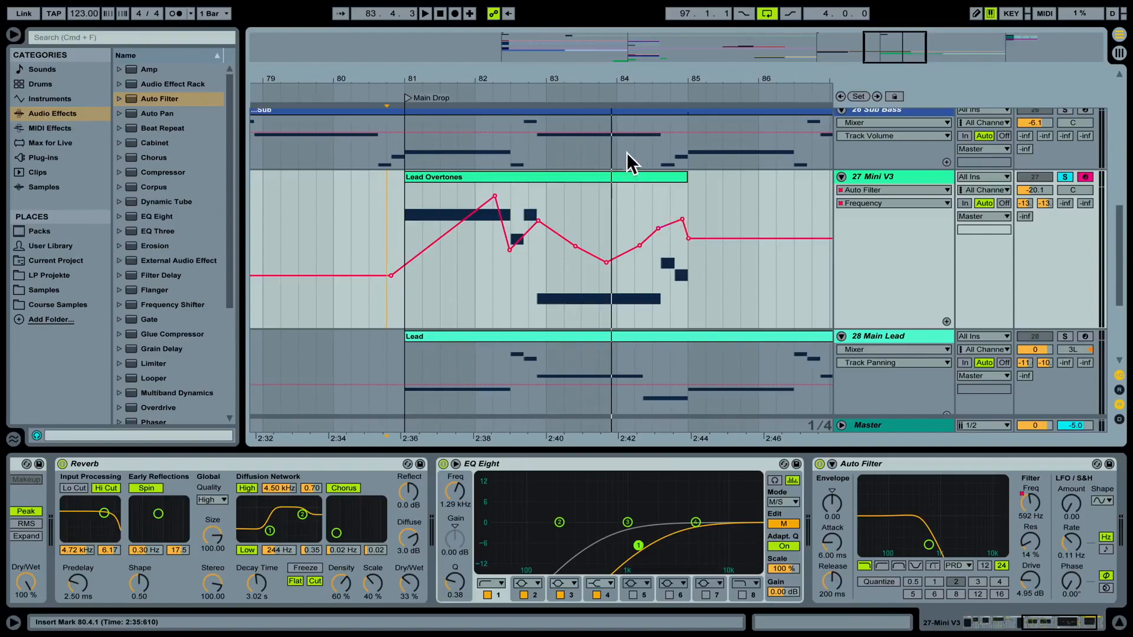
drag(610, 73, 425, 78)
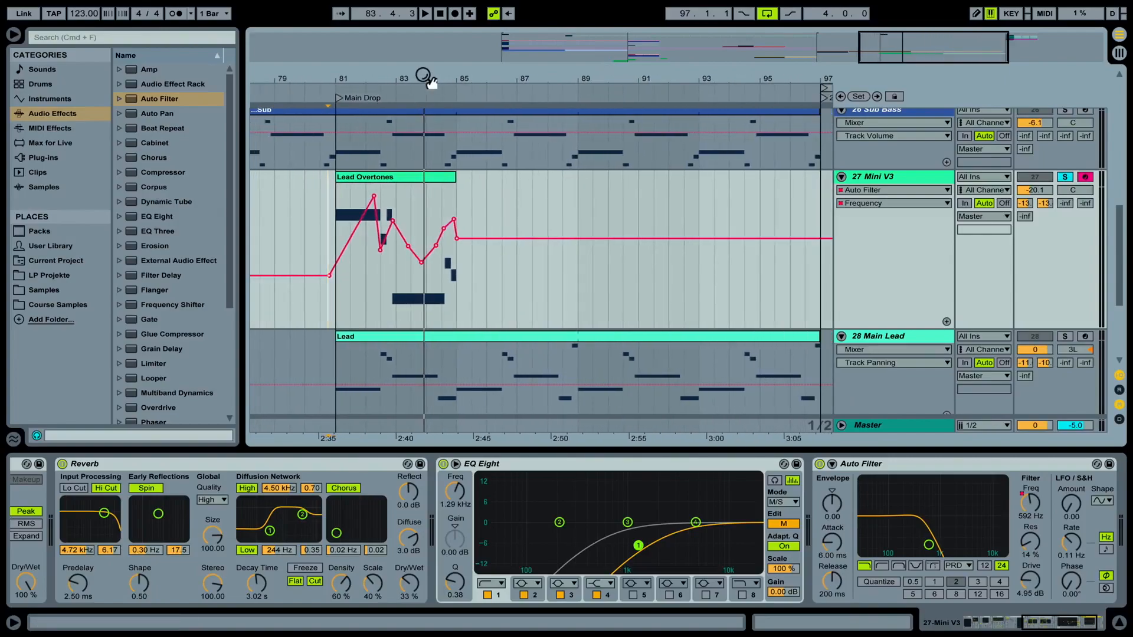
key(space)
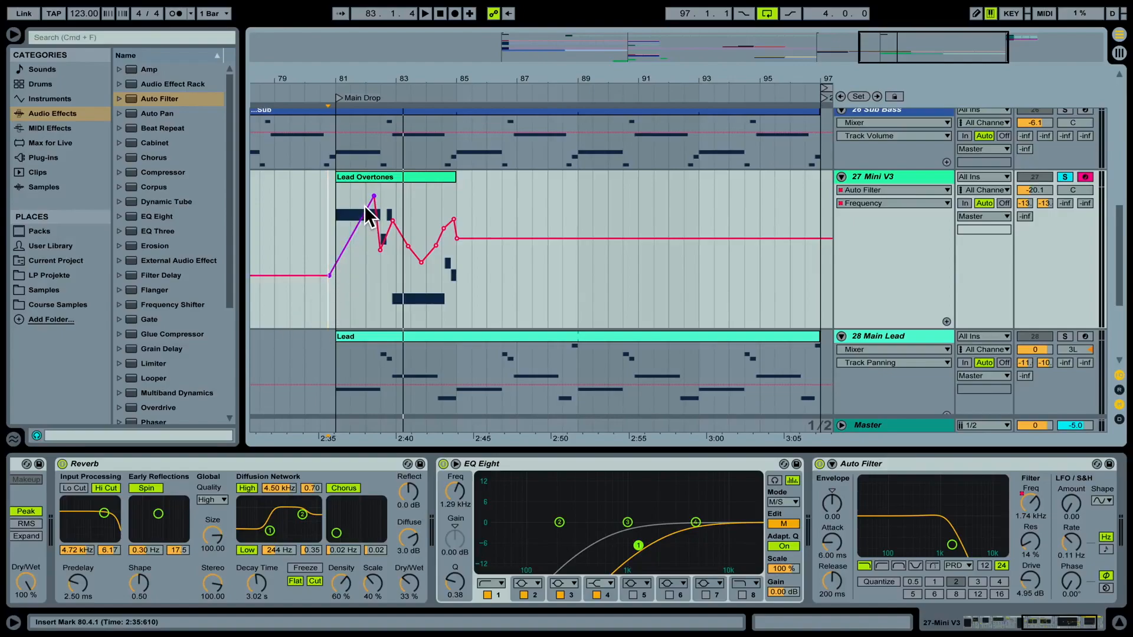
mouse_move(381, 250)
mouse_down()
mouse_move(379, 236)
mouse_move(381, 249)
mouse_up()
Step: Duplicate the four-bar Lead Overtones phrase with its automation three times up to bar 97 and consolidate it into one clip
drag(458, 198, 337, 200)
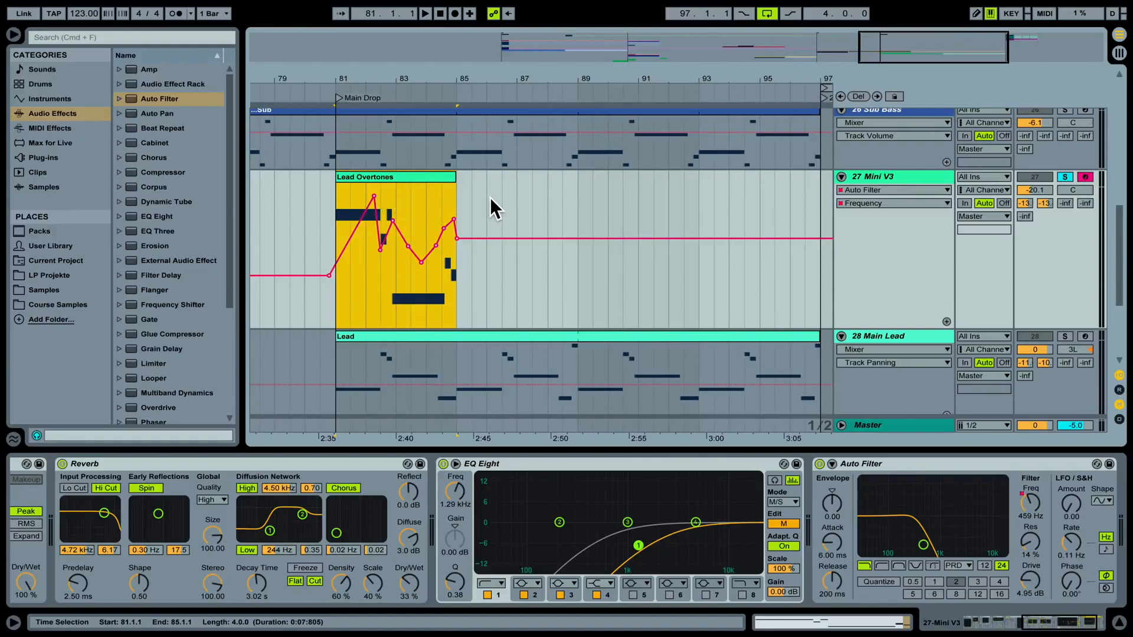
key(ctrl+d)
key(ctrl+d)
key(ctrl+d)
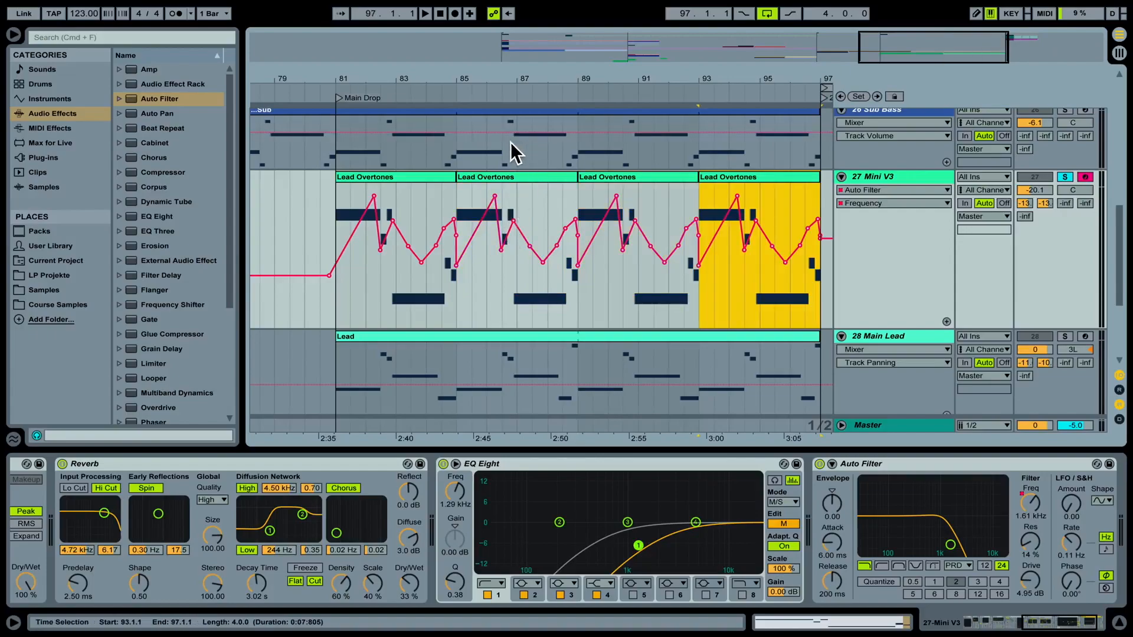
drag(454, 178, 793, 186)
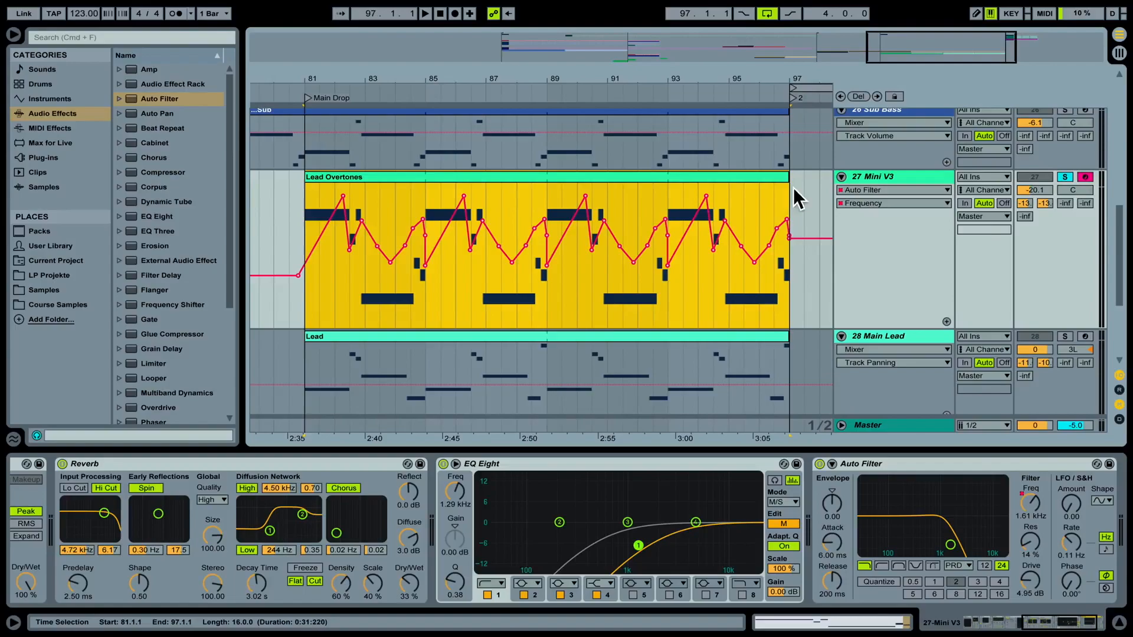
Step: During playback, reshape the second phrase's filter automation so it falls from bar 85 to a low point around bar 86
click(305, 199)
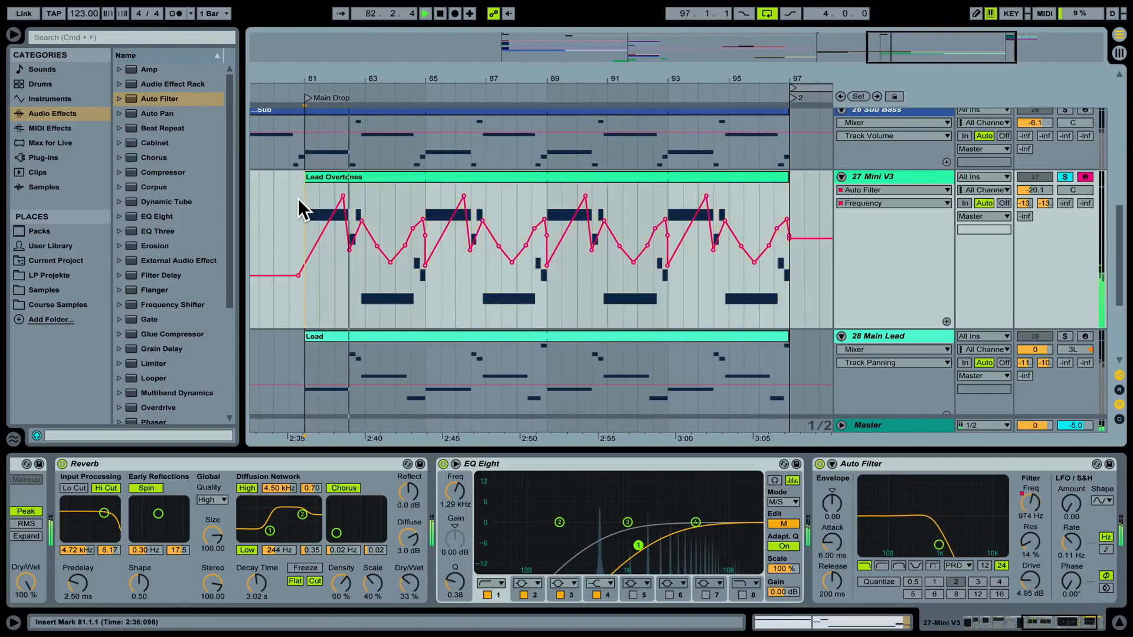
click(426, 265)
drag(445, 215, 458, 268)
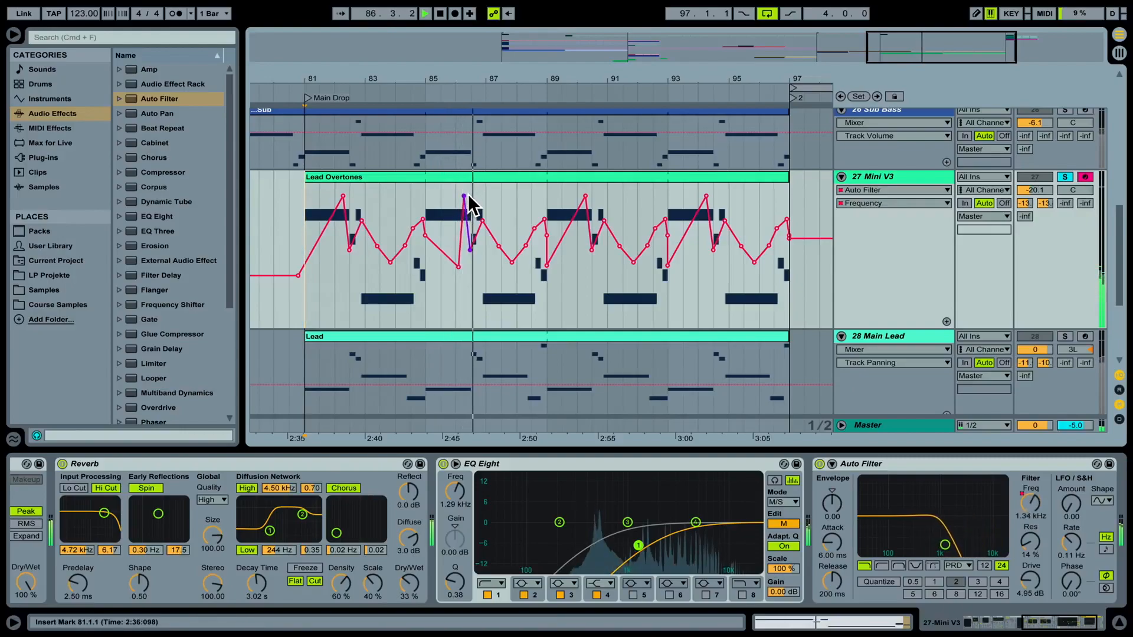
key(space)
Step: Duplicate the filter frequency envelope of bars 81 to 89 onto bars 89 to 97
click(540, 204)
drag(540, 204, 350, 219)
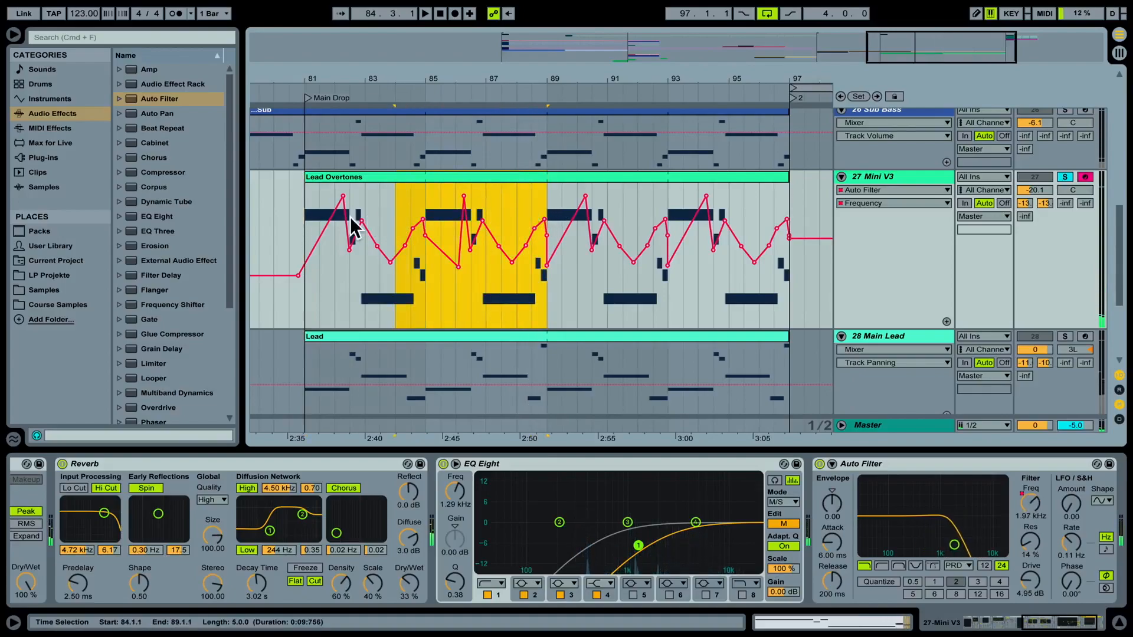
right_click(311, 273)
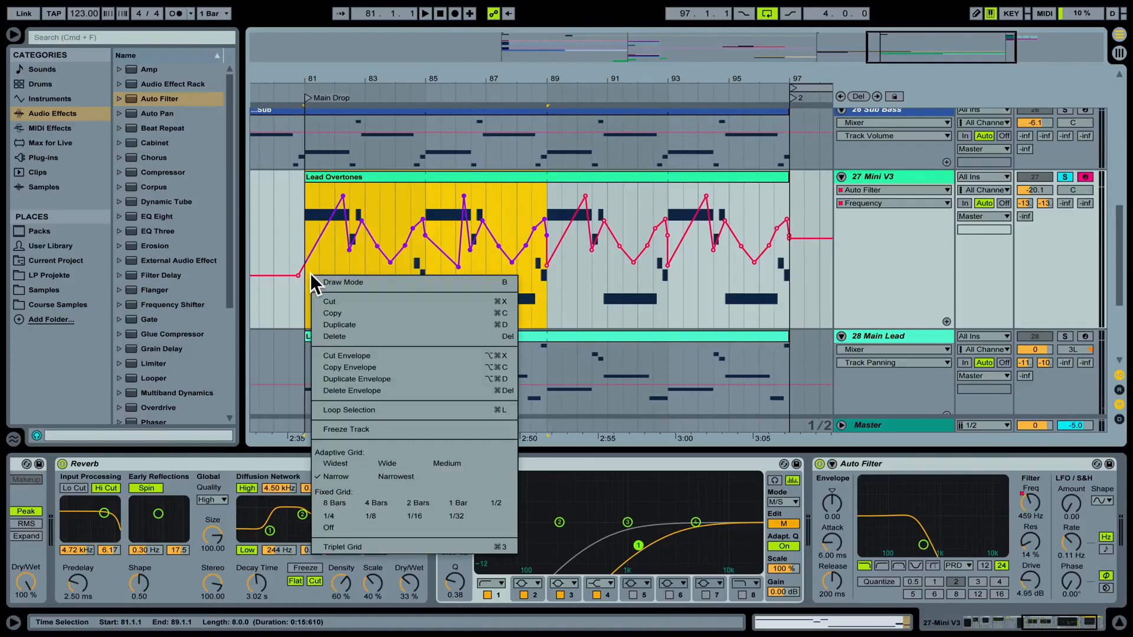
click(374, 379)
click(458, 314)
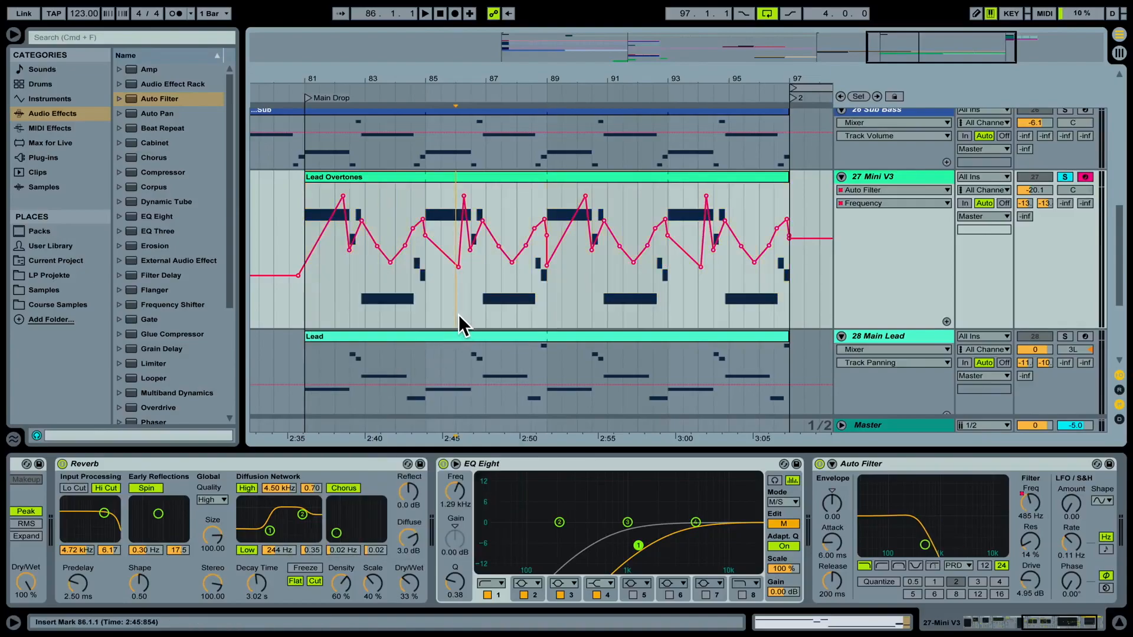
Step: Unsolo the Mini V3 track and play the Main Drop from bar 81 with all tracks
click(1065, 177)
key(space)
key(space)
click(304, 198)
key(space)
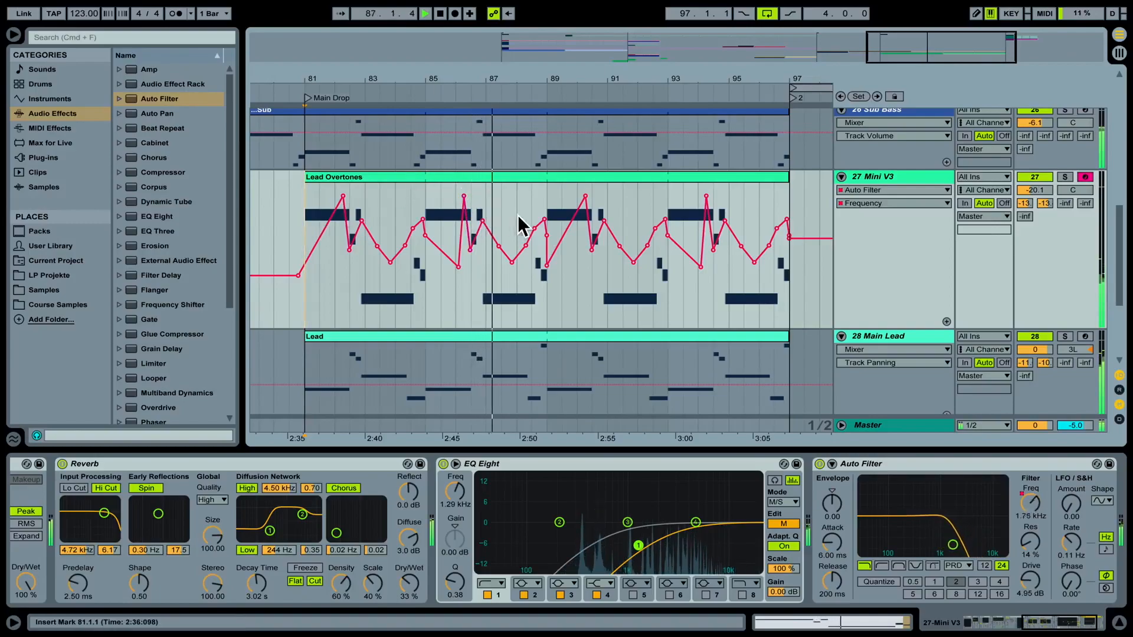
key(space)
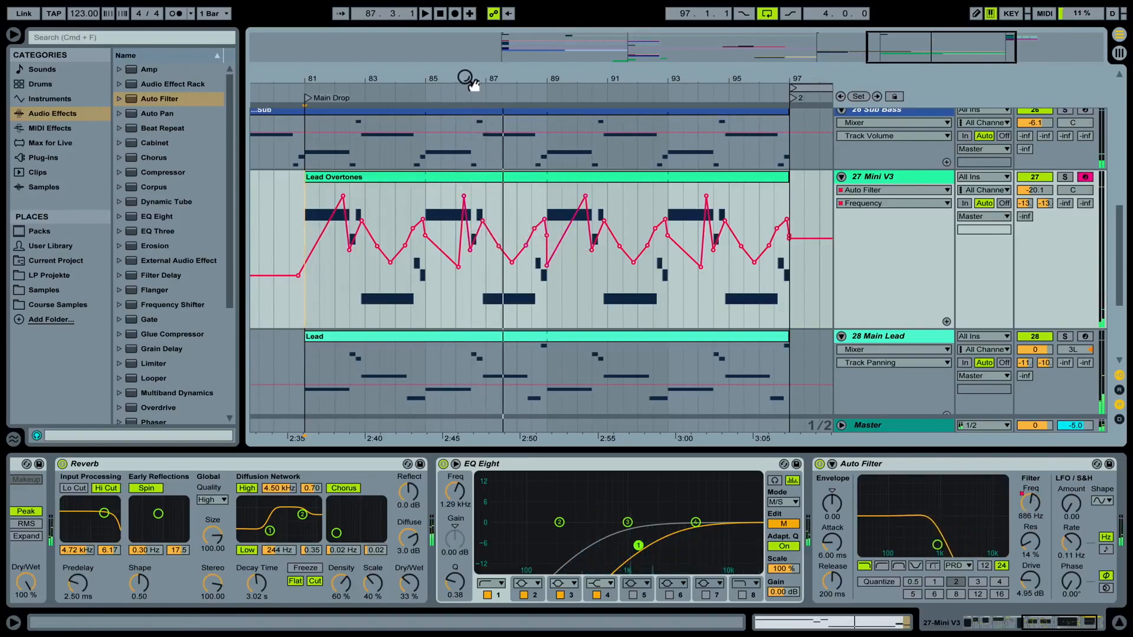
Step: Flatten the sharp filter peak just after bar 86 and round off the automation curve around bar 87
drag(470, 83, 470, 122)
drag(464, 196, 464, 210)
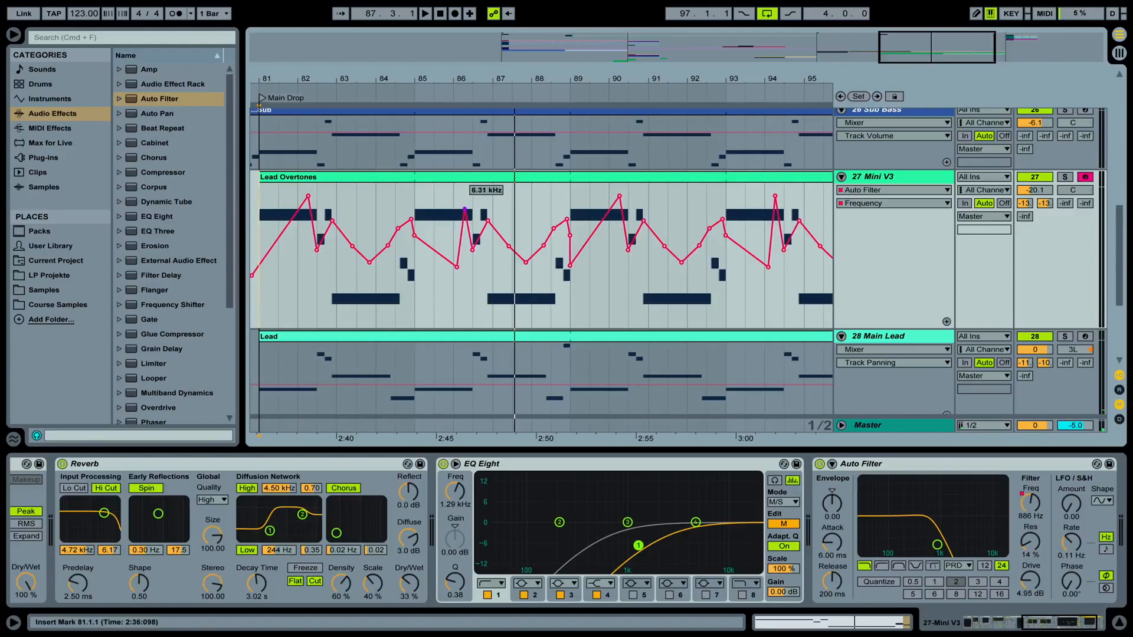
drag(499, 240, 503, 229)
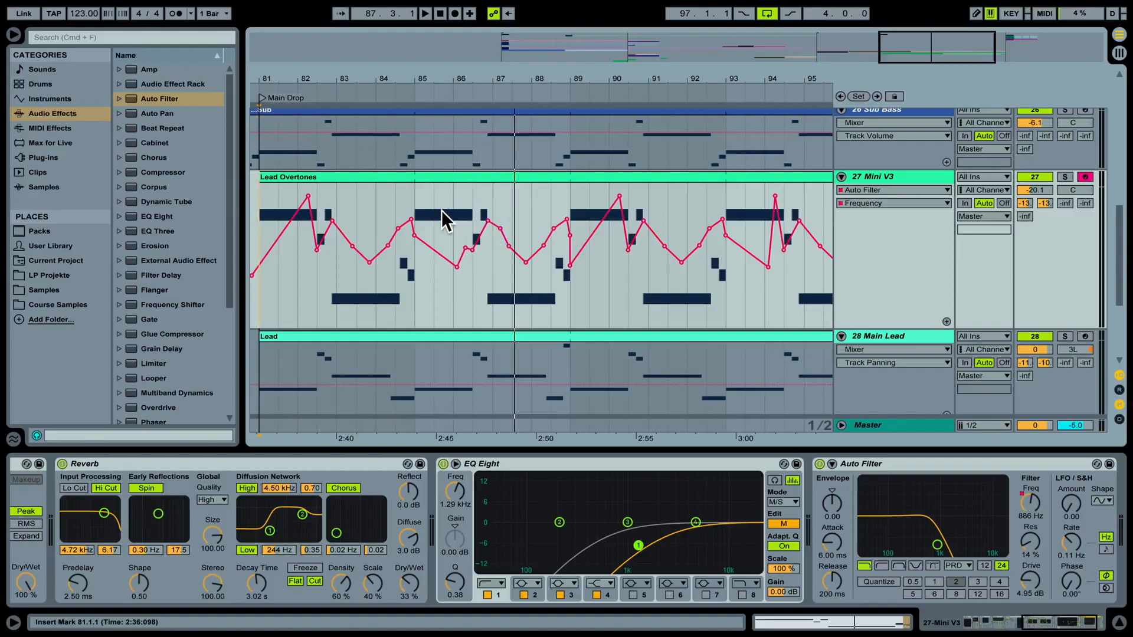
Step: Play from bar 85 and reshape the filter automation after bars 86 and 94 into smoother rises
key(space)
mouse_move(513, 72)
mouse_down()
mouse_move(521, 64)
mouse_move(523, 79)
mouse_up()
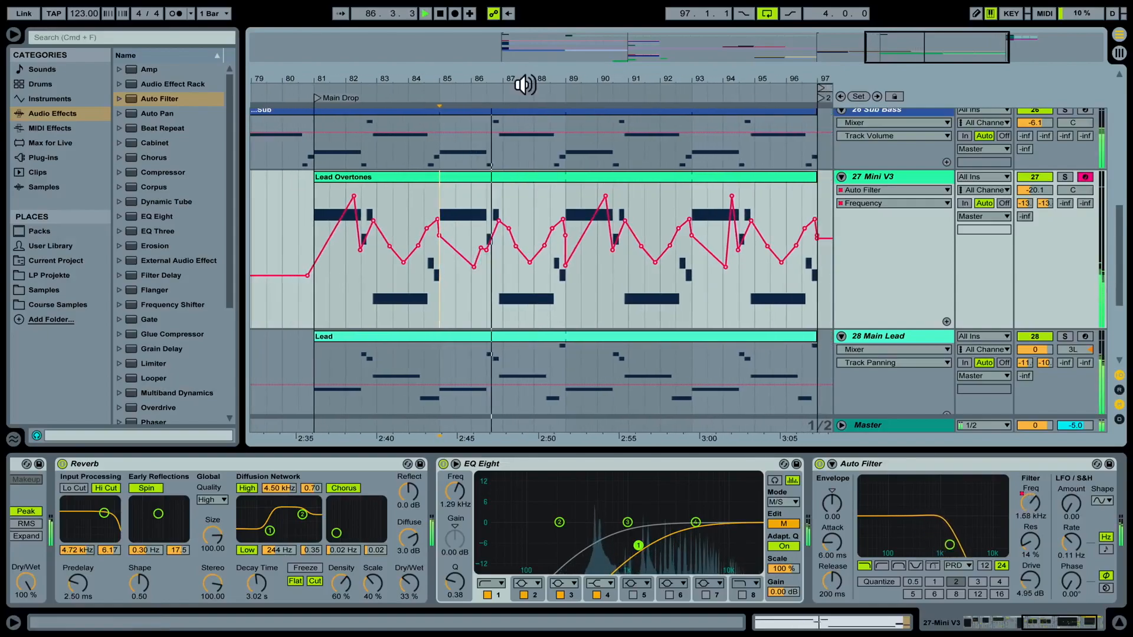
drag(486, 249, 484, 231)
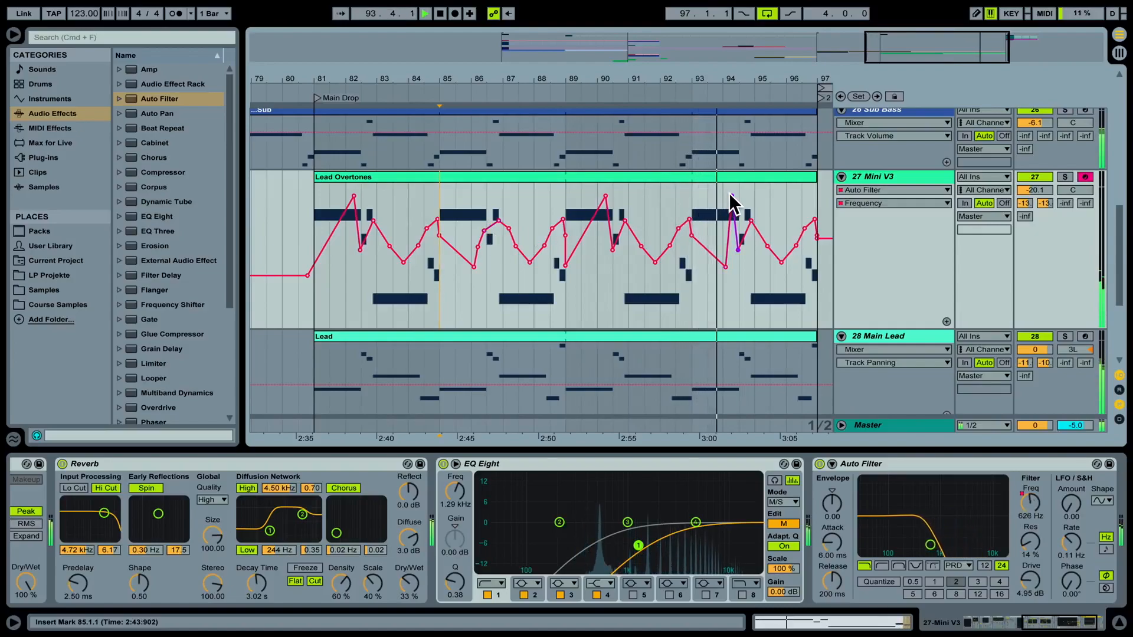
drag(731, 196, 713, 260)
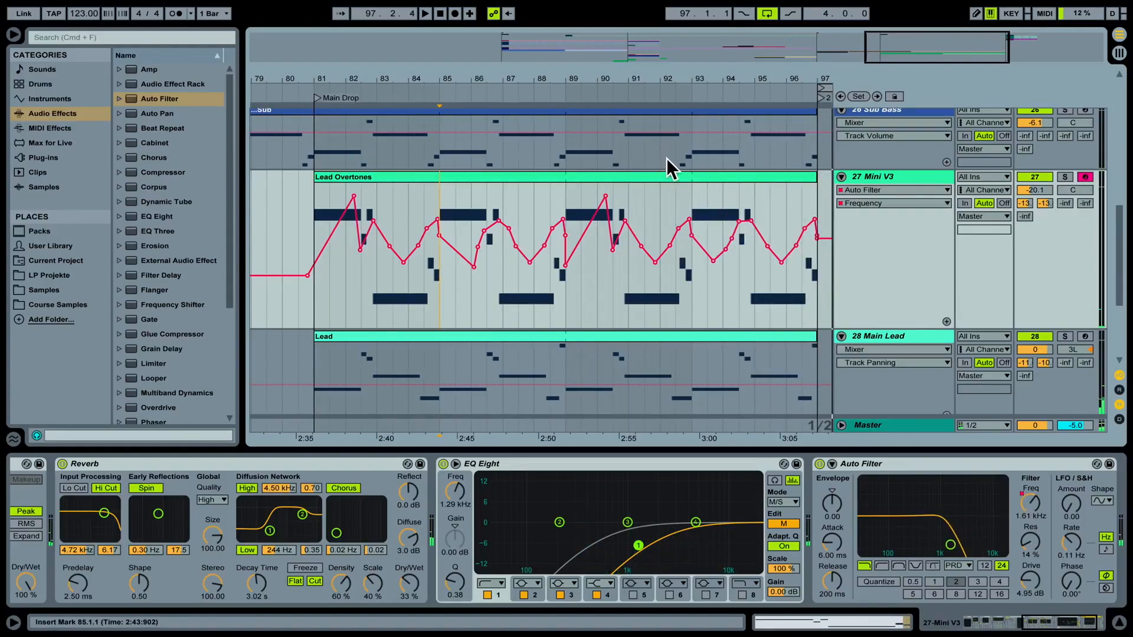
Step: Hide the device chain to show more of the arrangement and its tracks
drag(640, 76, 585, 73)
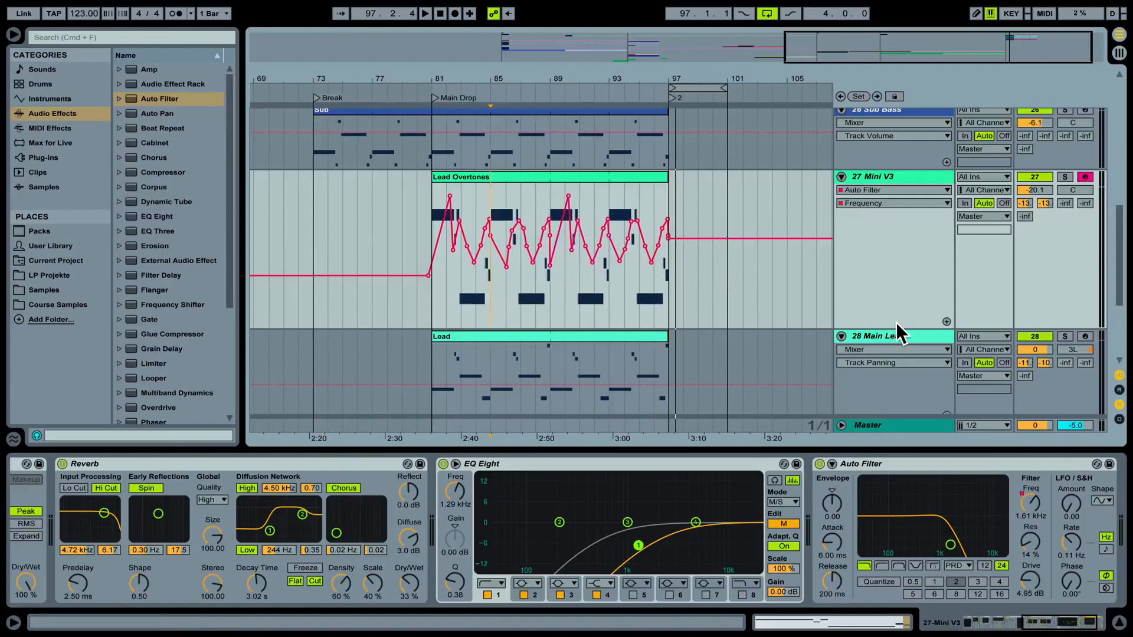
click(1118, 623)
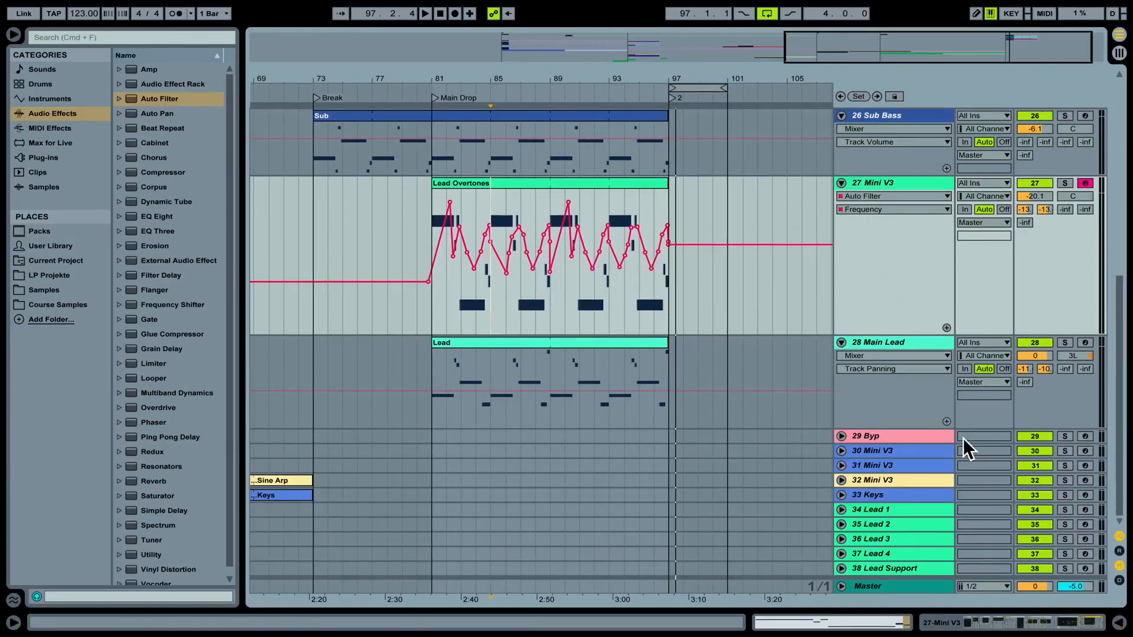
Step: Reduce the heights of the Mini V3 and Main Lead tracks in the arrangement
drag(888, 333, 897, 270)
drag(899, 361, 900, 331)
scroll(898, 334, up, 3)
scroll(898, 334, up, 1)
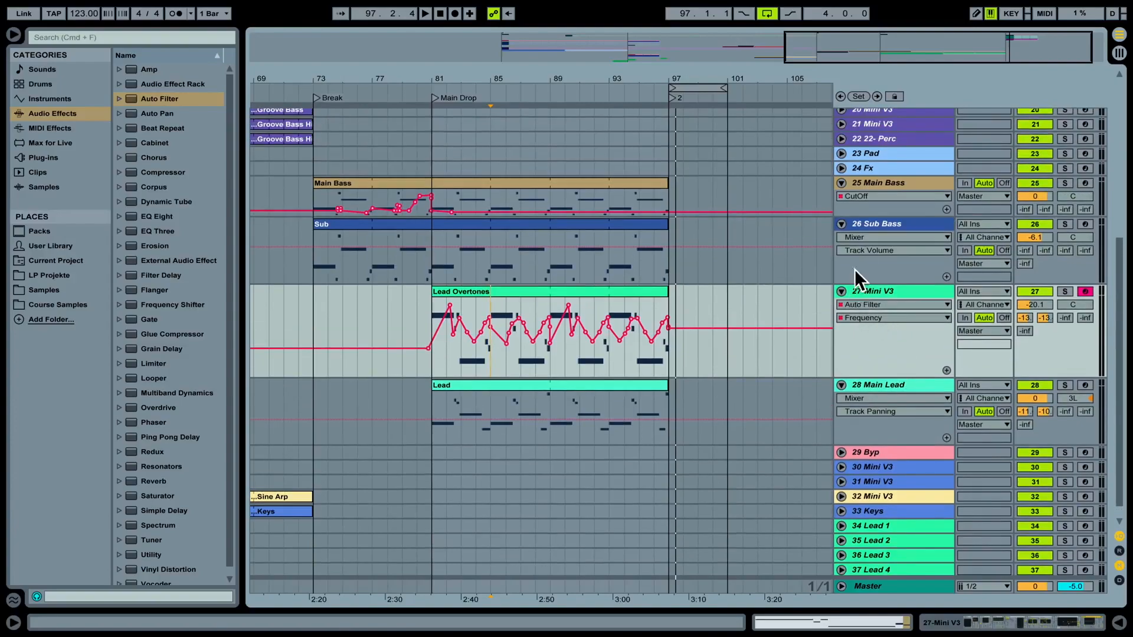
Step: Rename track 27 as Mini V3 Overtones
right_click(890, 289)
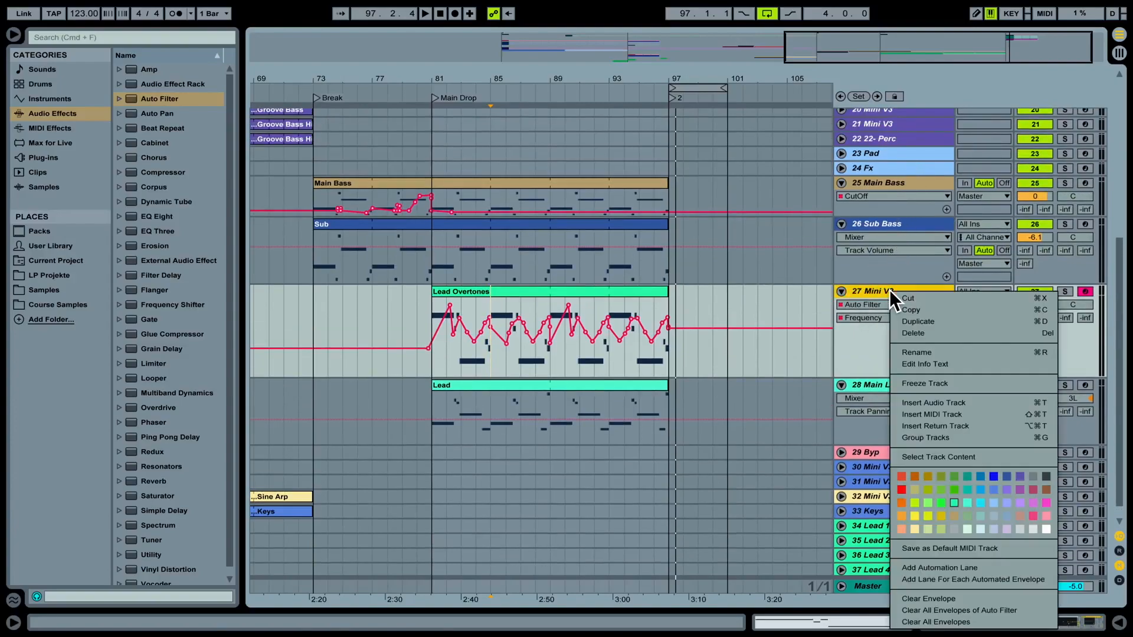
click(925, 345)
key(Right)
text(Ov)
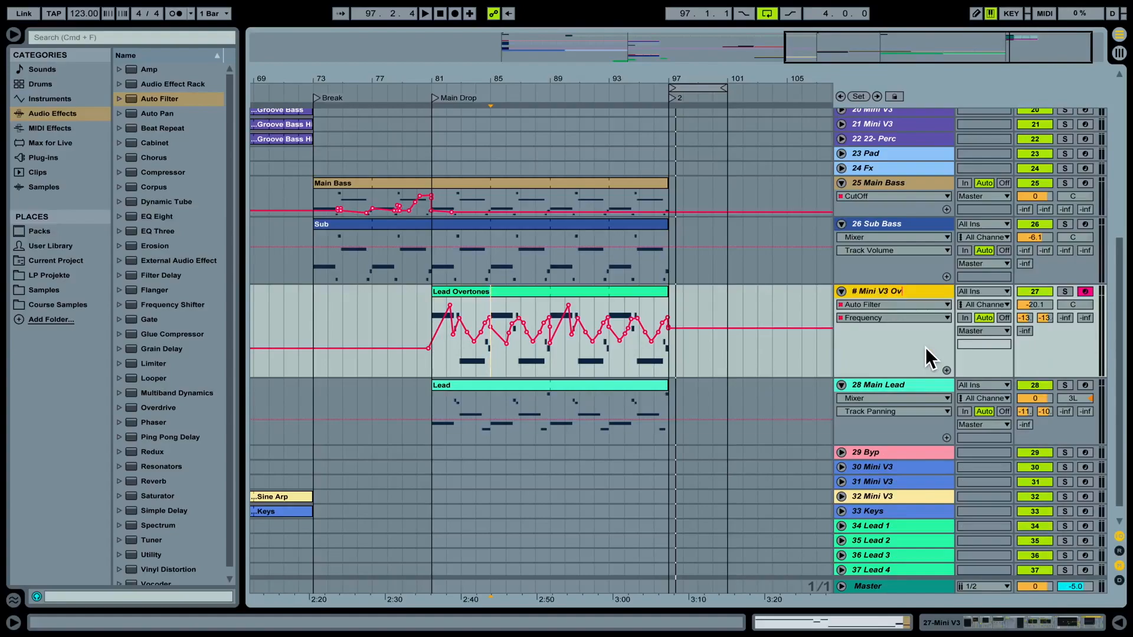
text(ertones)
key(Return)
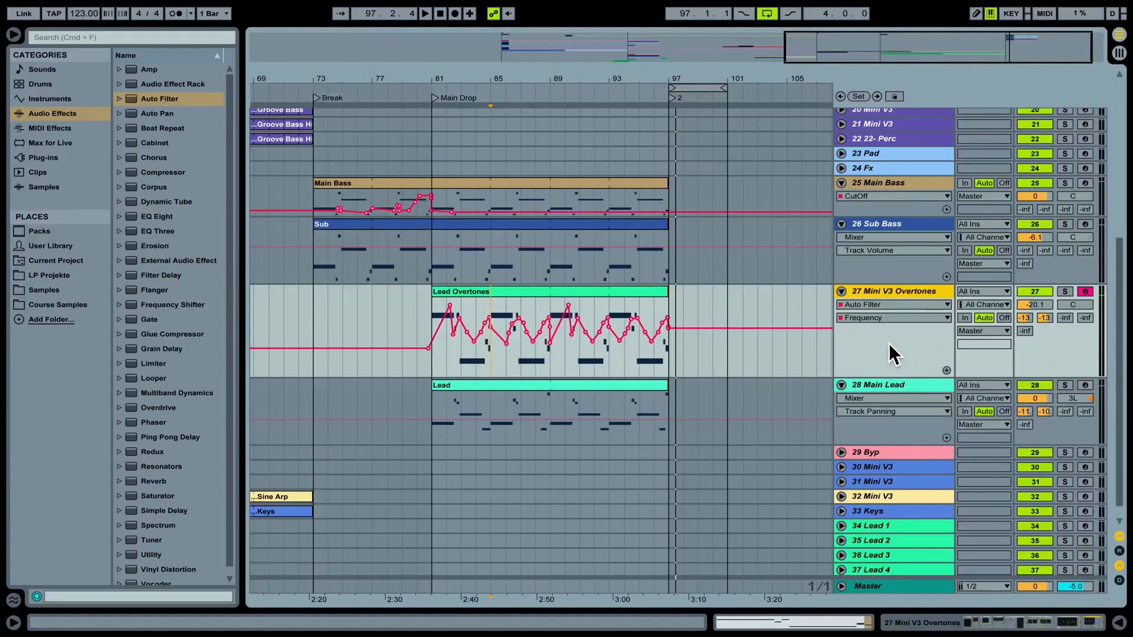
Step: Fold the Mini V3 Overtones track and move its Lead Overtones clip to start at bar 89
click(843, 292)
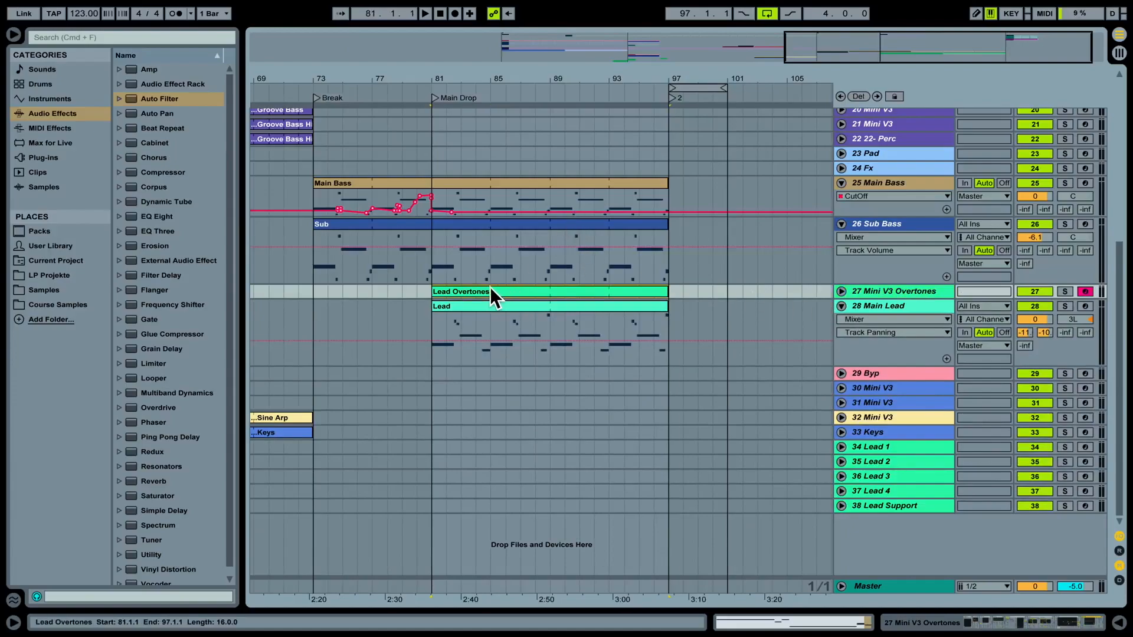
drag(476, 290, 593, 288)
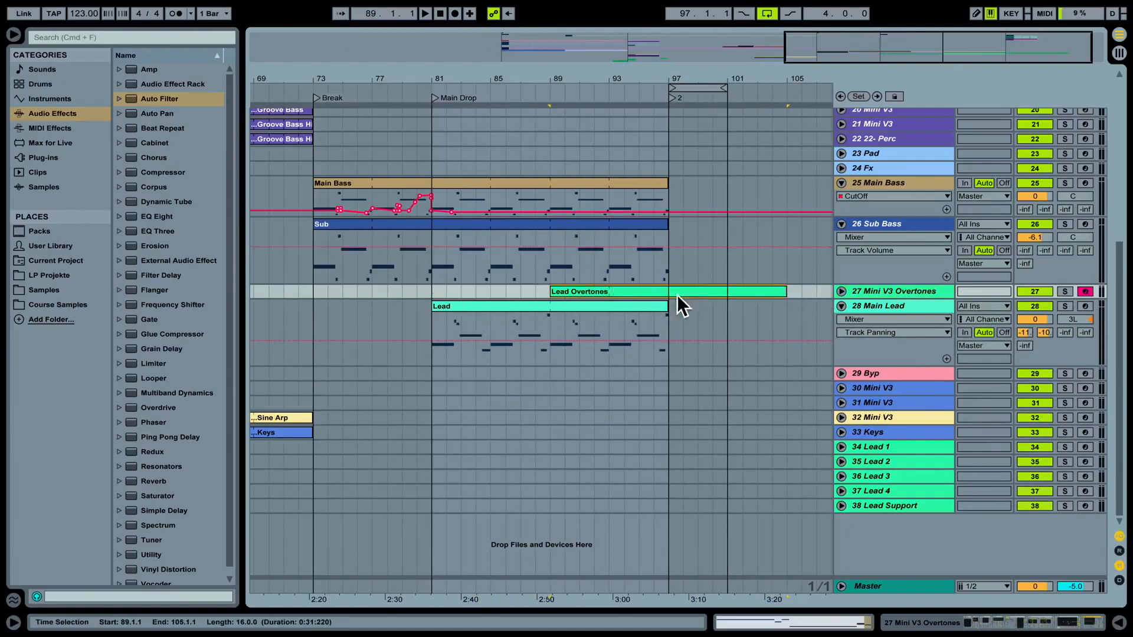
Step: Fold the Sub Bass, Main Bass and Main Lead tracks to make the arrangement compact
scroll(693, 291, up, 2)
click(841, 255)
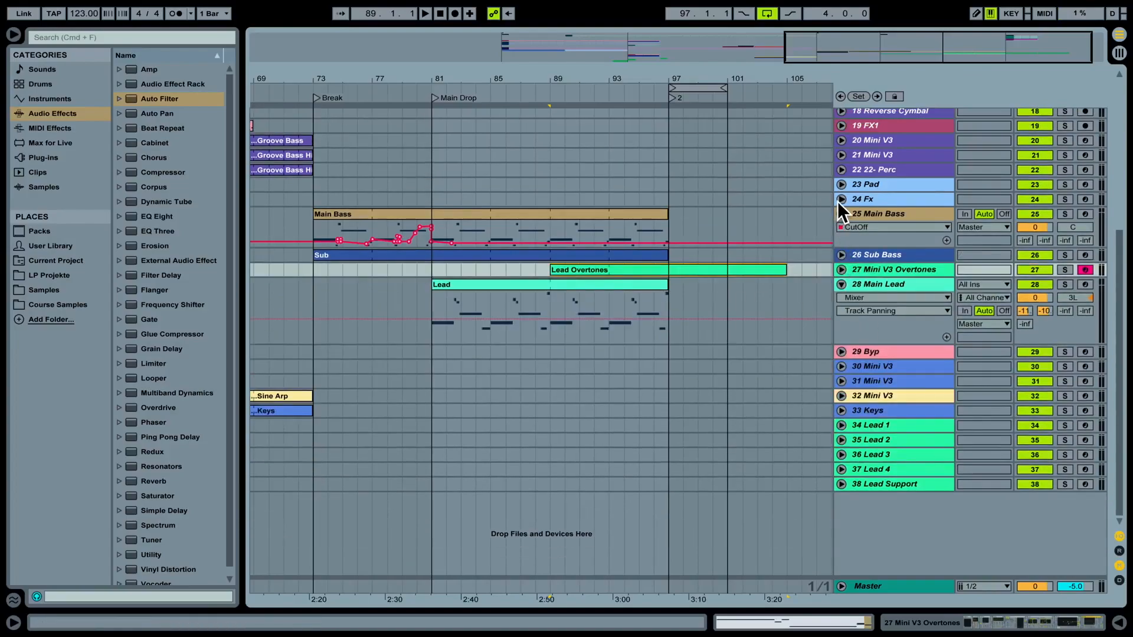
click(841, 214)
click(842, 258)
scroll(576, 276, up, 2)
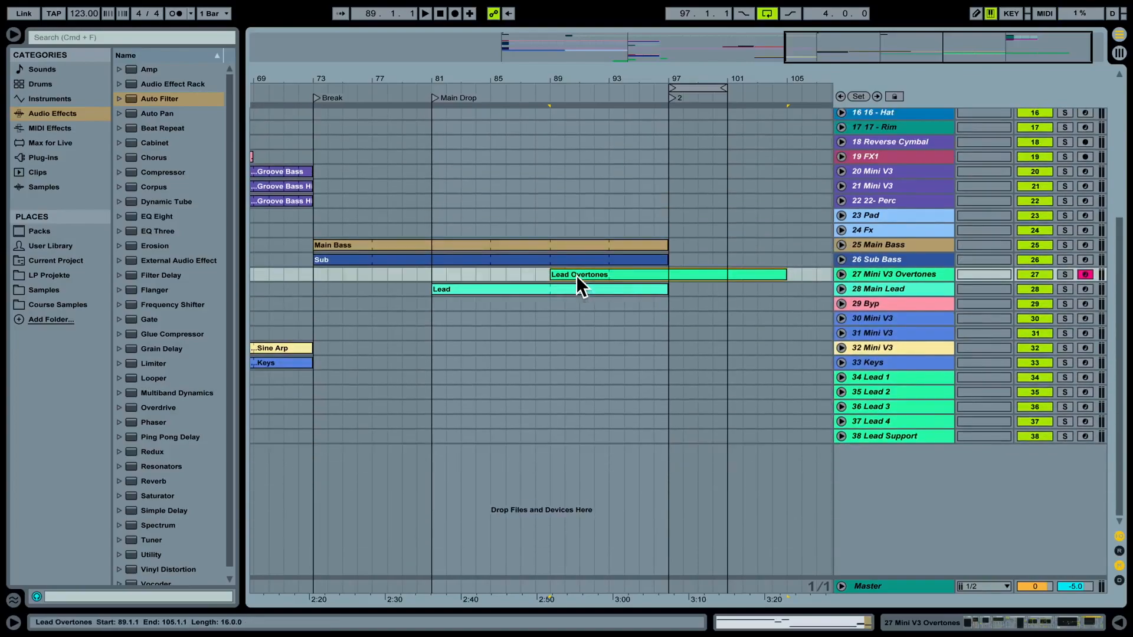
Step: Play the arrangement from the Break at bar 73 into the Main Drop, up to the Lead Overtones entry at bar 89
drag(596, 75, 653, 58)
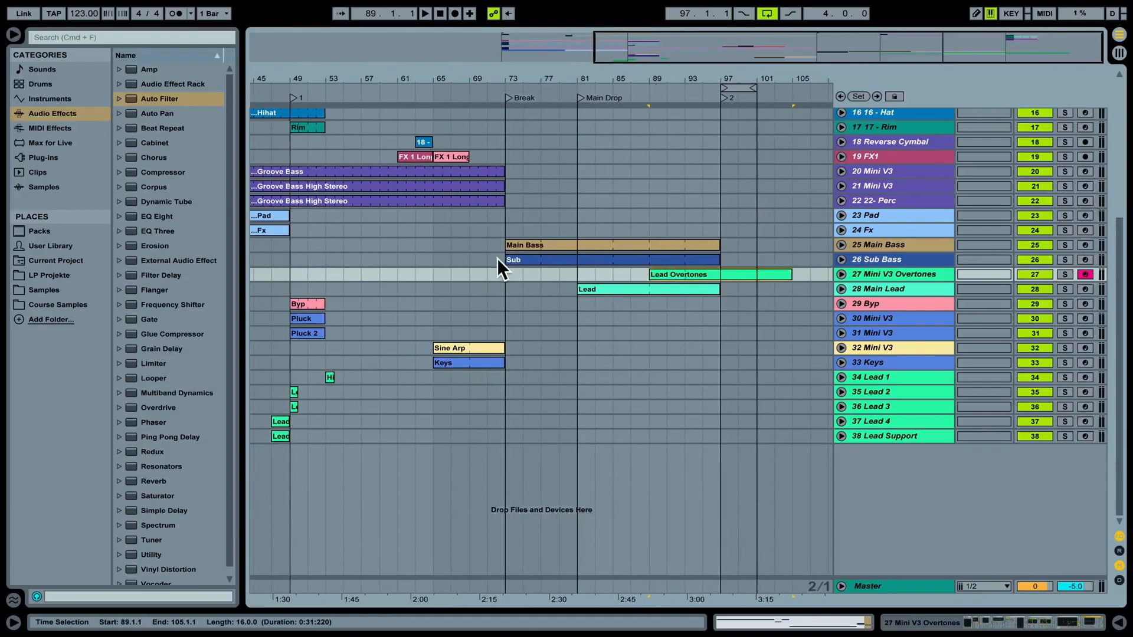
scroll(631, 247, up, 3)
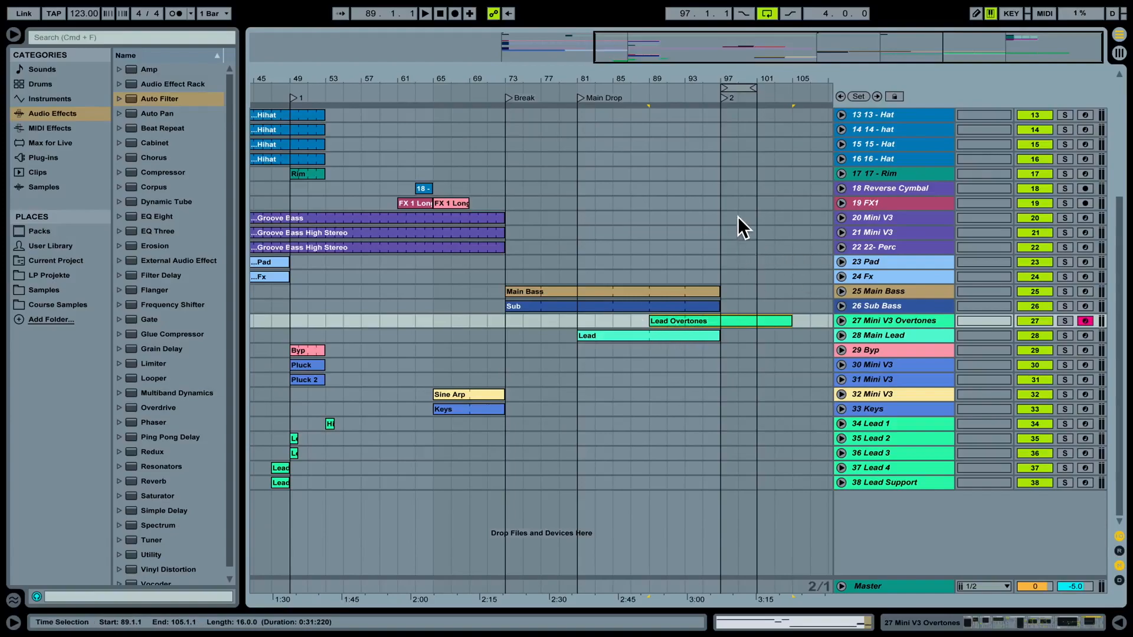
scroll(739, 218, up, 12)
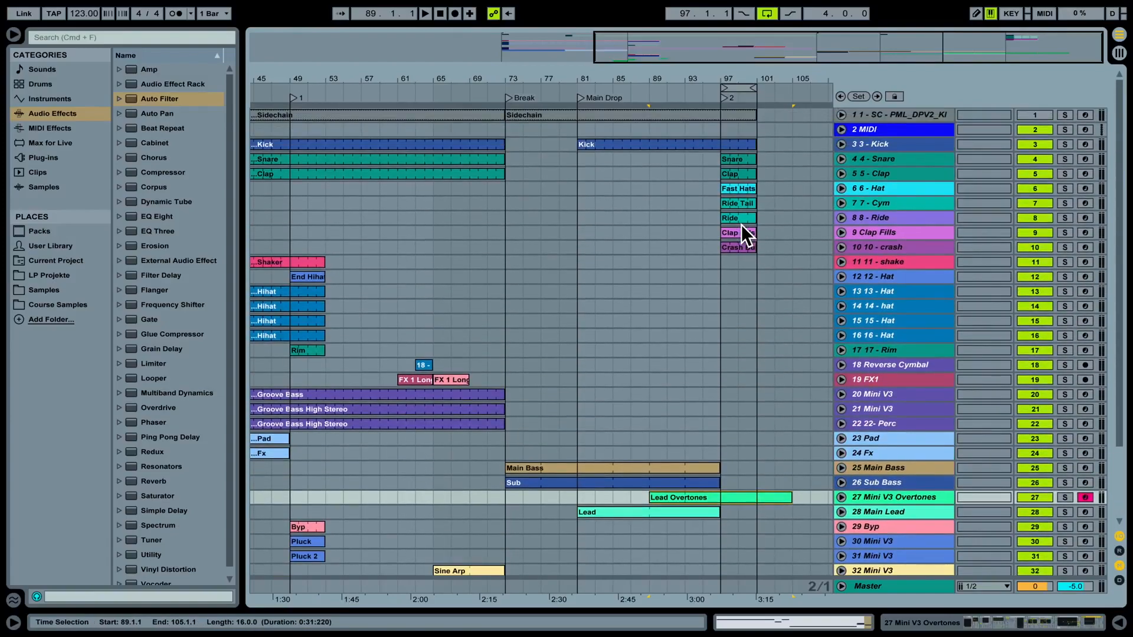
click(501, 263)
key(space)
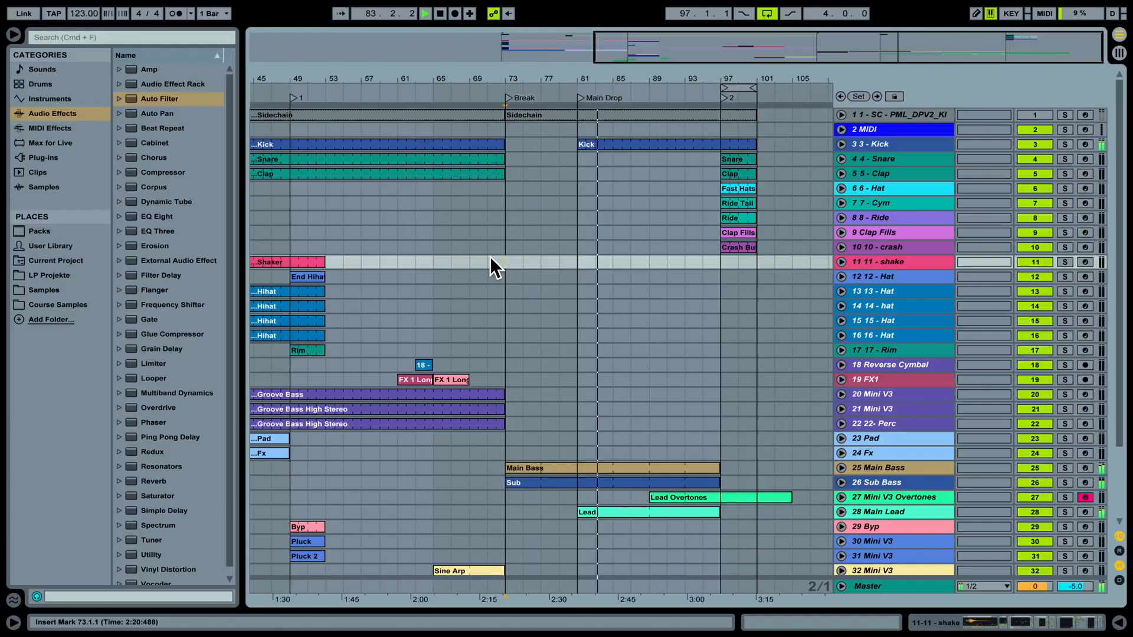
key(XF86AudioLowerVolume)
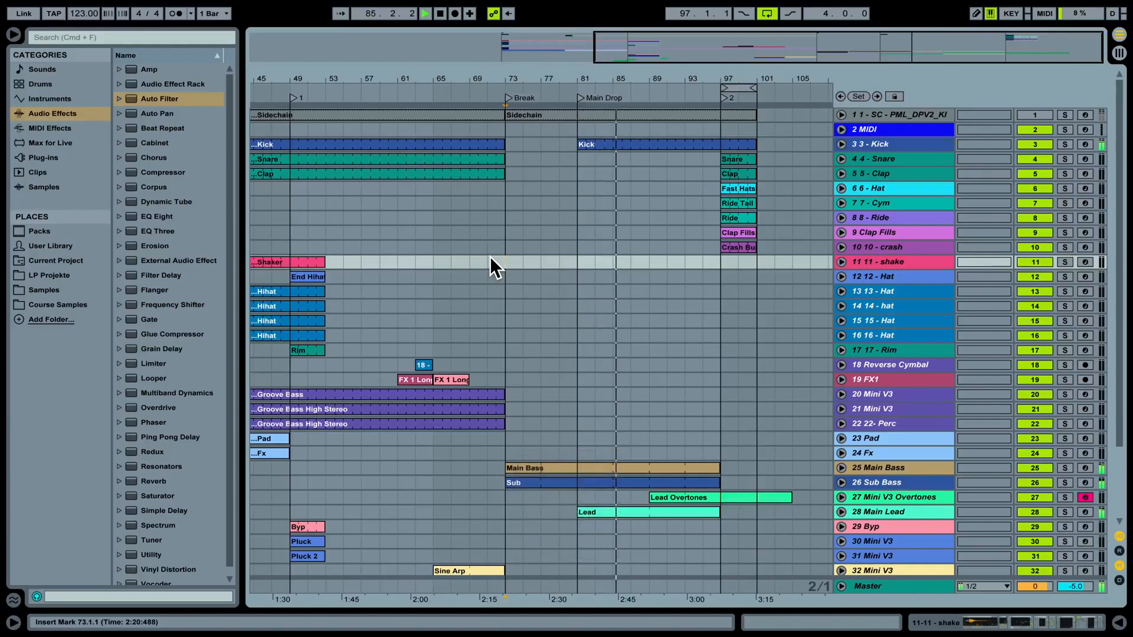
scroll(537, 215, down, 3)
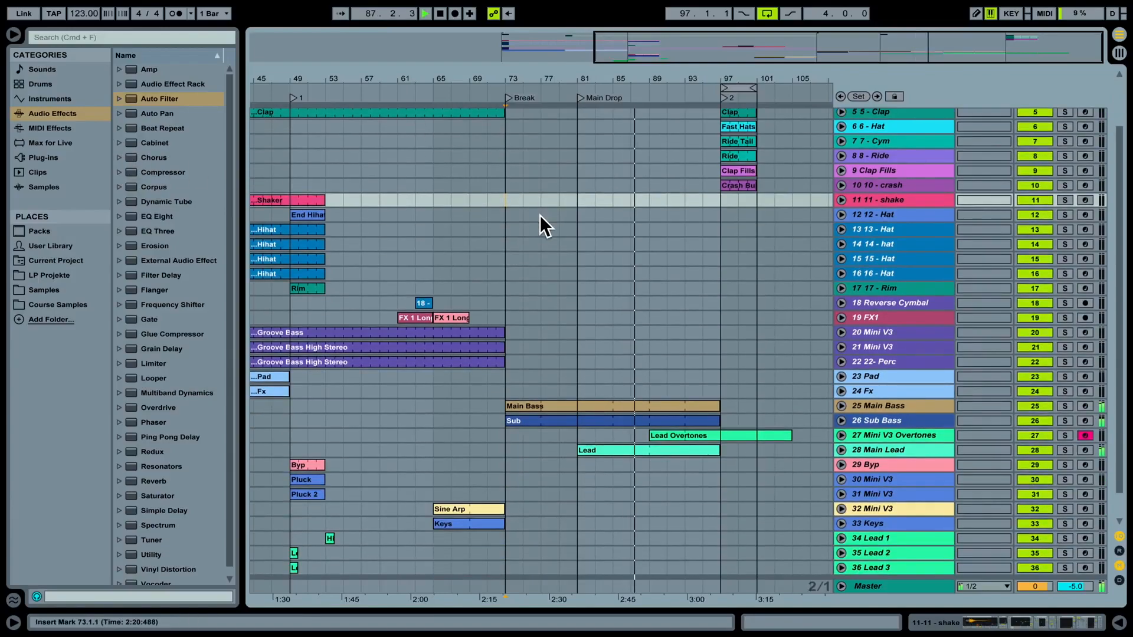
scroll(540, 216, up, 2)
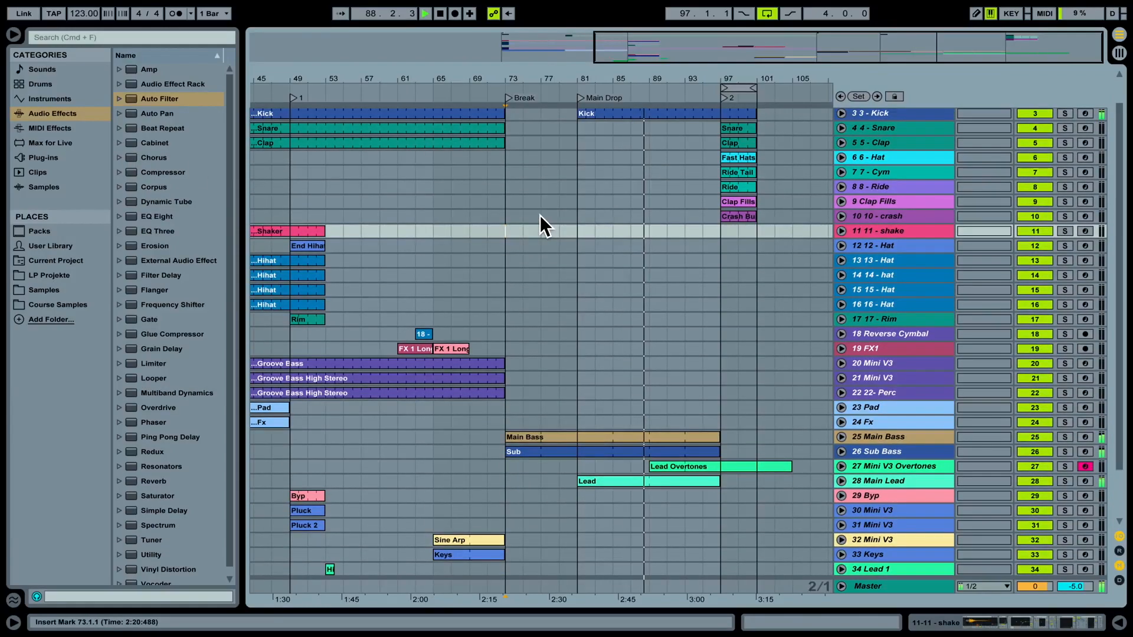
scroll(540, 215, up, 1)
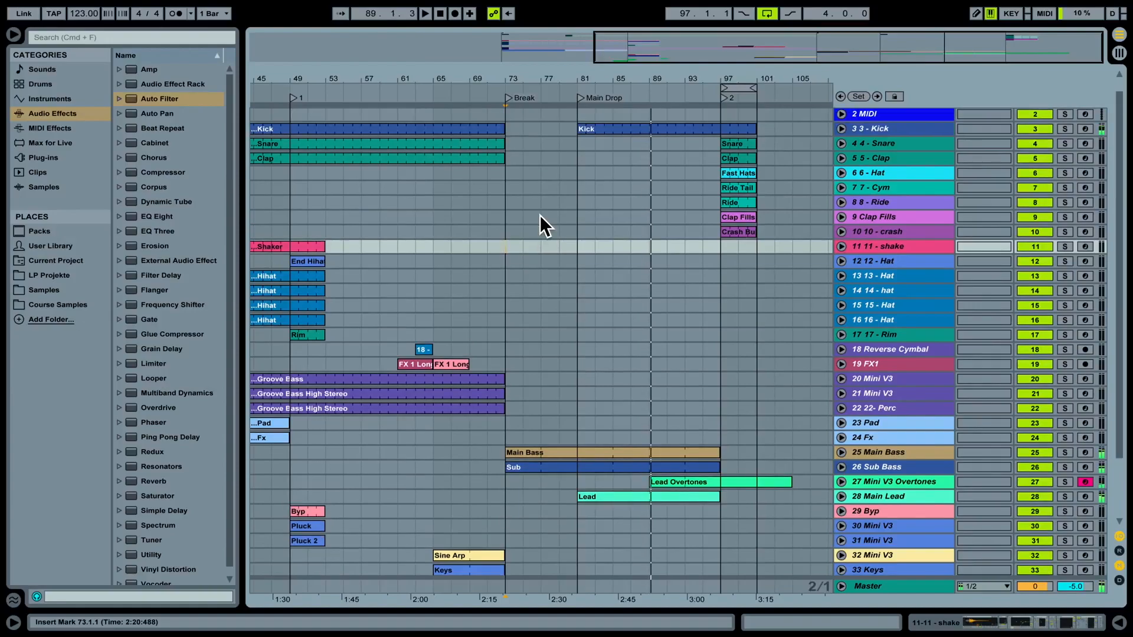
drag(649, 80, 650, 59)
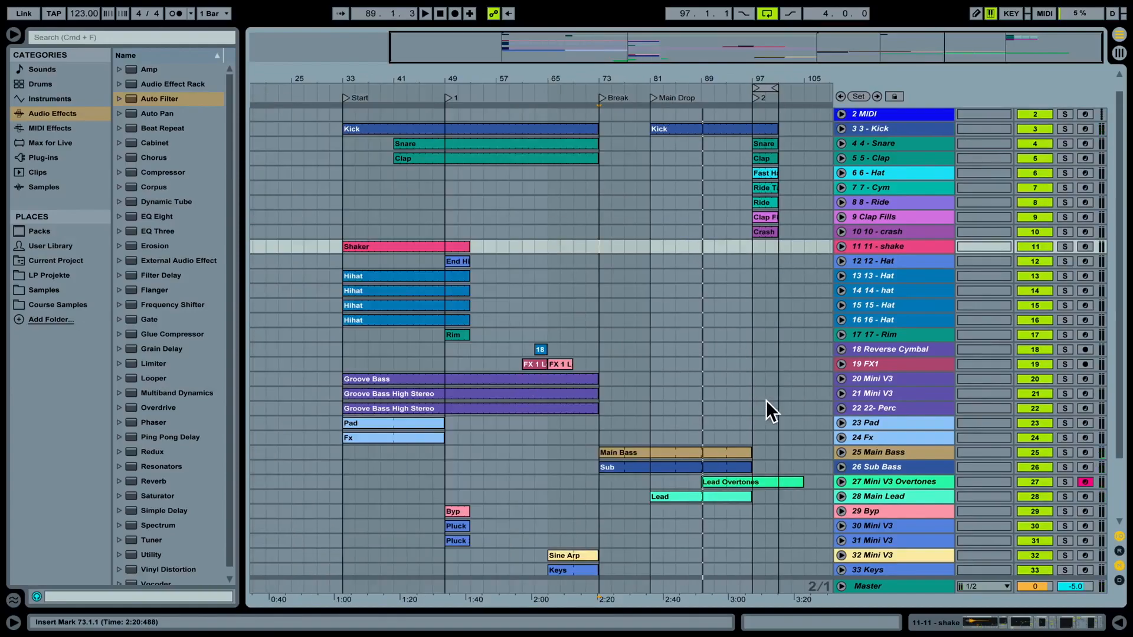
scroll(734, 394, up, 1)
scroll(735, 394, down, 6)
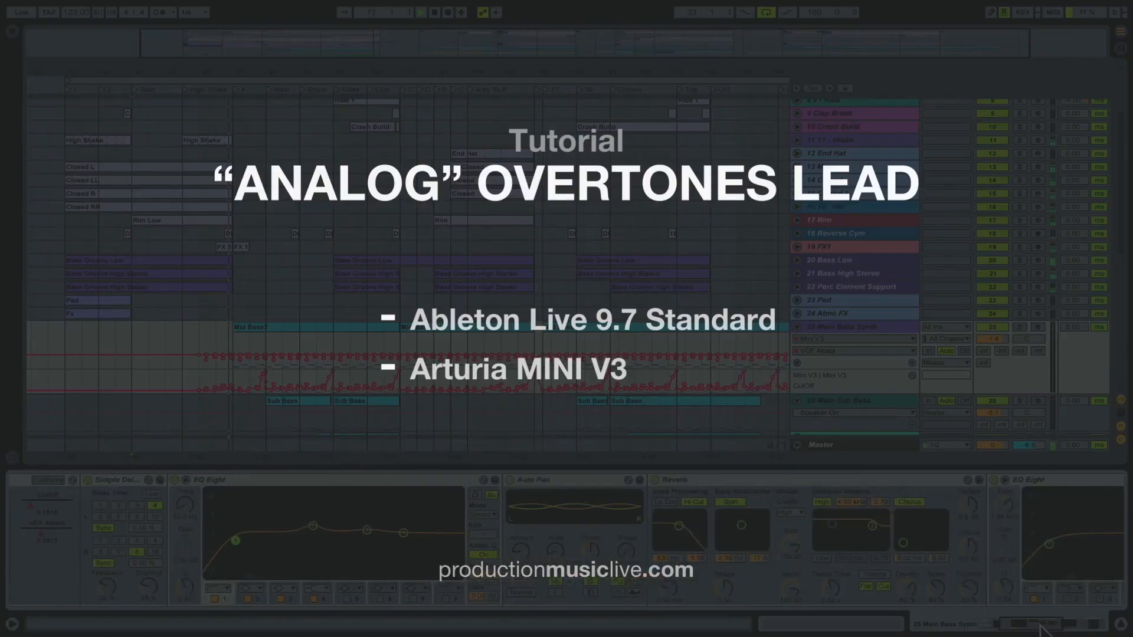
drag(1040, 625, 1071, 623)
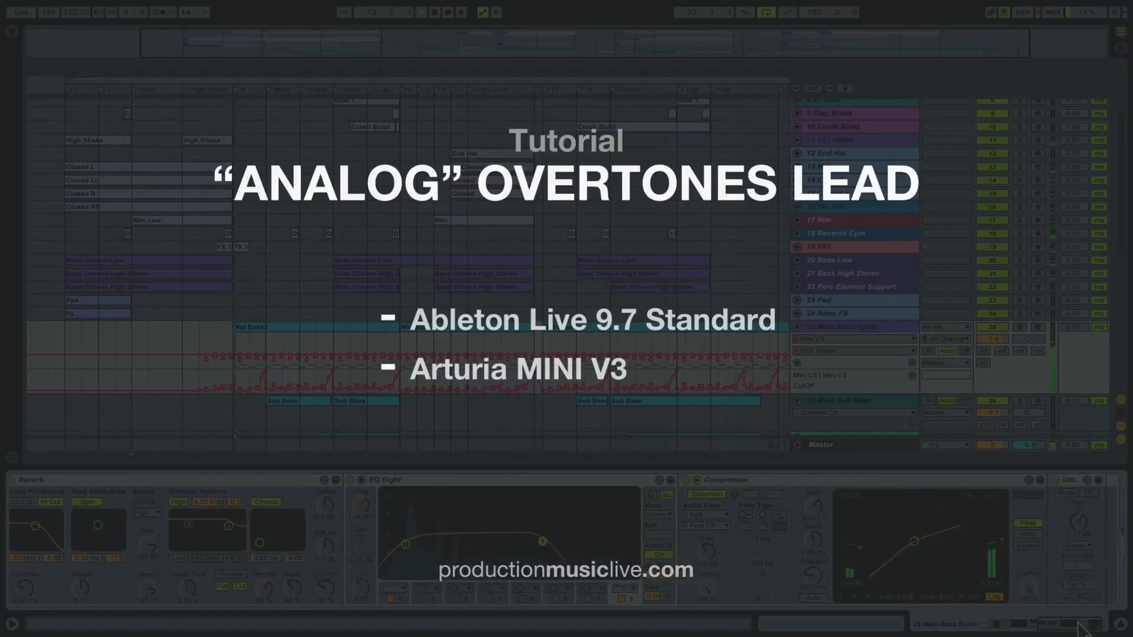
drag(1070, 623, 1010, 624)
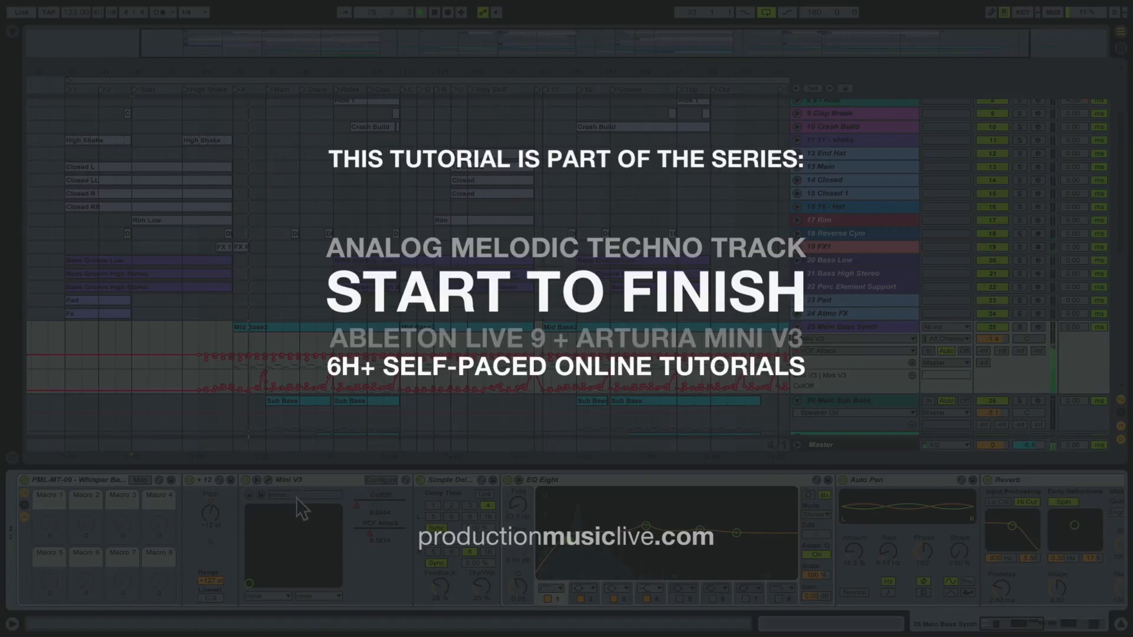
click(268, 480)
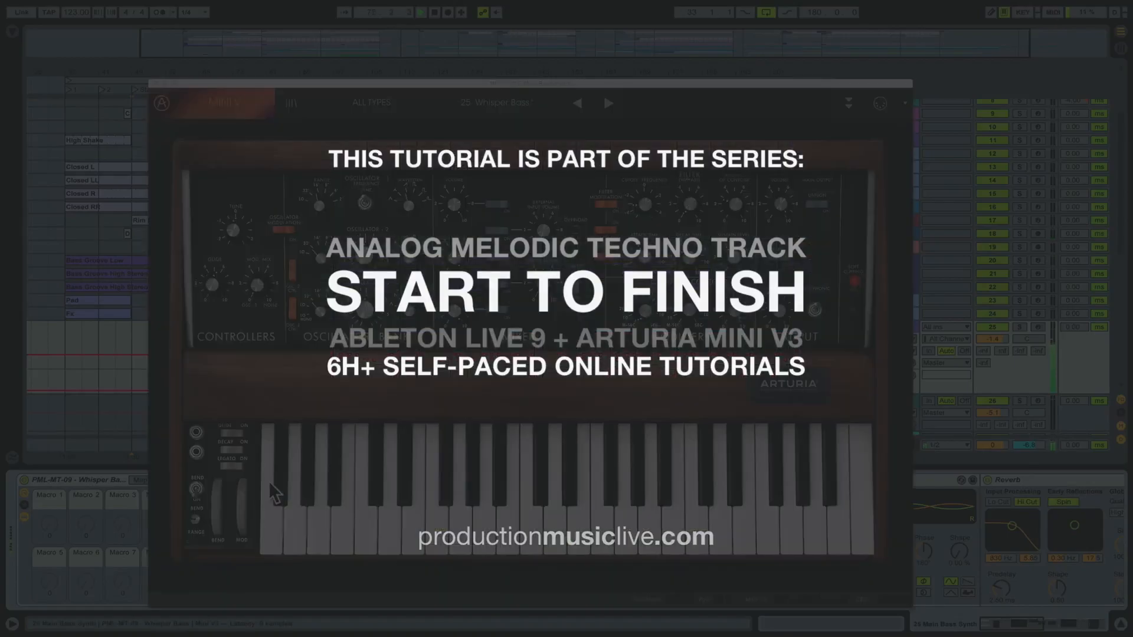